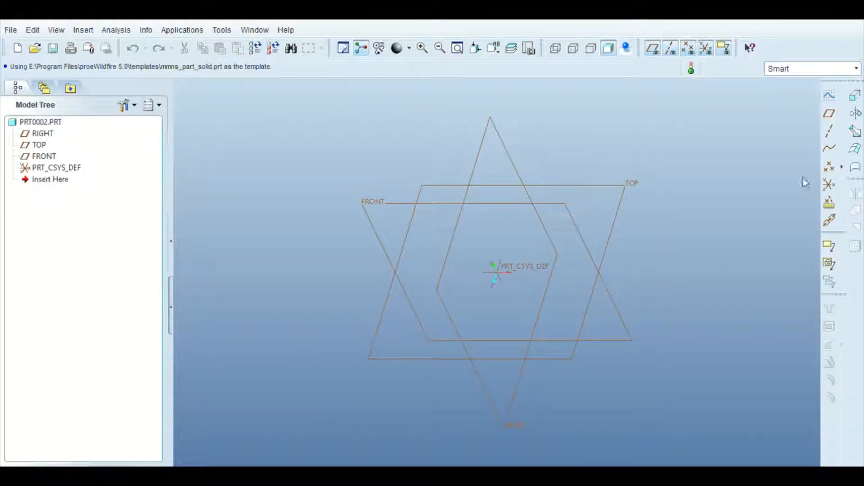
# - Start a sketch on the FRONT plane and add vertical and horizontal centerlines through the origin
pyautogui.click(830, 96)
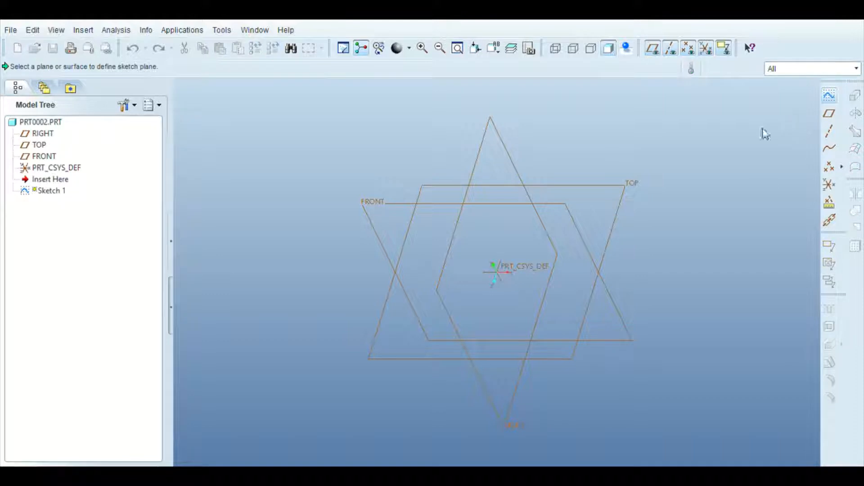
pyautogui.click(473, 149)
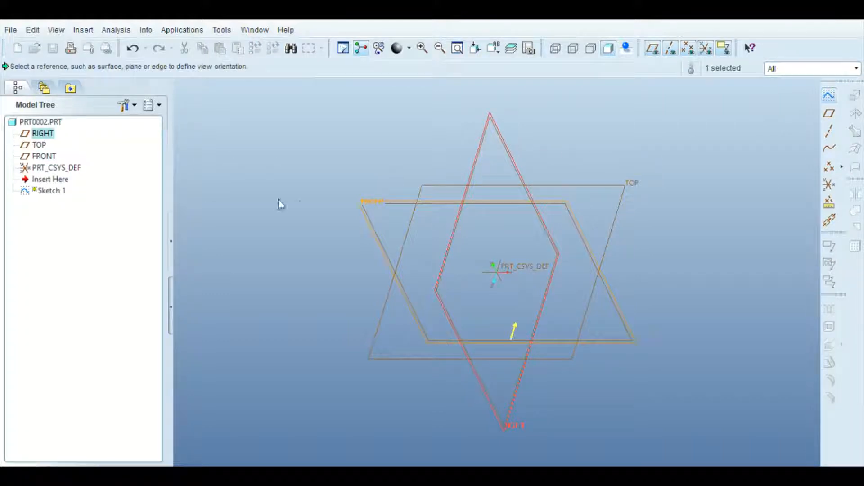
pyautogui.middleClick(802, 246)
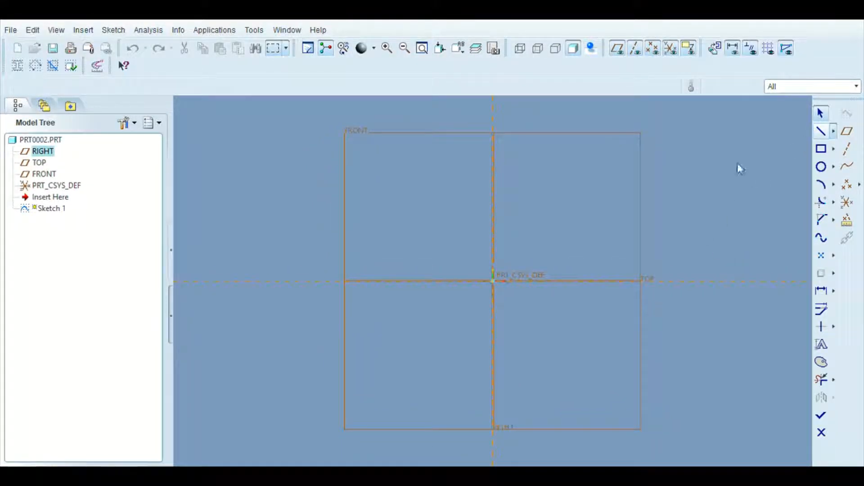
pyautogui.click(783, 130)
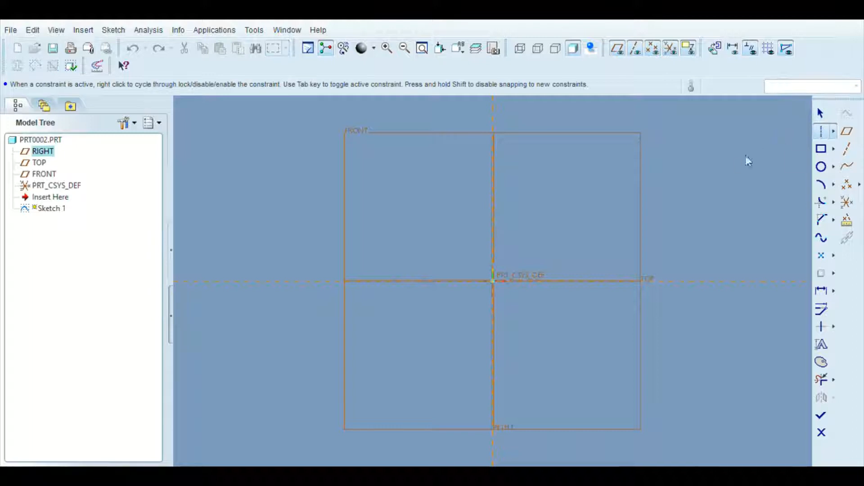
pyautogui.click(493, 197)
pyautogui.click(493, 230)
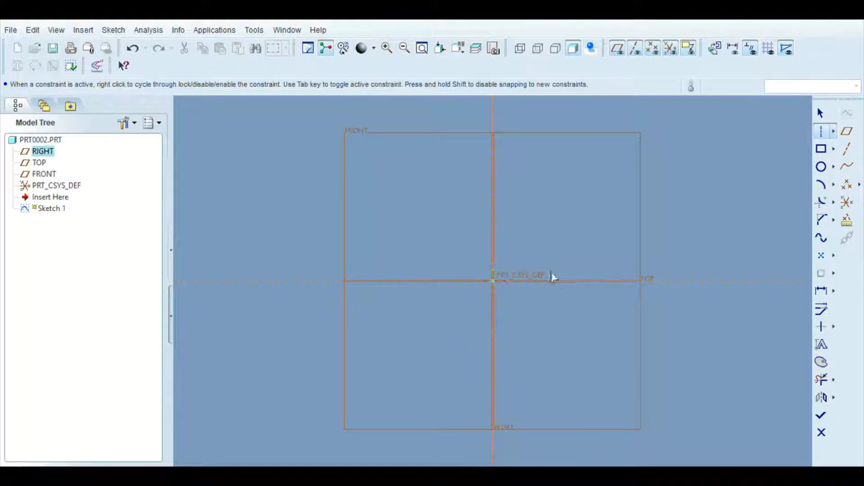
pyautogui.click(562, 281)
pyautogui.click(610, 279)
pyautogui.click(822, 113)
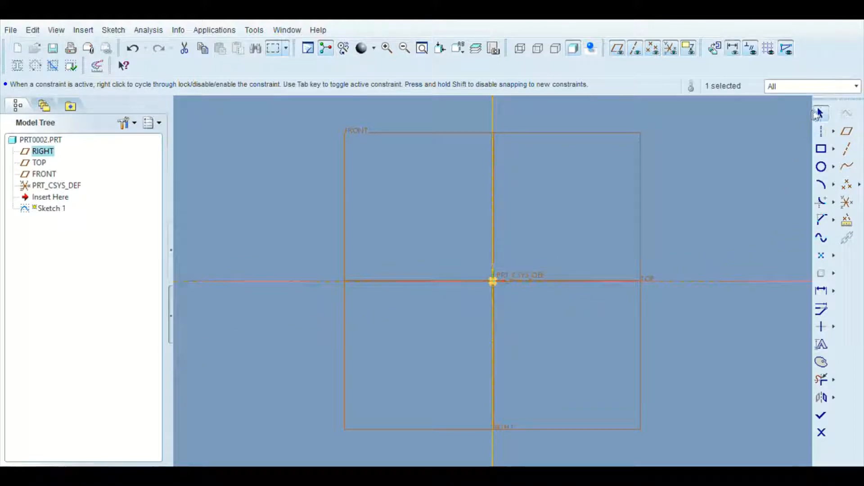
# - Sketch a rectangle about 372 mm wide and 71 mm high across the vertical centerline, symmetric about the horizontal centerline
pyautogui.click(834, 132)
pyautogui.click(821, 149)
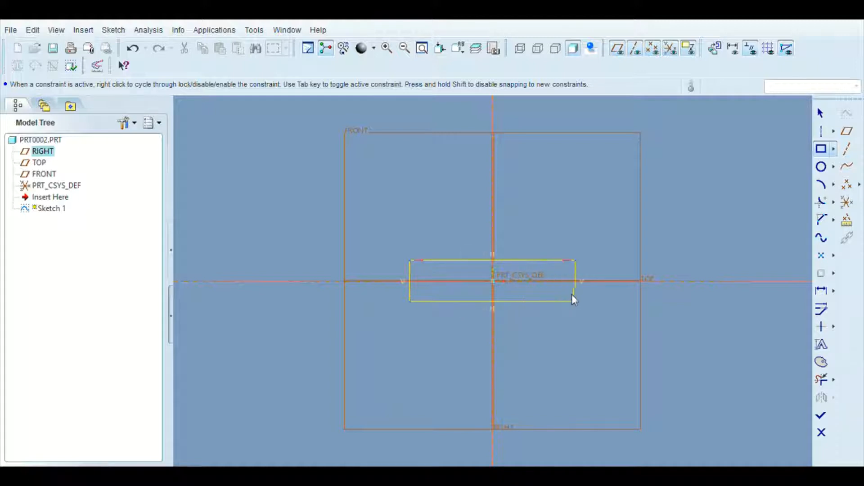
pyautogui.click(626, 295)
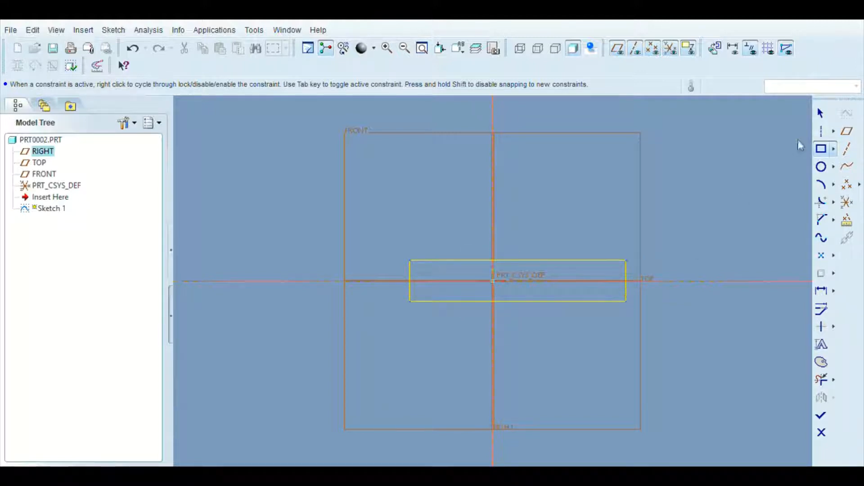
pyautogui.click(820, 114)
# - Set the rectangle's width to 200 mm and its height to 25 mm
pyautogui.doubleClick(494, 247)
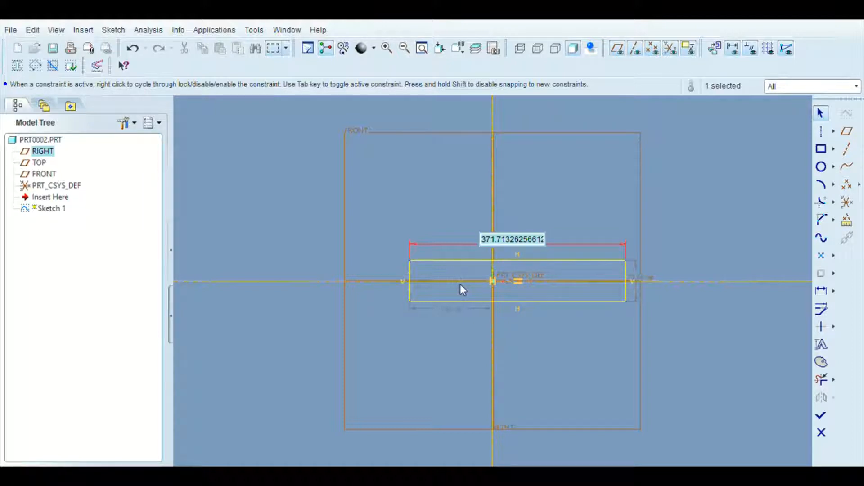
pyautogui.press('BackSpace')
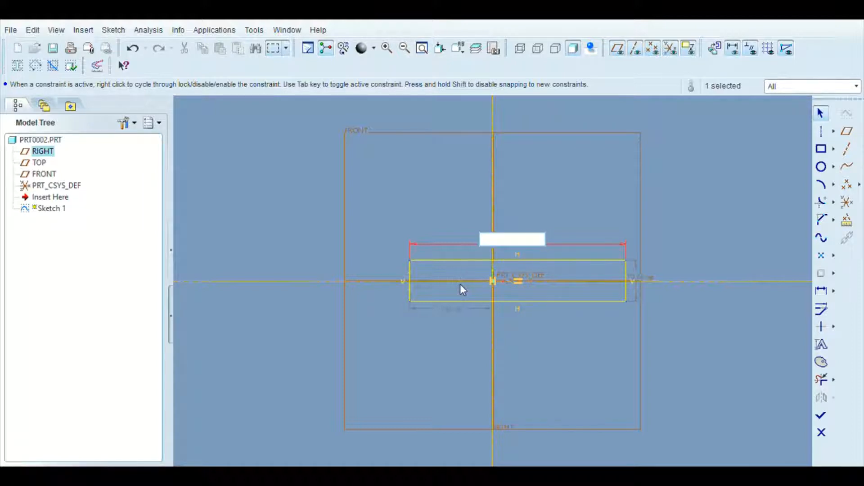
pyautogui.write('200')
pyautogui.press('Return')
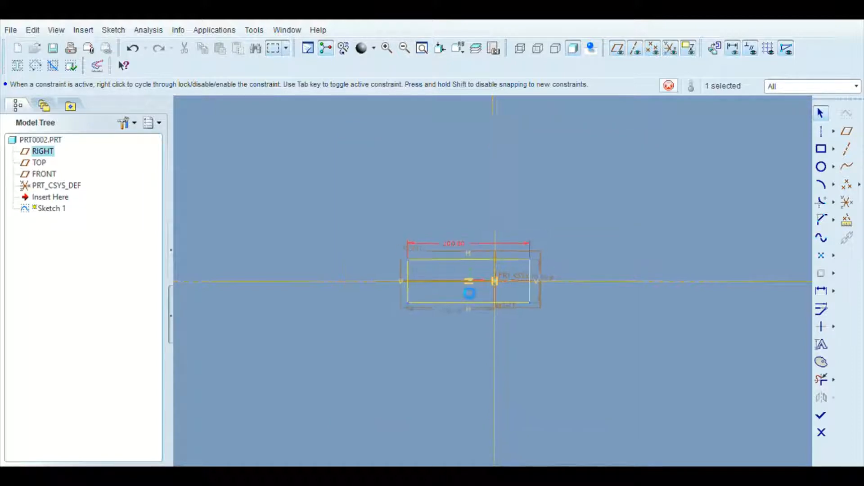
pyautogui.click(648, 270)
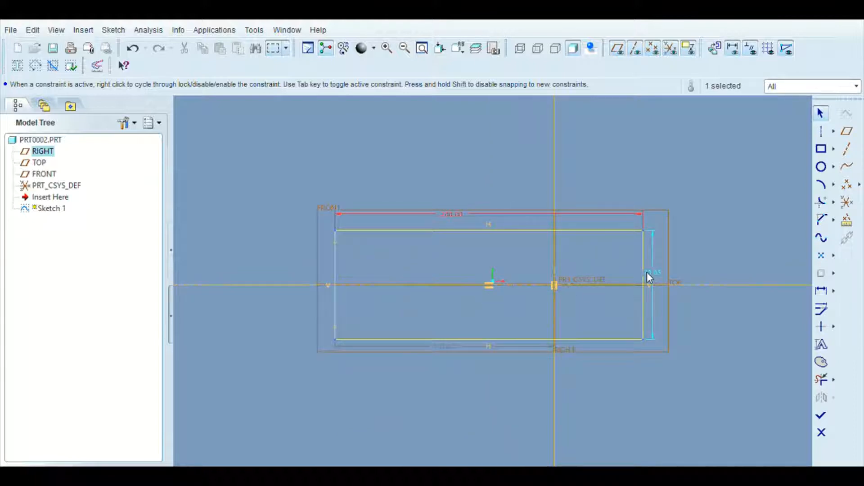
pyautogui.middleClick(647, 272)
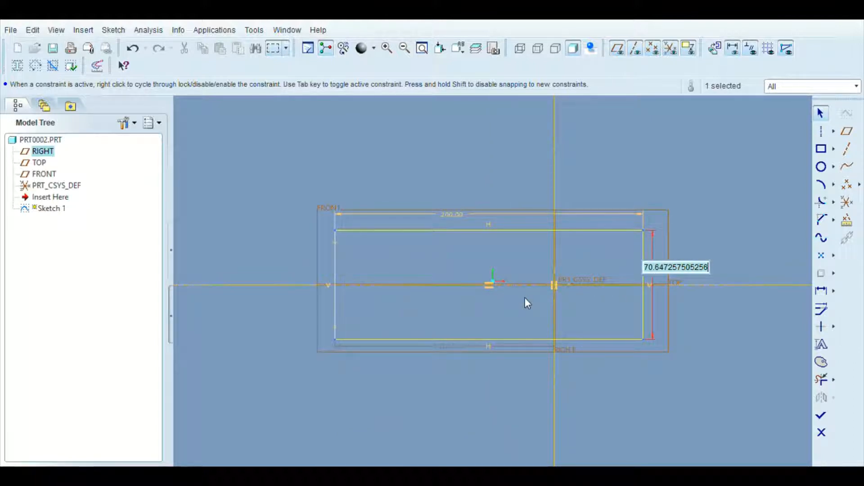
pyautogui.write('25')
pyautogui.press('Return')
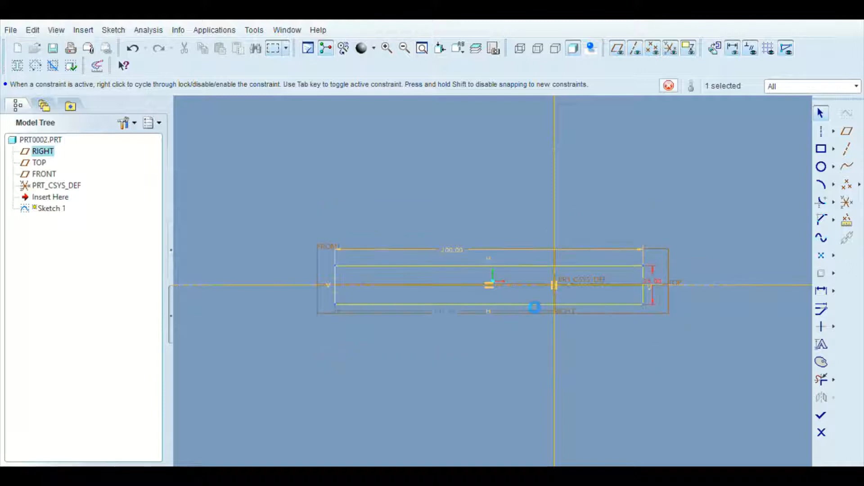
# - Set the distance from the rectangle's left edge to the vertical centerline to 100 mm and finish the sketch
pyautogui.middleClick(446, 309)
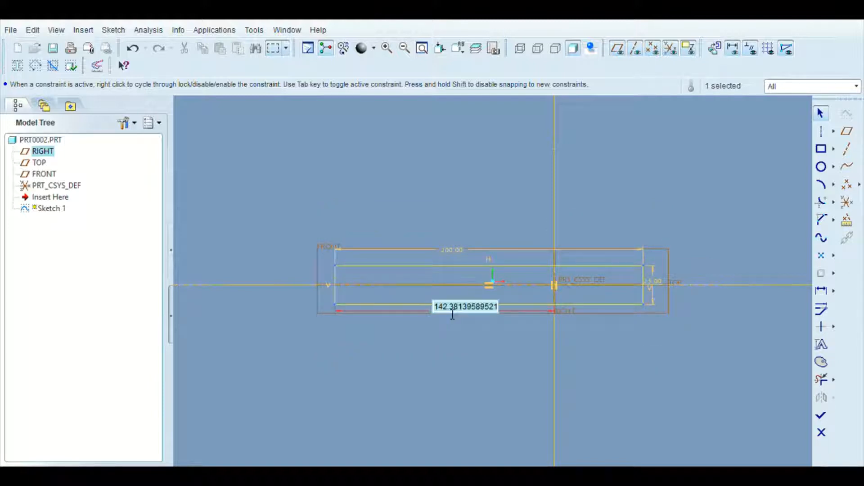
pyautogui.write('100')
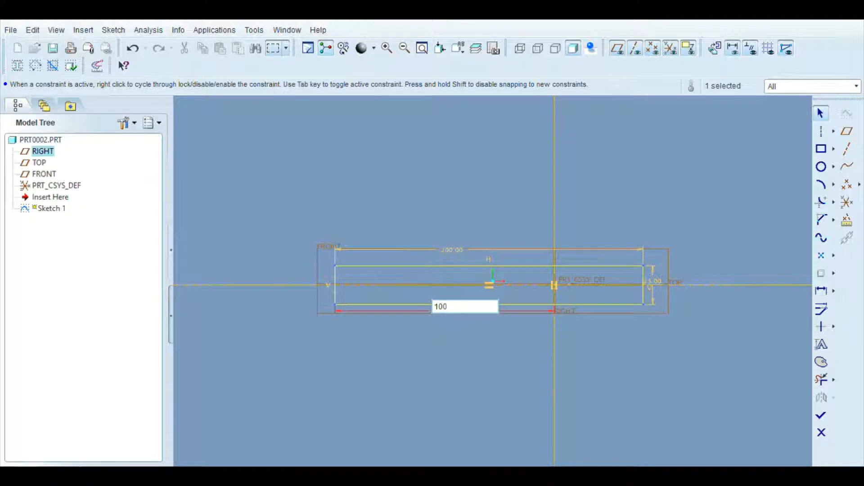
pyautogui.press('Return')
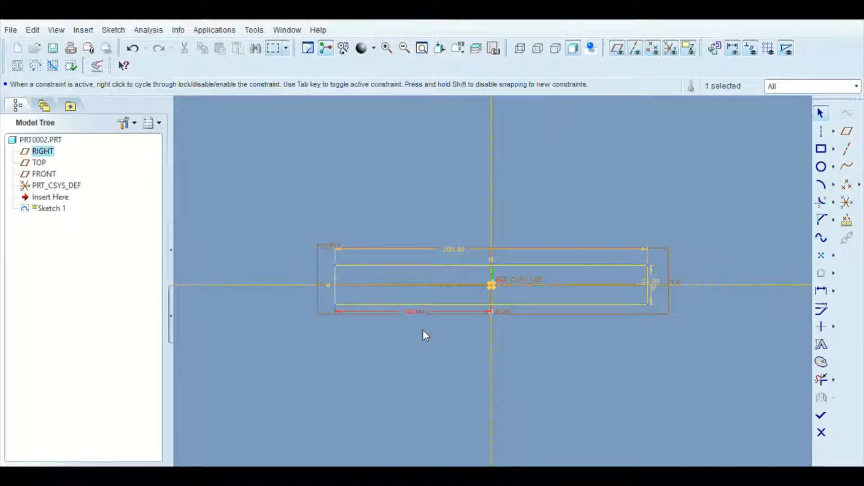
pyautogui.click(821, 417)
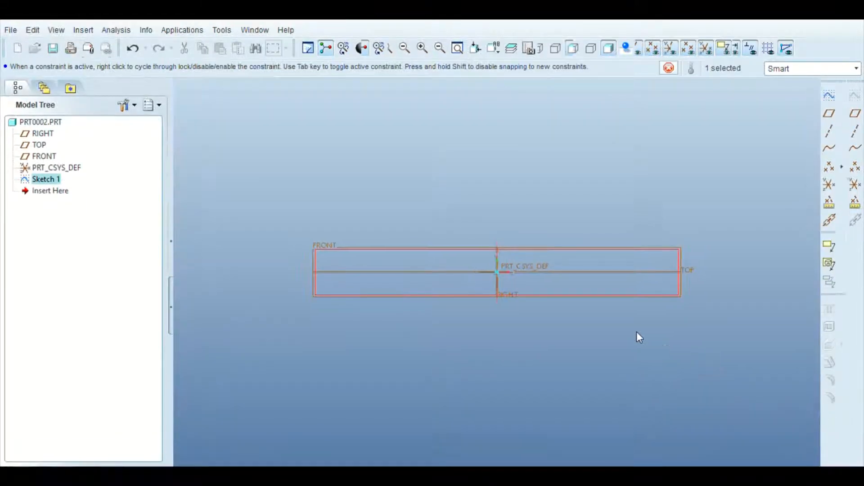
# - Extrude the rectangle to a total depth of 12 mm, symmetric about the sketch plane
pyautogui.click(856, 103)
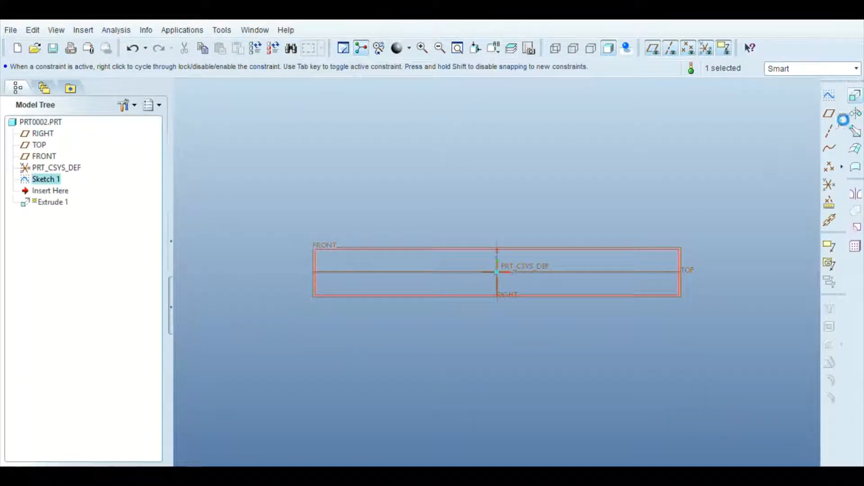
pyautogui.moveTo(549, 336)
pyautogui.mouseDown(button='middle')
pyautogui.moveTo(565, 320)
pyautogui.moveTo(566, 266)
pyautogui.mouseUp(button='middle')
pyautogui.doubleClick(561, 249)
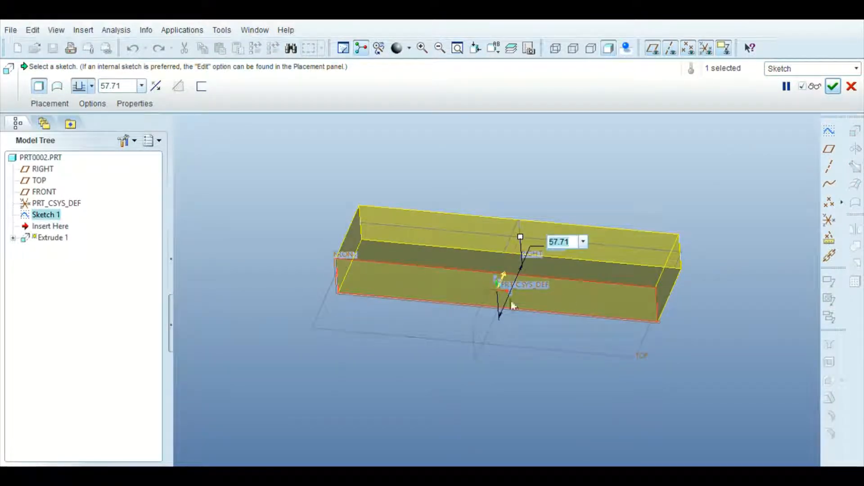
pyautogui.write('12')
pyautogui.press('Return')
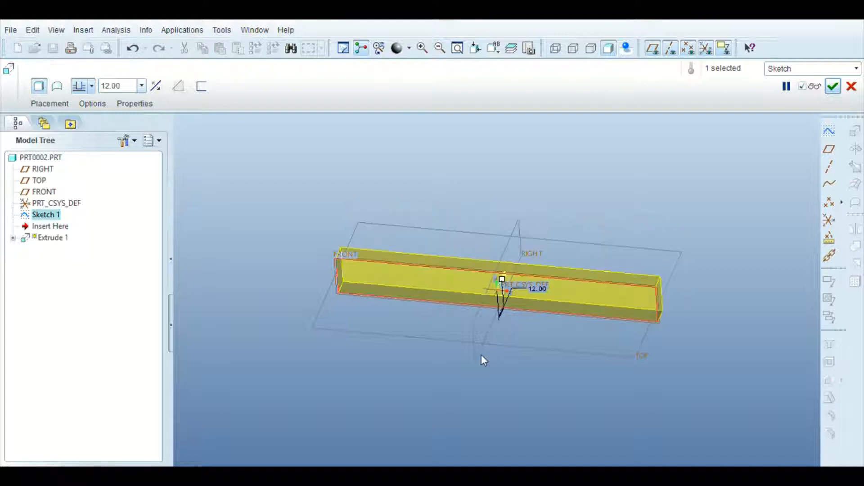
pyautogui.moveTo(616, 193); pyautogui.dragTo(611, 260, button='middle')
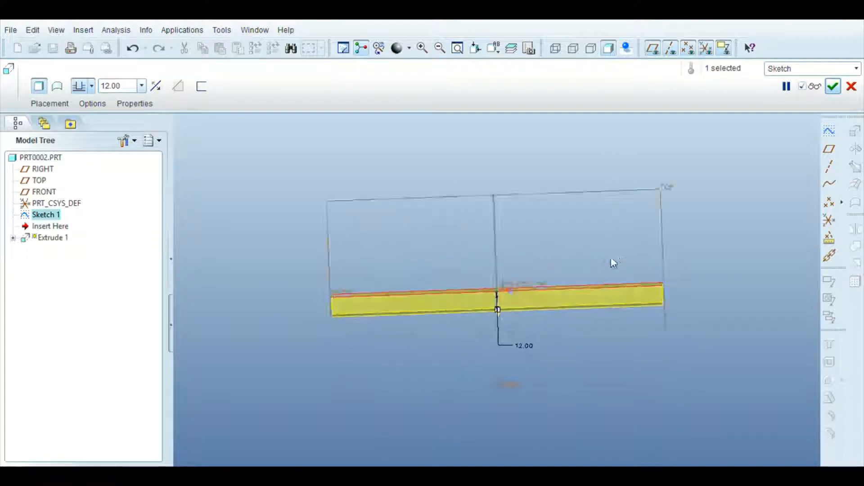
pyautogui.click(83, 123)
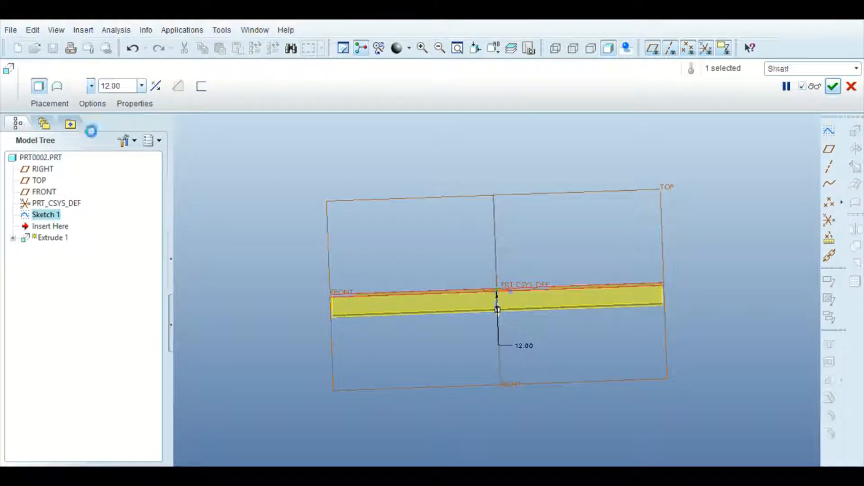
pyautogui.click(834, 86)
# - Start a sketch on the FRONT plane and add the bar's upper, left and lower edges as references
pyautogui.moveTo(744, 302); pyautogui.dragTo(713, 238, button='middle')
pyautogui.click(37, 192)
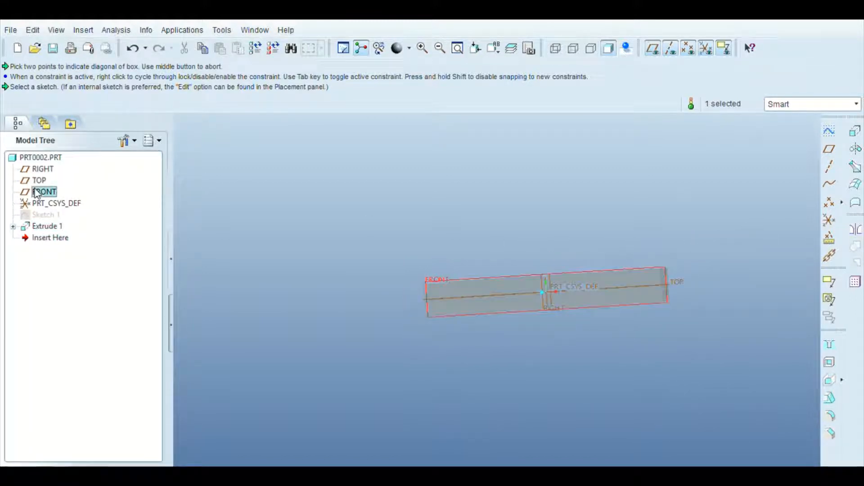
pyautogui.click(830, 131)
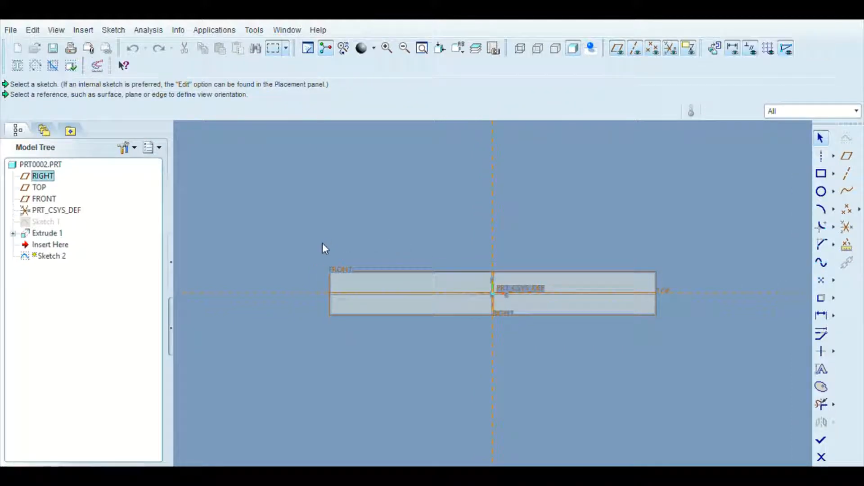
pyautogui.scroll(3, 326, 249)
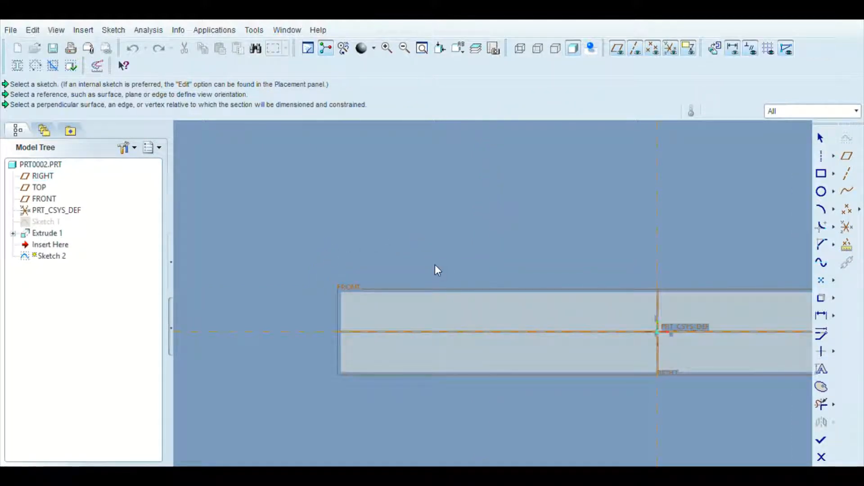
pyautogui.click(393, 292)
pyautogui.click(341, 318)
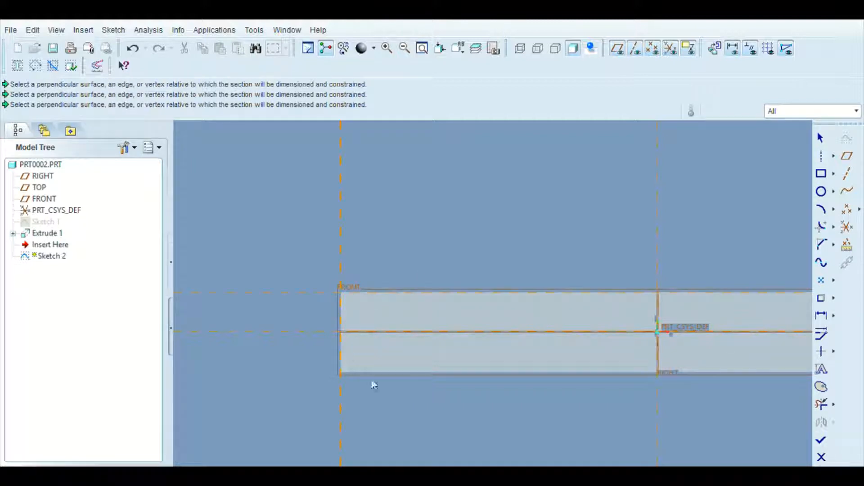
pyautogui.click(380, 374)
# - Sketch a circle about 45 mm in diameter, centred on the midpoint of the bar's left end edge
pyautogui.click(821, 191)
pyautogui.click(341, 332)
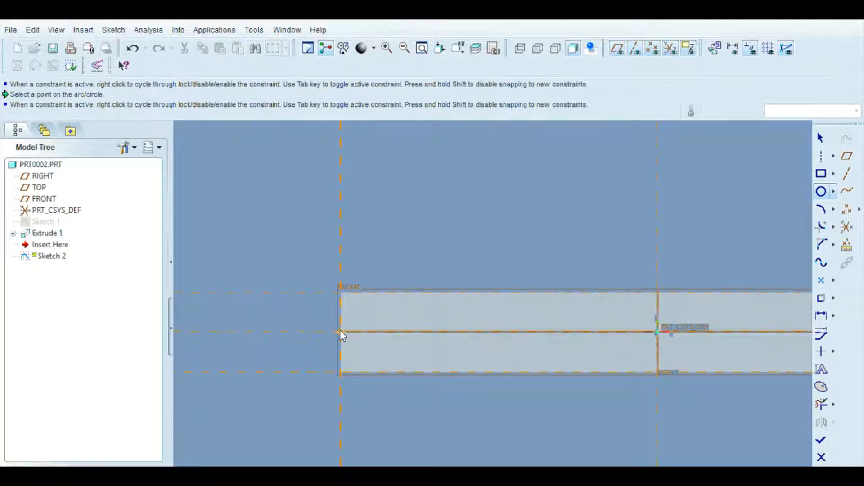
pyautogui.click(378, 274)
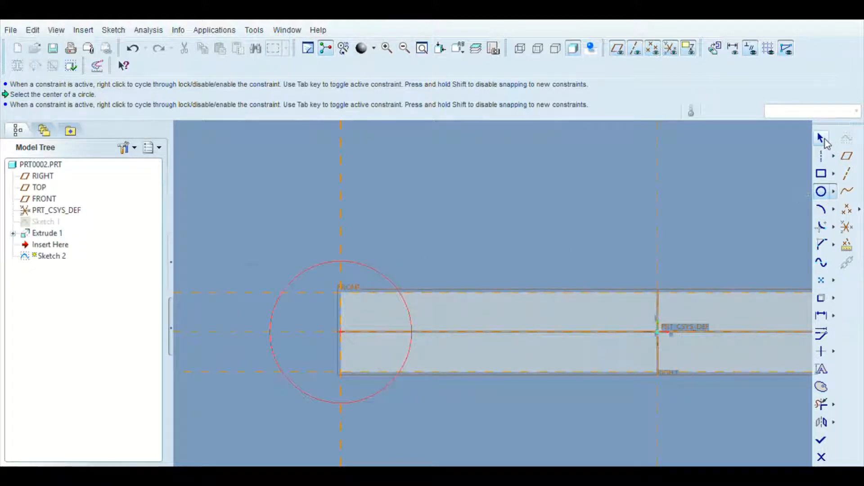
pyautogui.click(821, 137)
# - Set the circle's diameter to 35 mm and finish the sketch
pyautogui.doubleClick(255, 266)
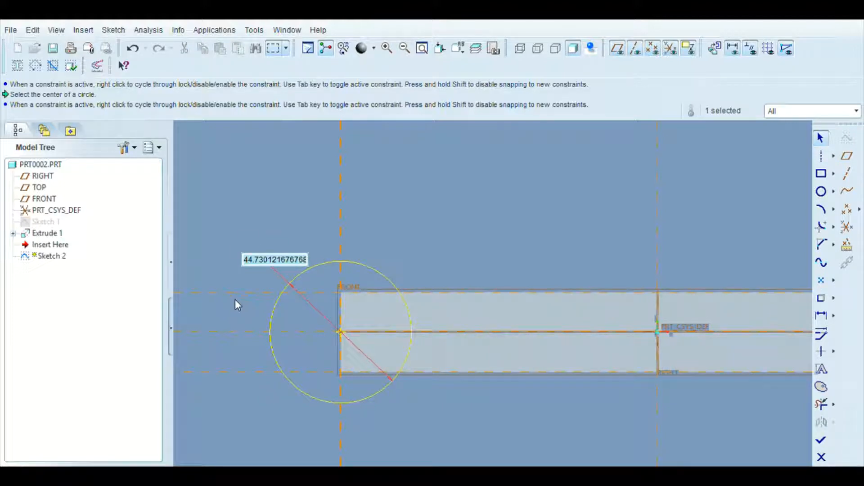
pyautogui.write('35')
pyautogui.press('Return')
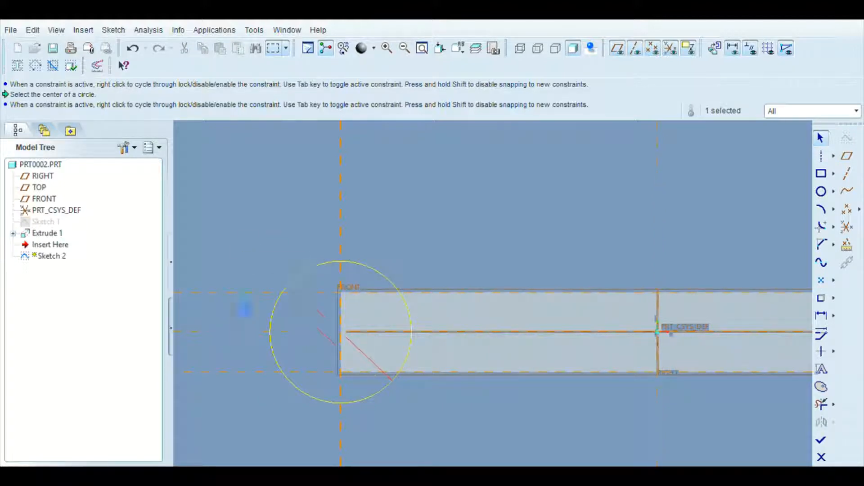
pyautogui.click(818, 442)
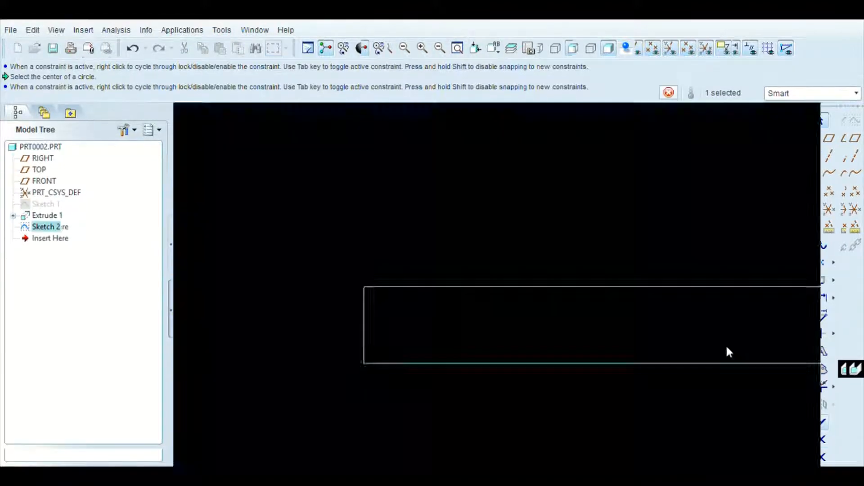
# - Extrude the 35 mm circle at the bar's end to a total depth of 25 mm, symmetric about the sketch plane
pyautogui.click(855, 121)
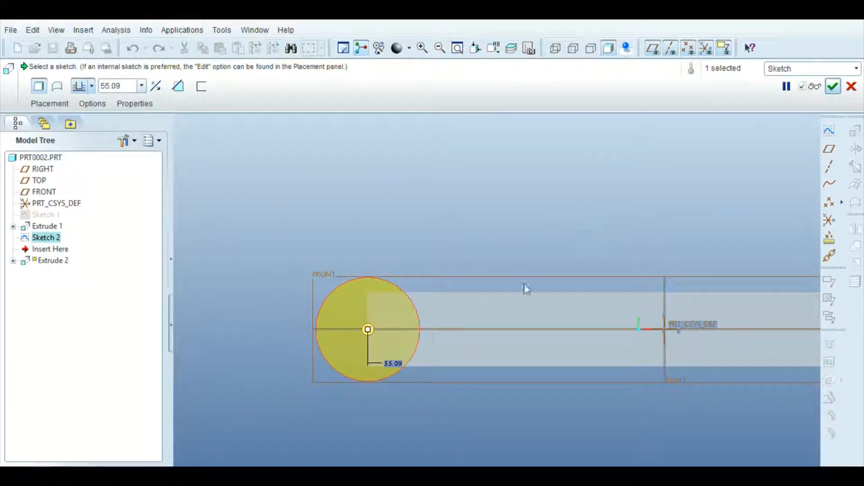
pyautogui.moveTo(504, 245); pyautogui.dragTo(558, 247, button='middle')
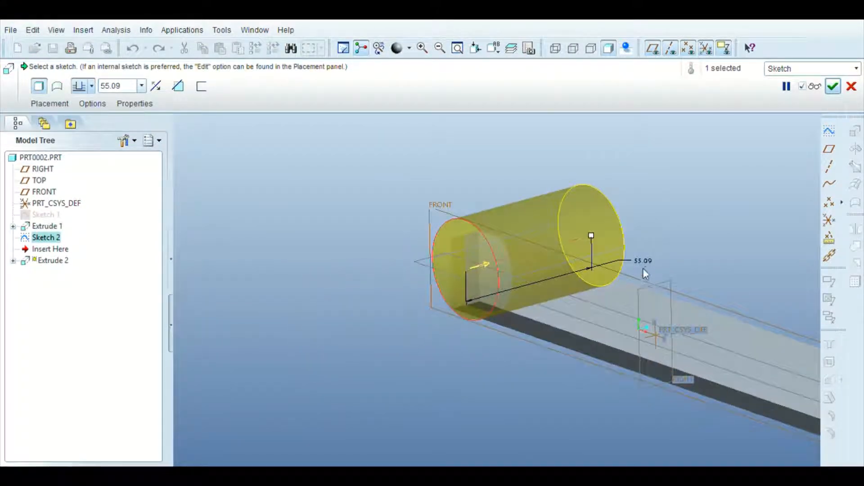
pyautogui.doubleClick(643, 261)
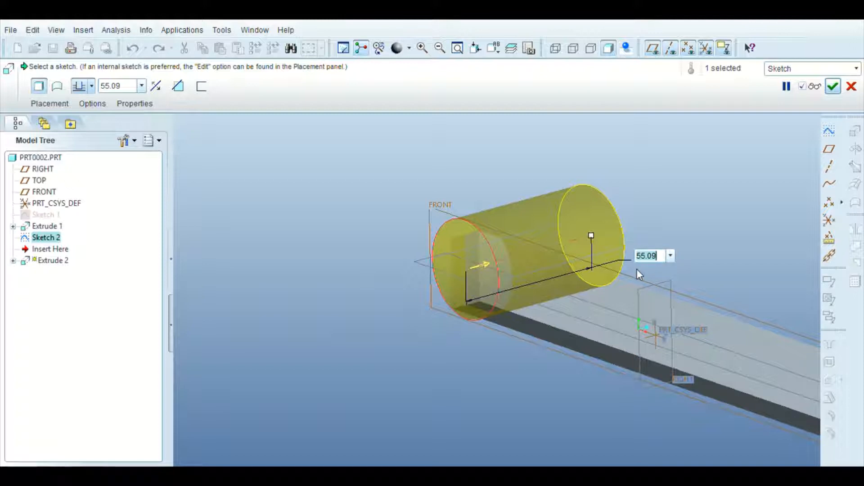
pyautogui.write('25')
pyautogui.press('Return')
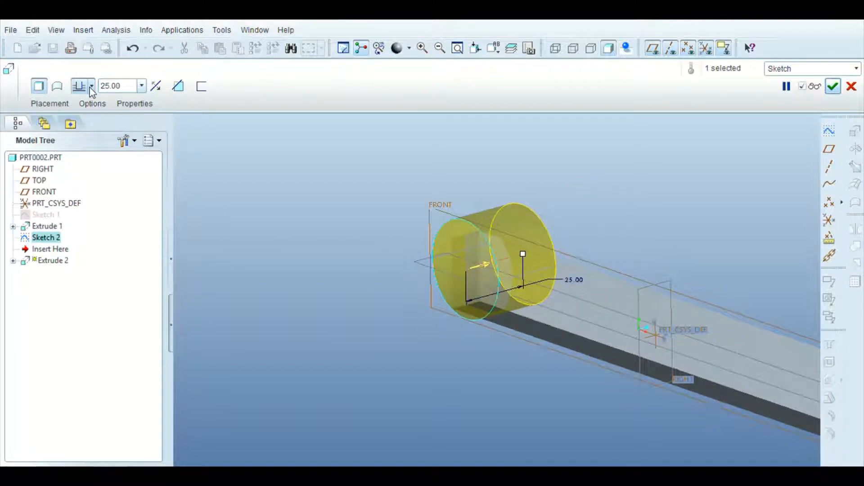
pyautogui.click(75, 123)
pyautogui.moveTo(467, 153); pyautogui.dragTo(409, 170, button='middle')
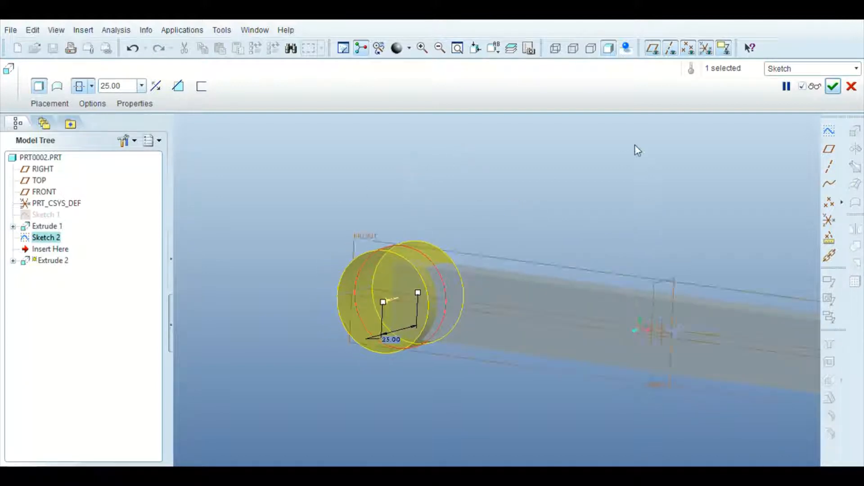
pyautogui.click(832, 91)
# - Start a sketch on the FRONT plane and draw a circle inside the boss, centred on the boss axis
pyautogui.scroll(3, 471, 232)
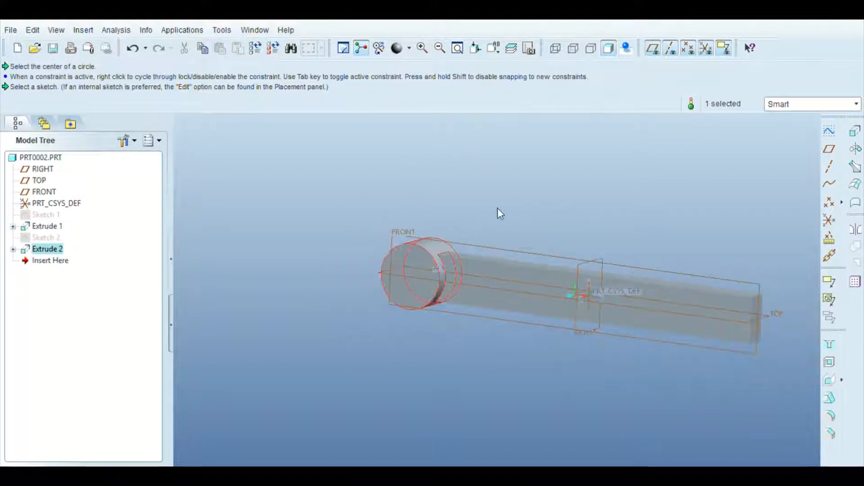
pyautogui.moveTo(498, 209); pyautogui.dragTo(524, 207, button='middle')
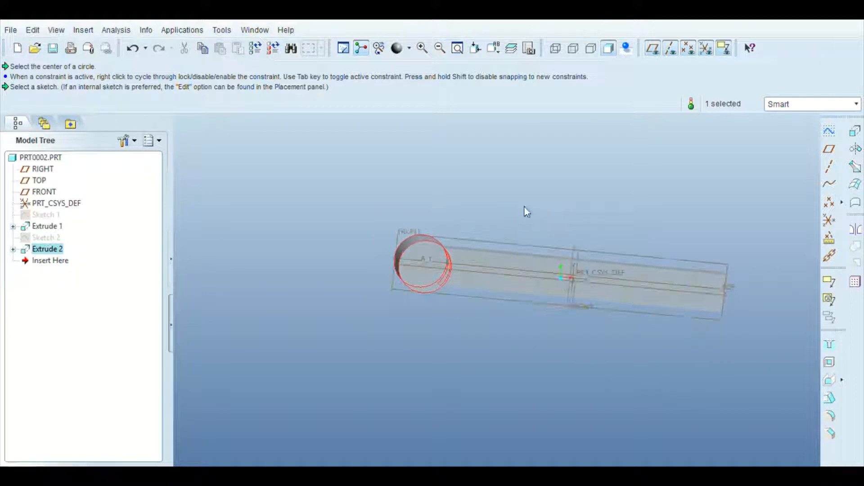
pyautogui.click(45, 192)
pyautogui.click(830, 130)
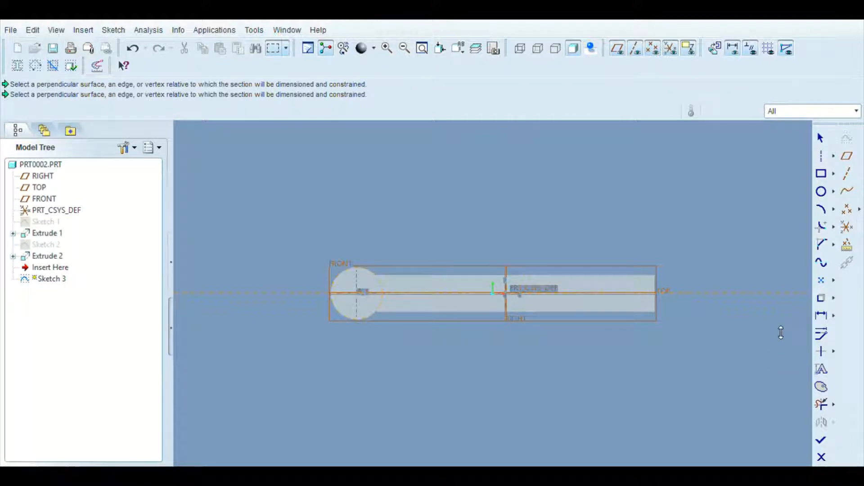
pyautogui.click(822, 191)
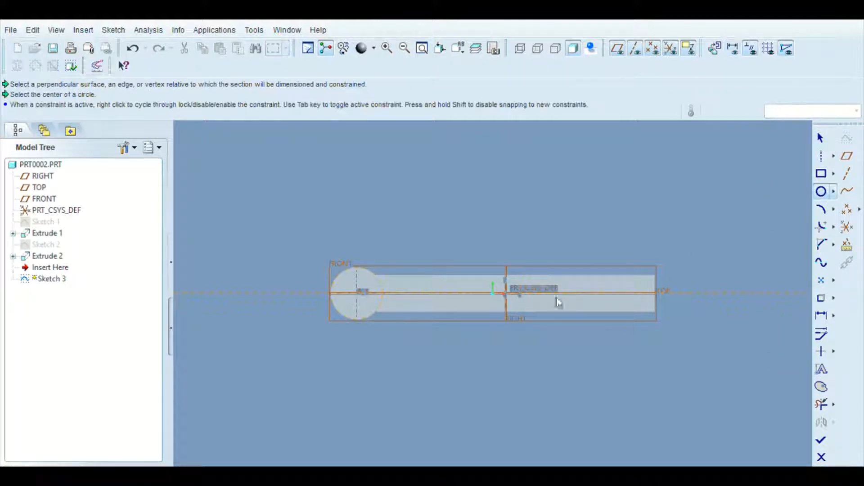
pyautogui.scroll(3, 362, 326)
pyautogui.click(333, 255)
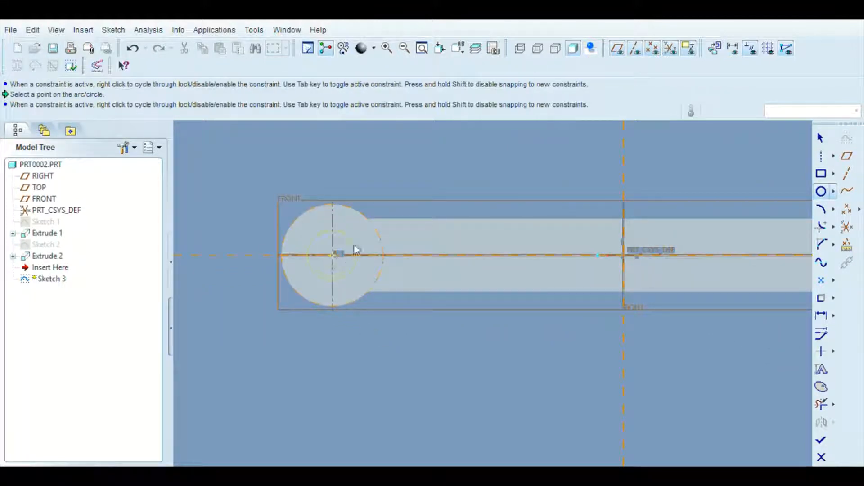
pyautogui.click(356, 239)
pyautogui.click(821, 138)
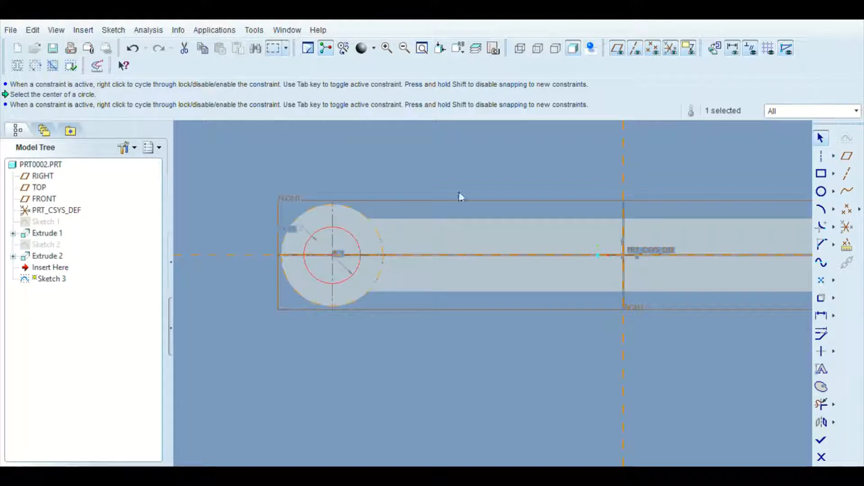
# - Set the inner circle's diameter to 25 mm and finish the sketch
pyautogui.doubleClick(290, 242)
pyautogui.write('25')
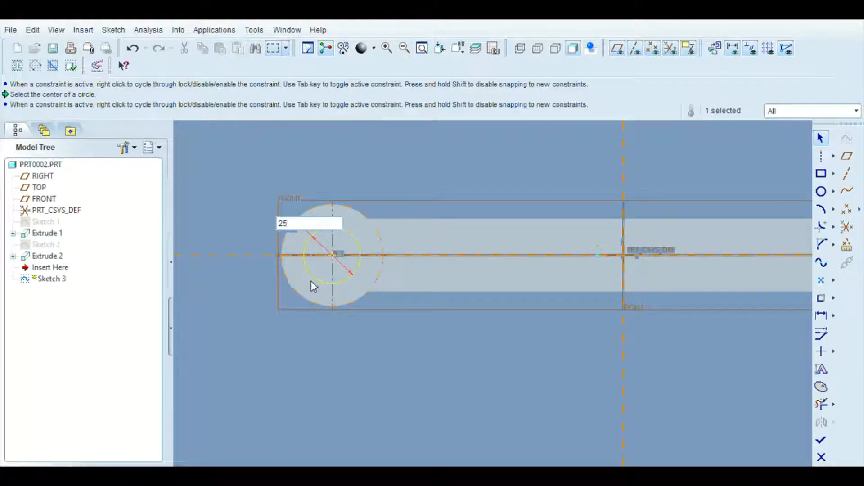
pyautogui.press('Return')
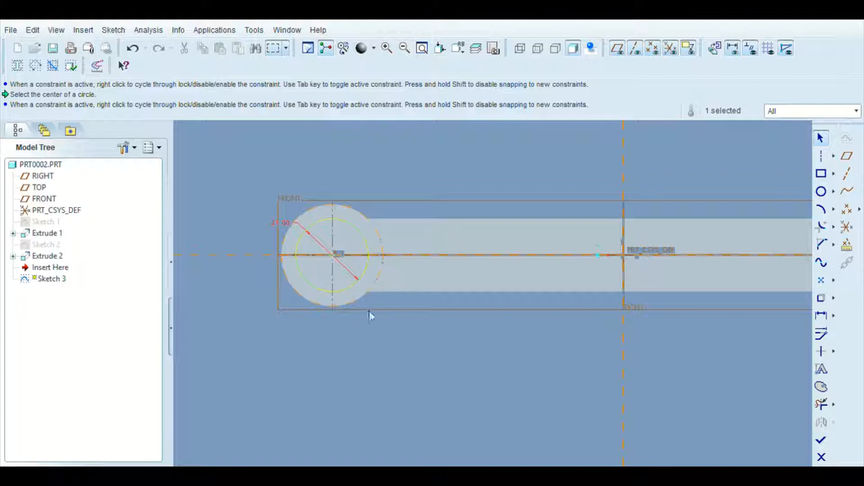
pyautogui.click(821, 440)
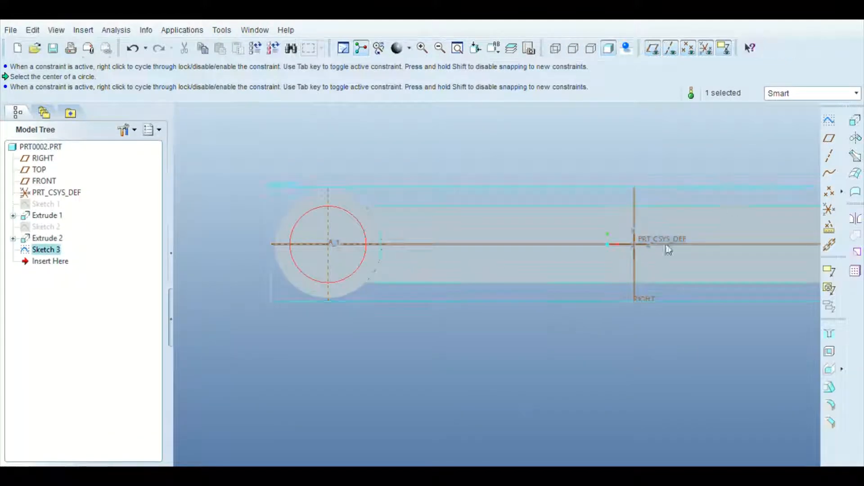
# - Cut the 25 mm circle through the boss with a total extrude depth of 68 mm, symmetric about the sketch plane
pyautogui.click(855, 121)
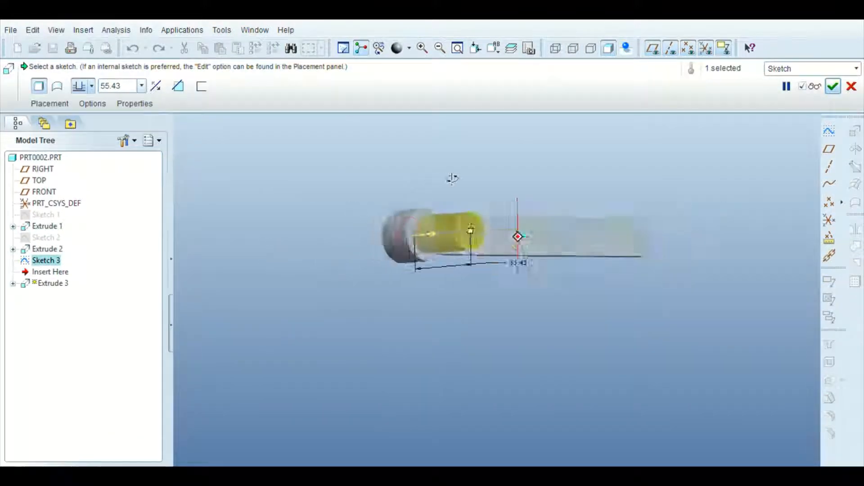
pyautogui.moveTo(596, 230); pyautogui.dragTo(614, 229)
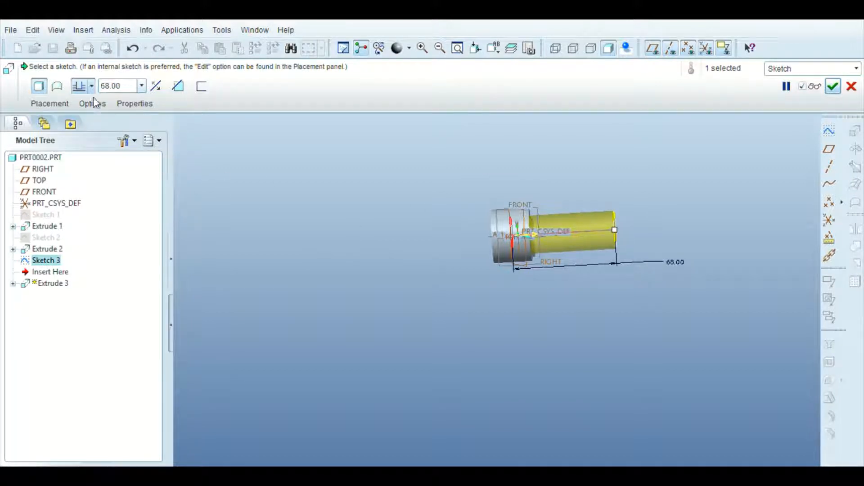
pyautogui.click(85, 128)
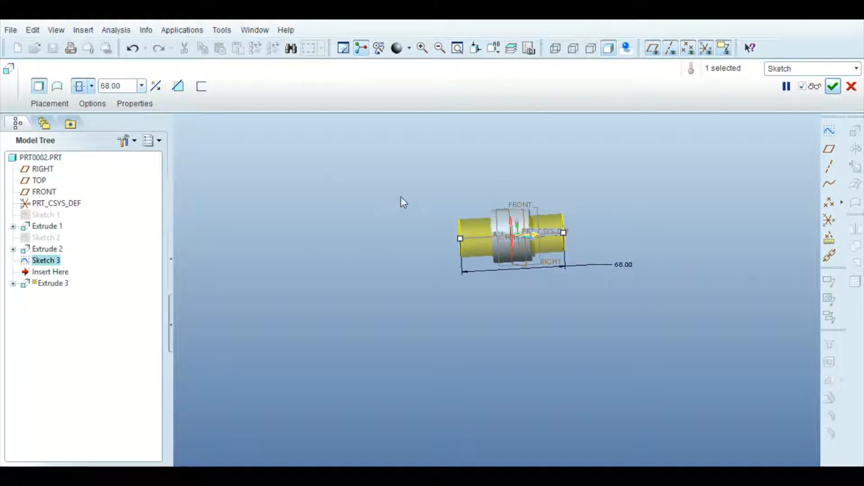
pyautogui.click(178, 86)
pyautogui.moveTo(620, 185); pyautogui.dragTo(620, 223, button='middle')
pyautogui.click(833, 86)
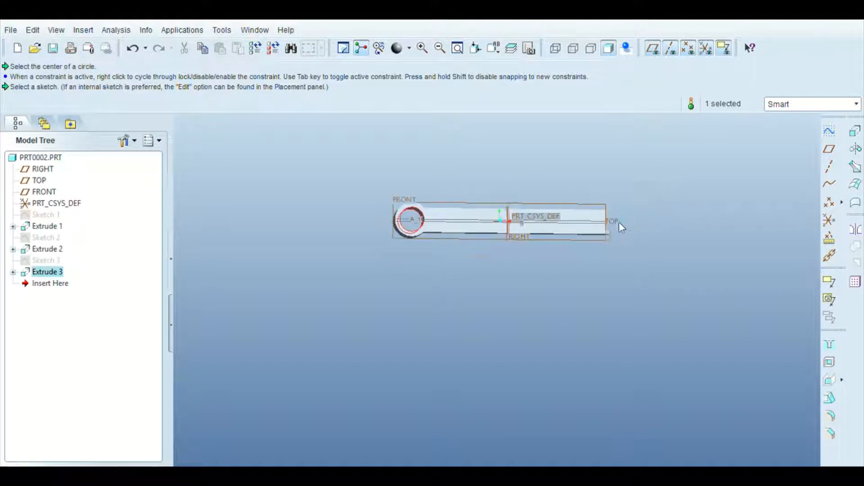
# - Start a sketch on the FRONT plane and add the bar's right, upper and lower edges as references
pyautogui.click(54, 194)
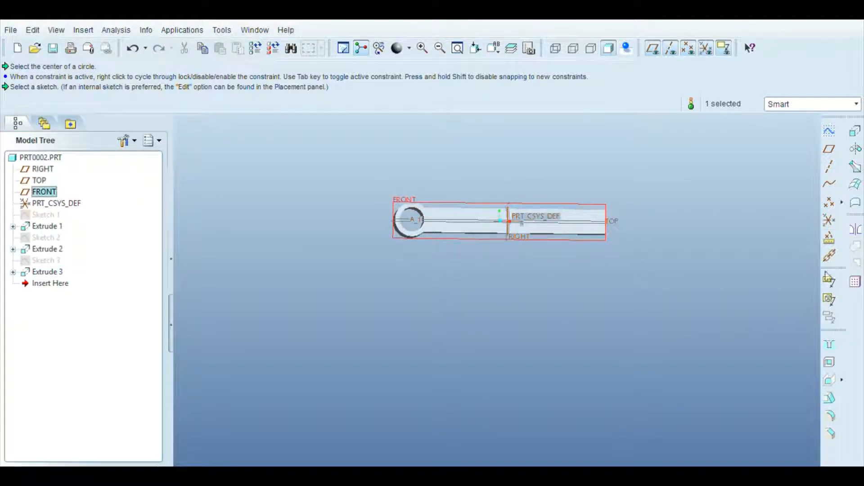
pyautogui.click(830, 131)
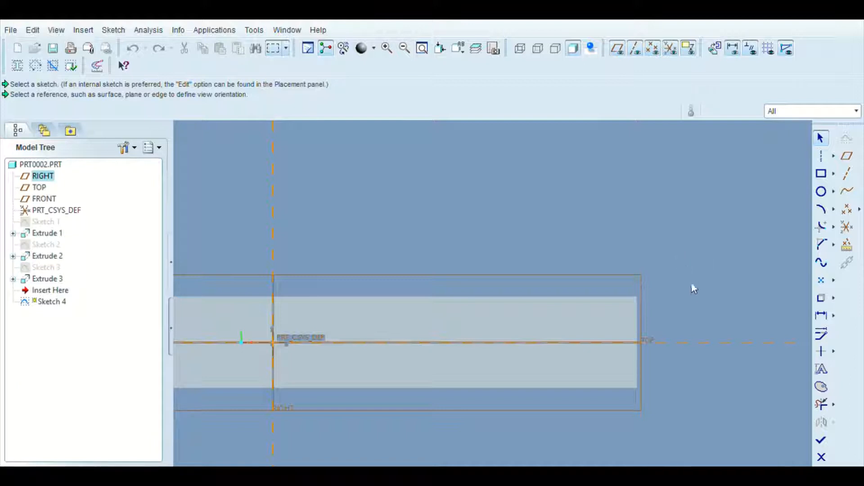
pyautogui.keyDown('alt'); pyautogui.click(638, 312); pyautogui.keyUp('alt')
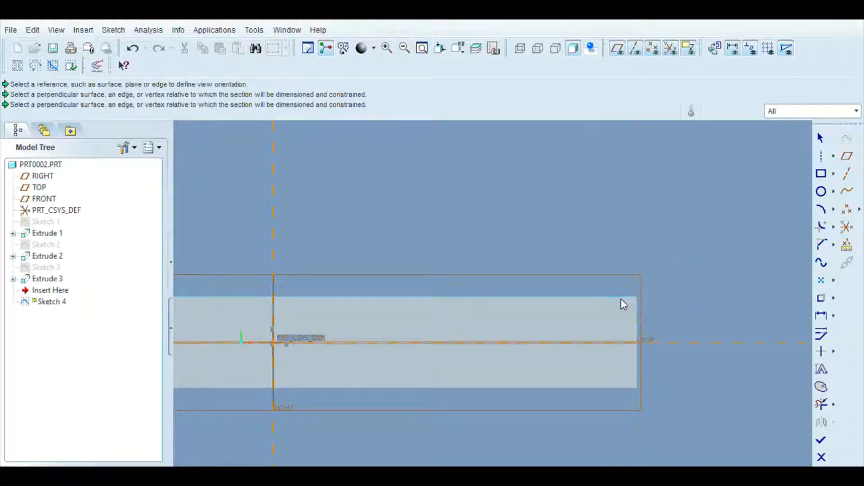
pyautogui.keyDown('alt'); pyautogui.click(620, 298); pyautogui.keyUp('alt')
pyautogui.keyDown('alt'); pyautogui.click(621, 298); pyautogui.keyUp('alt')
pyautogui.keyDown('alt'); pyautogui.click(623, 388); pyautogui.keyUp('alt')
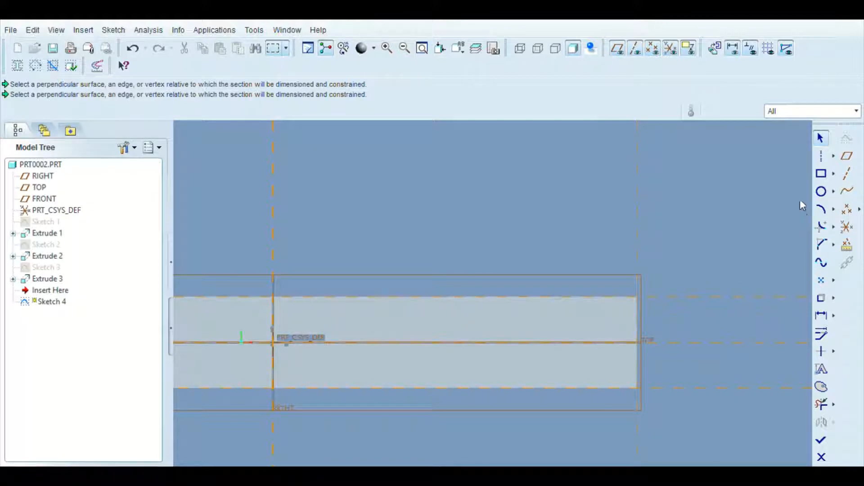
# - Sketch a circle centred on the midpoint of the bar's right end edge, set its diameter to 60 mm and finish the sketch
pyautogui.click(819, 193)
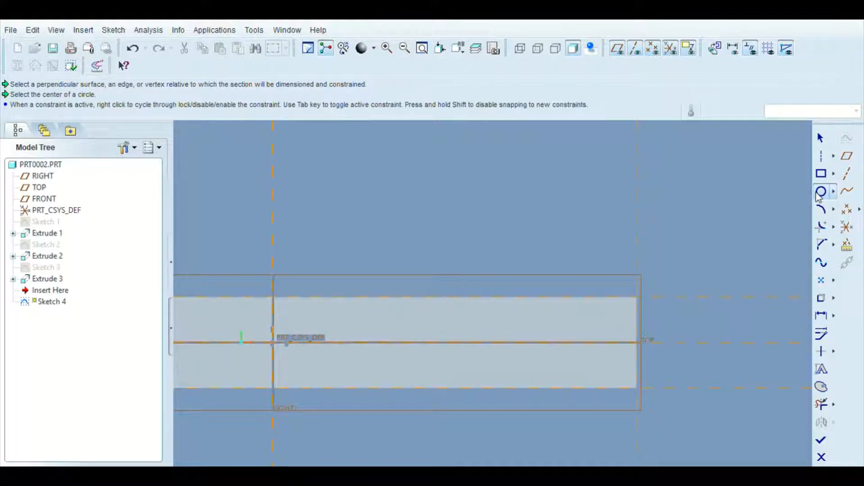
pyautogui.click(638, 342)
pyautogui.click(680, 258)
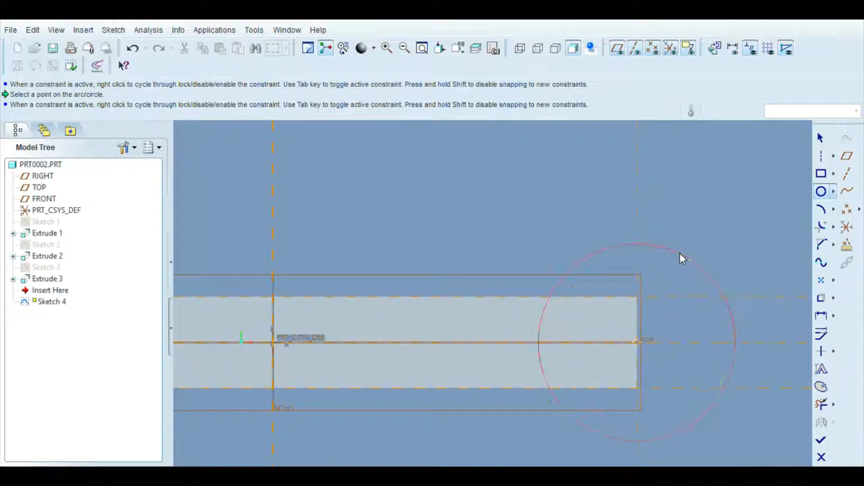
pyautogui.click(821, 137)
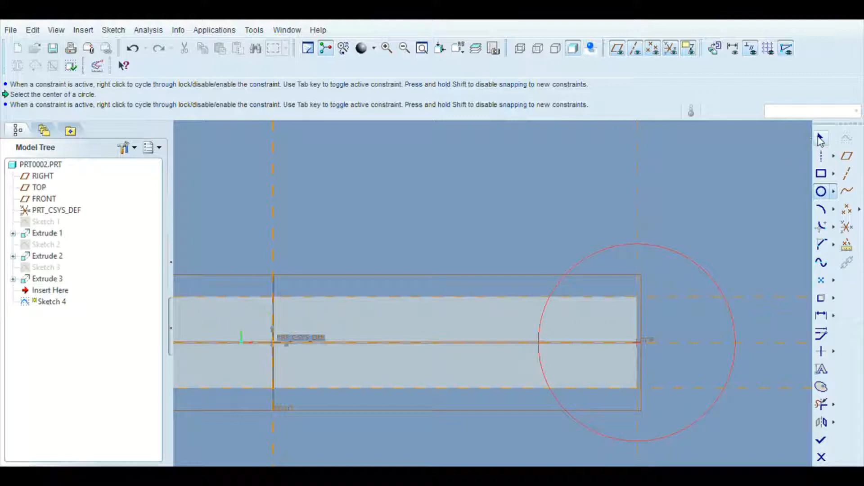
pyautogui.doubleClick(522, 248)
pyautogui.write('60')
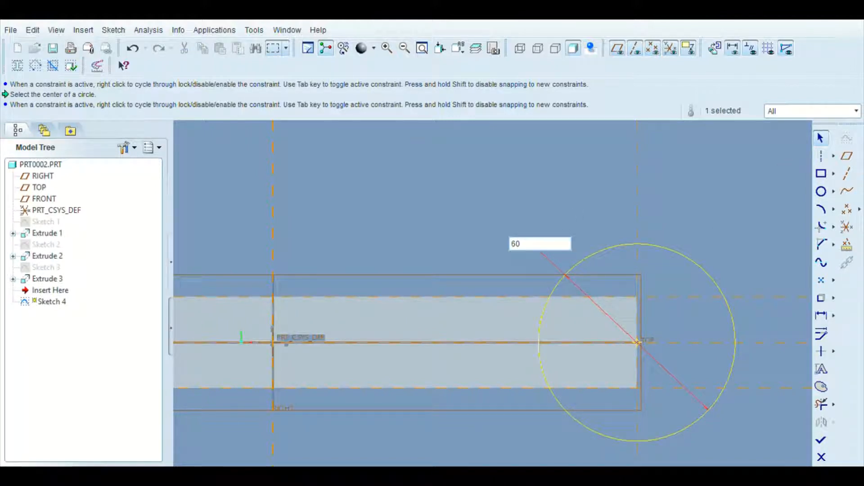
pyautogui.press('Return')
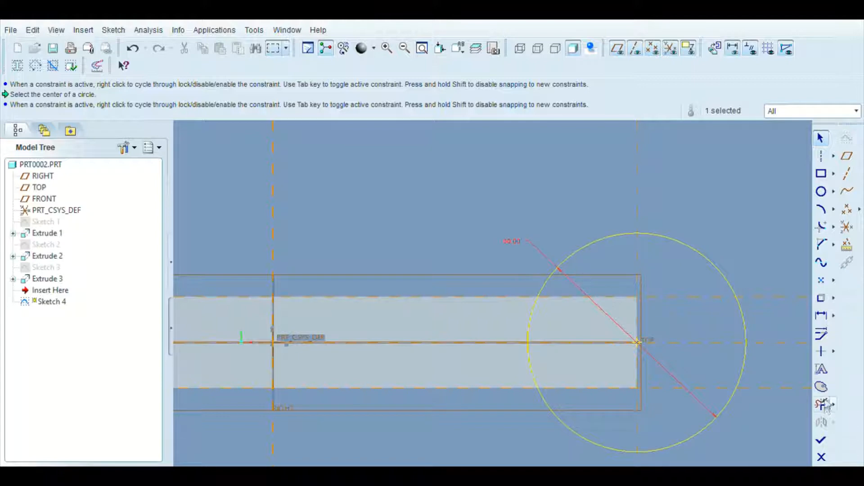
pyautogui.click(821, 440)
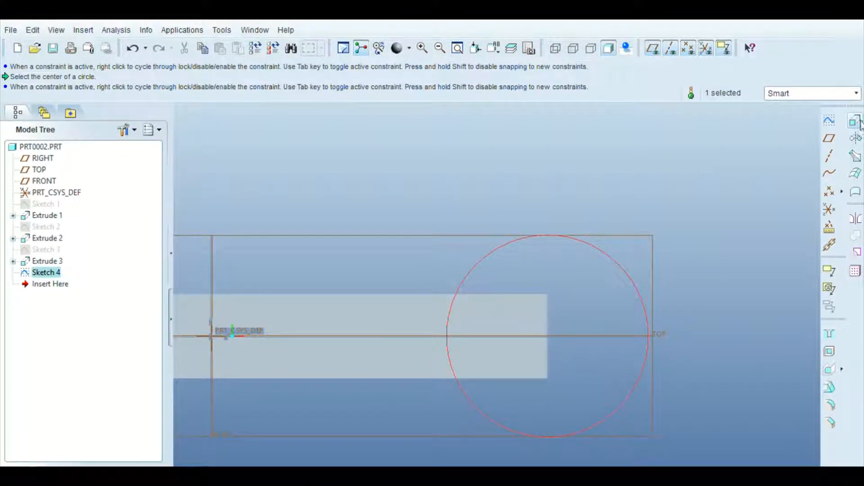
# - Extrude the 60 mm circle to a total depth of 25 mm, symmetric about the sketch plane
pyautogui.click(859, 122)
pyautogui.scroll(3, 582, 170)
pyautogui.hotkey('ctrl', 'd')
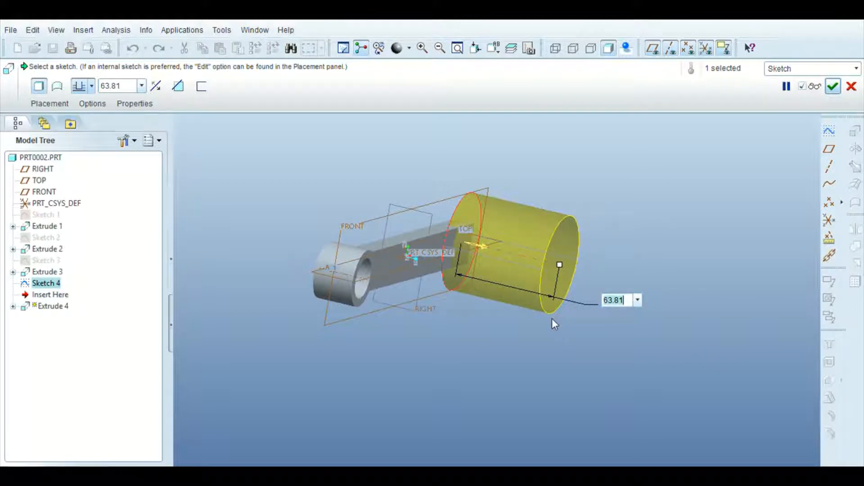
pyautogui.write('25')
pyautogui.press('Return')
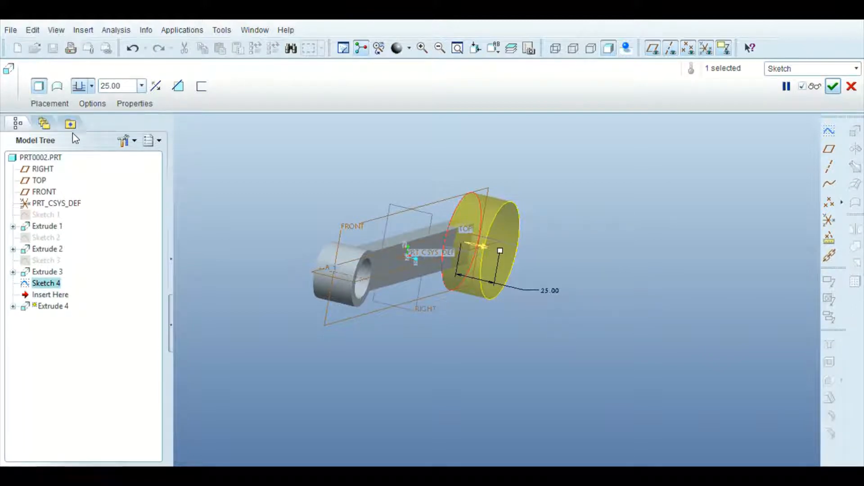
pyautogui.moveTo(469, 167); pyautogui.dragTo(572, 186, button='middle')
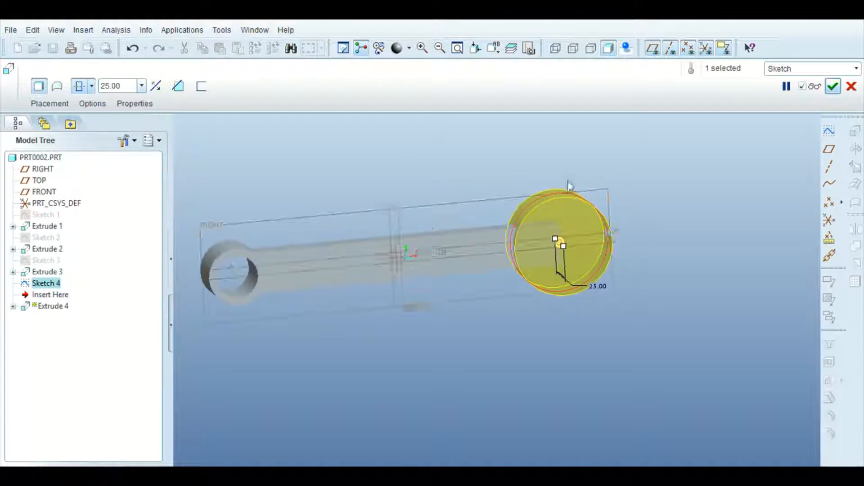
pyautogui.click(834, 86)
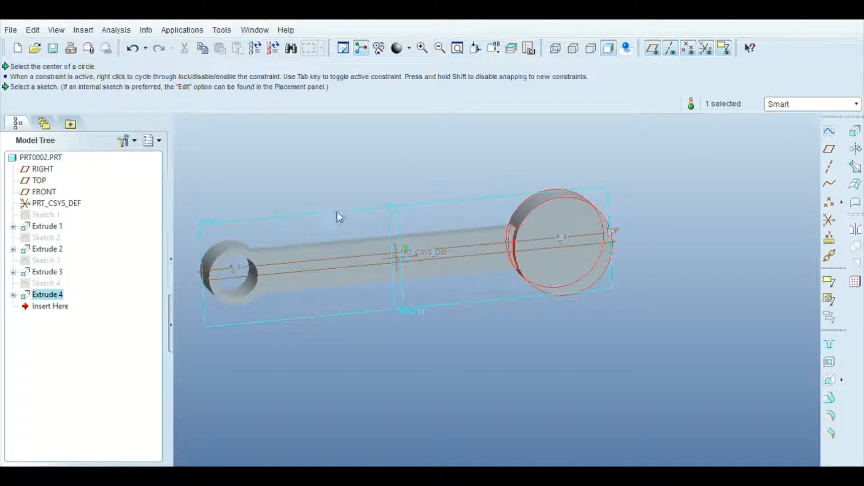
# - Sketch a 50 mm diameter circle on the FRONT plane, centred on the larger boss's axis, and finish the sketch
pyautogui.click(49, 192)
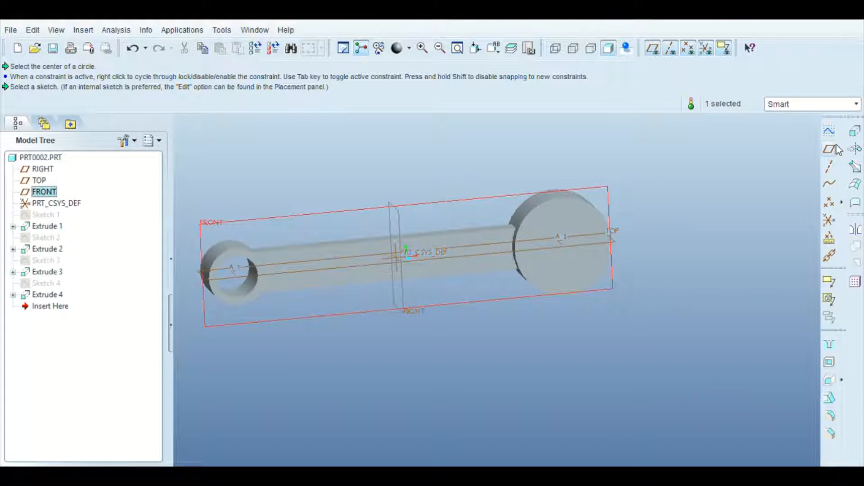
pyautogui.click(829, 132)
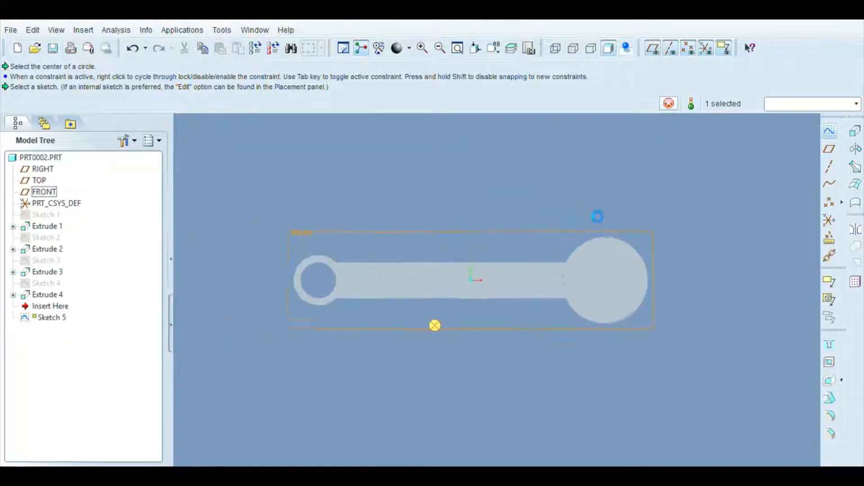
pyautogui.scroll(-3, 635, 263)
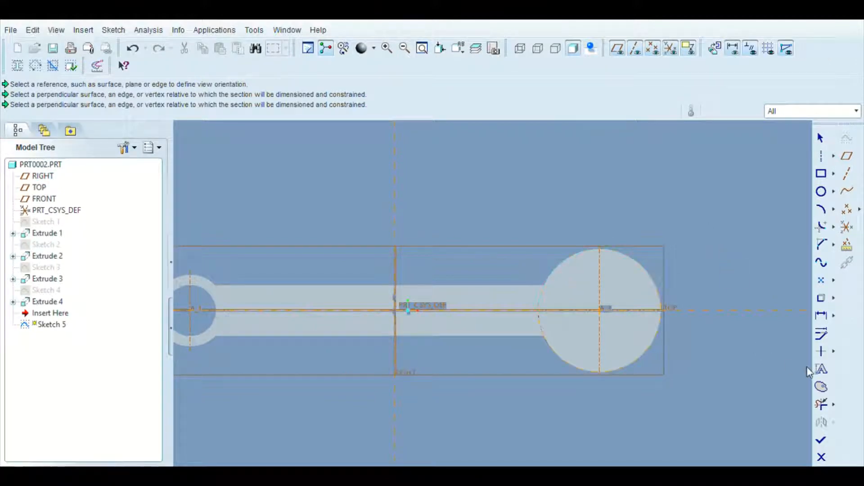
pyautogui.click(822, 191)
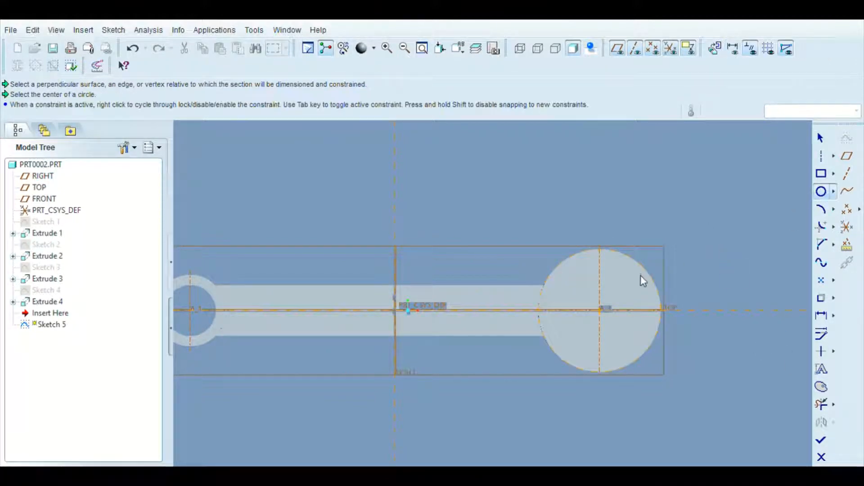
pyautogui.click(604, 312)
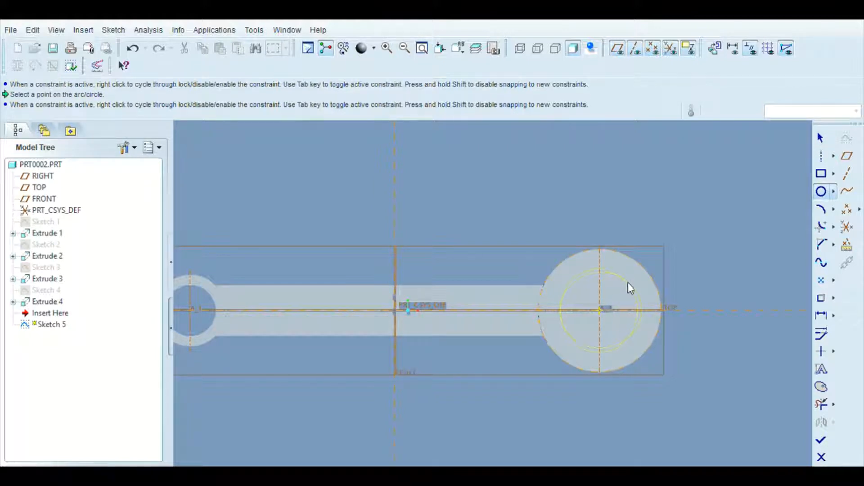
pyautogui.click(821, 137)
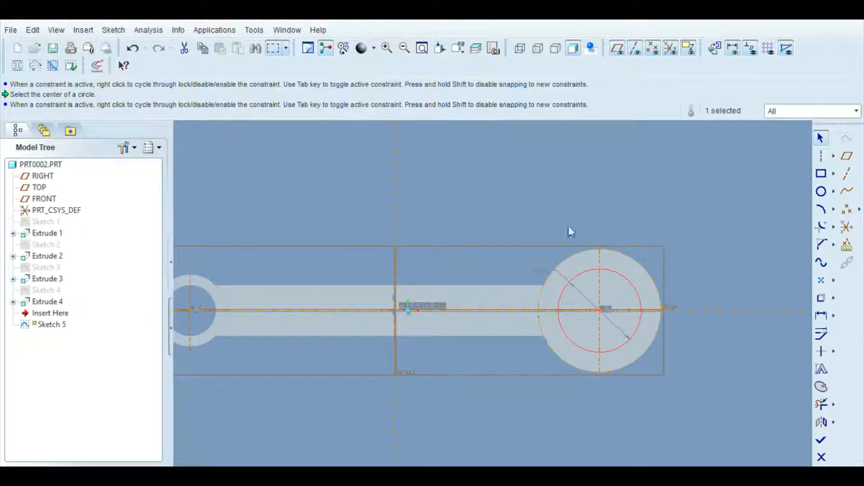
pyautogui.doubleClick(539, 273)
pyautogui.write('50')
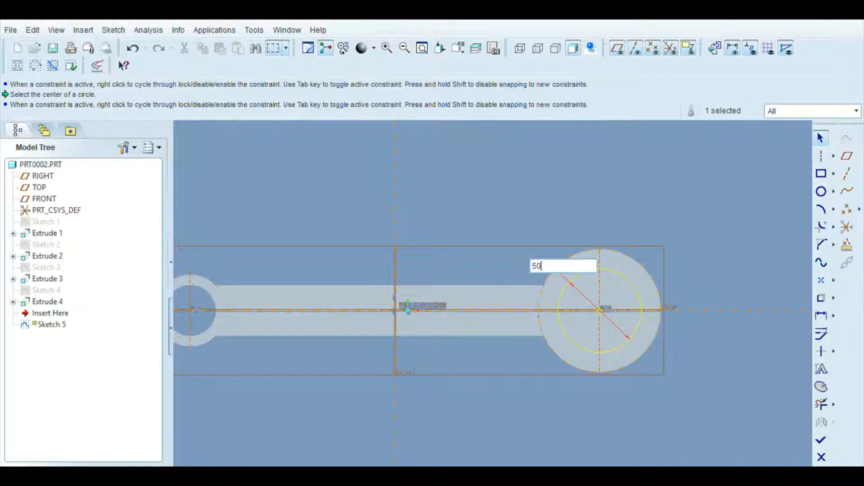
pyautogui.press('Return')
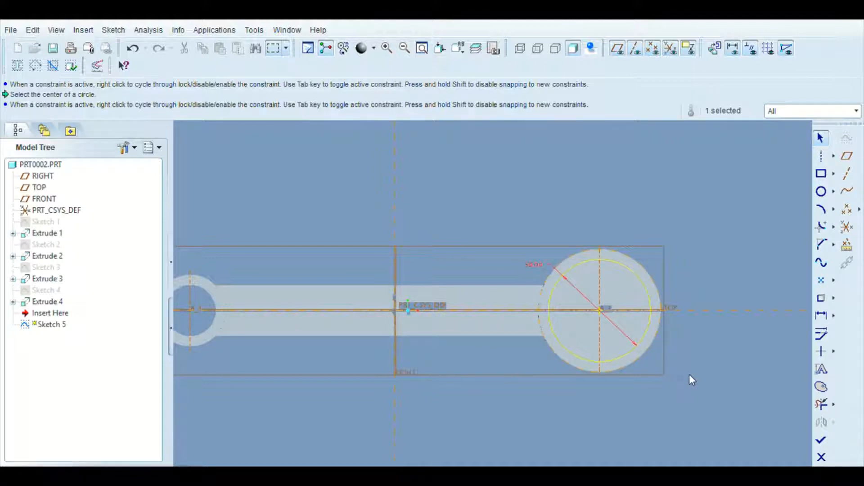
pyautogui.click(822, 440)
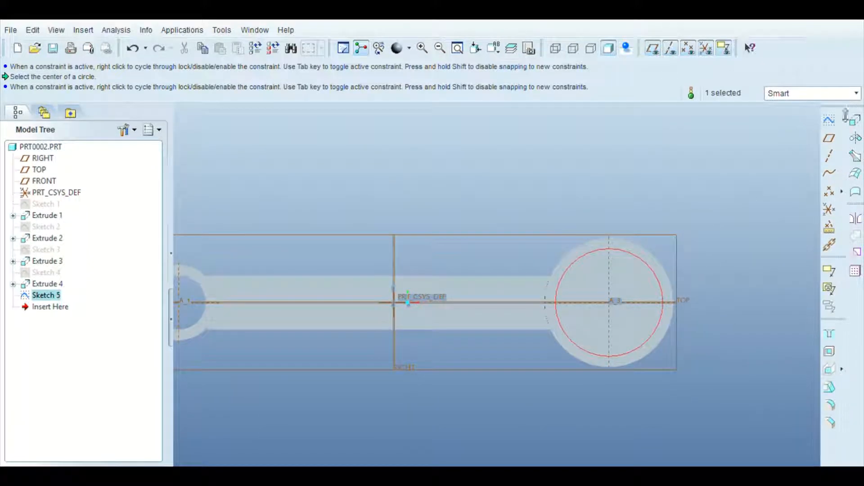
# - Cut the 50 mm circle through the larger boss with a total extrude depth of 101 mm, symmetric about the sketch plane
pyautogui.click(854, 121)
pyautogui.scroll(3, 597, 195)
pyautogui.moveTo(595, 193); pyautogui.dragTo(625, 264, button='middle')
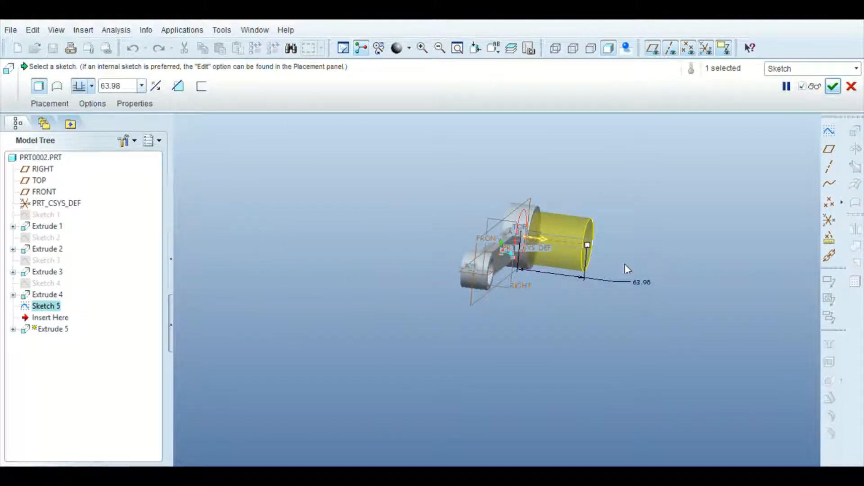
pyautogui.moveTo(591, 246); pyautogui.dragTo(628, 248)
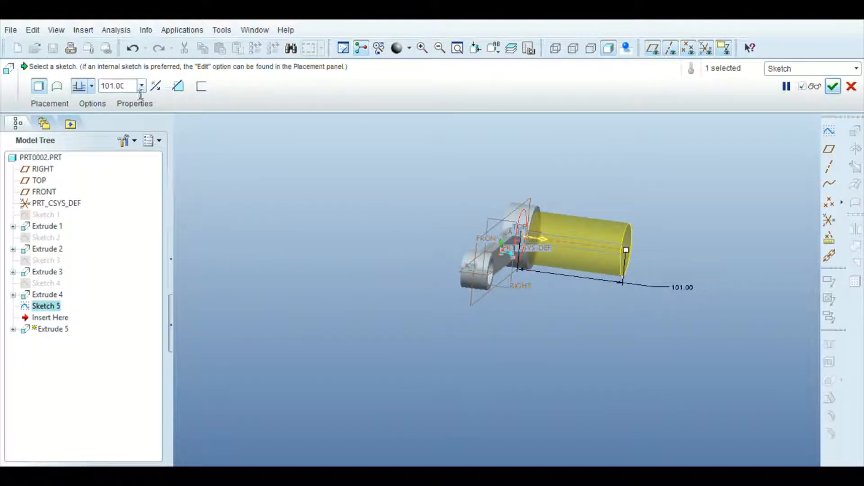
pyautogui.click(80, 129)
pyautogui.click(180, 89)
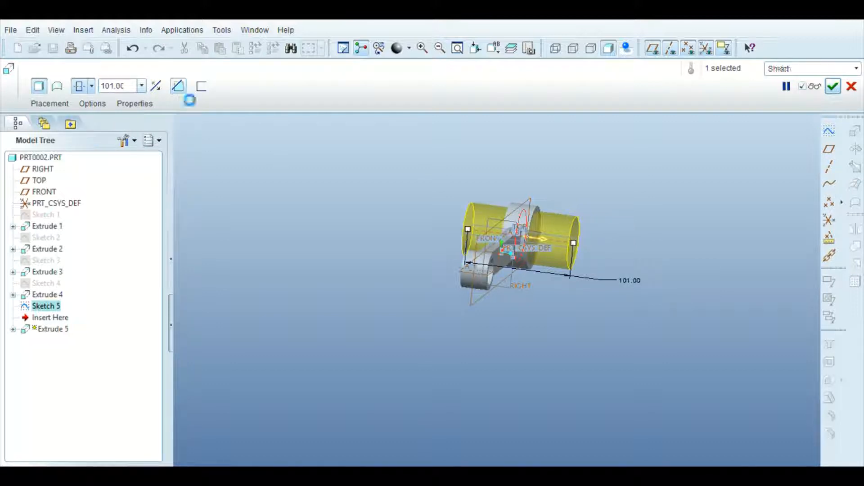
pyautogui.moveTo(617, 191); pyautogui.dragTo(642, 195, button='middle')
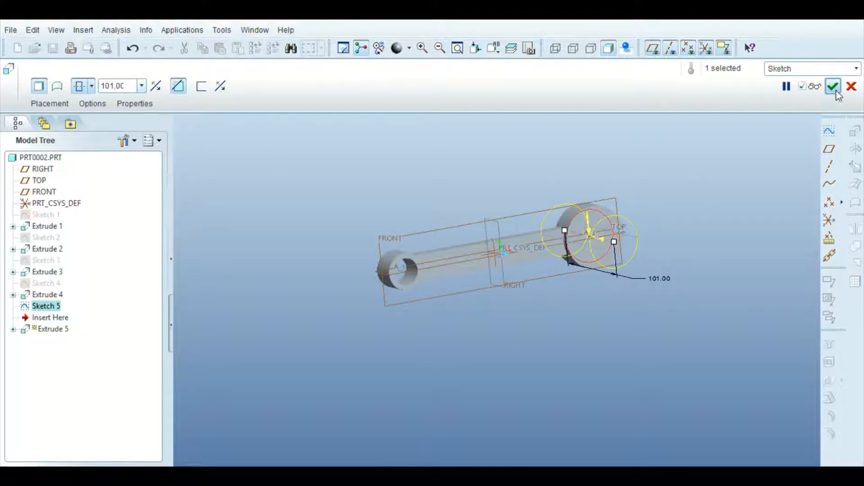
pyautogui.click(834, 87)
pyautogui.moveTo(703, 225)
pyautogui.mouseDown(button='middle')
pyautogui.moveTo(677, 228)
pyautogui.moveTo(696, 241)
pyautogui.moveTo(700, 216)
pyautogui.mouseUp(button='middle')
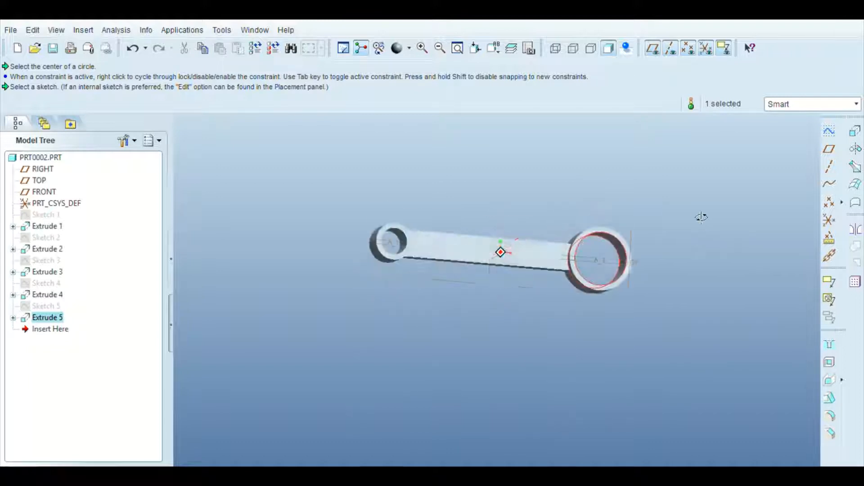
# - Start a sketch on the FRONT plane and add the bar's upper edge and the larger boss's outer circle as references
pyautogui.click(54, 193)
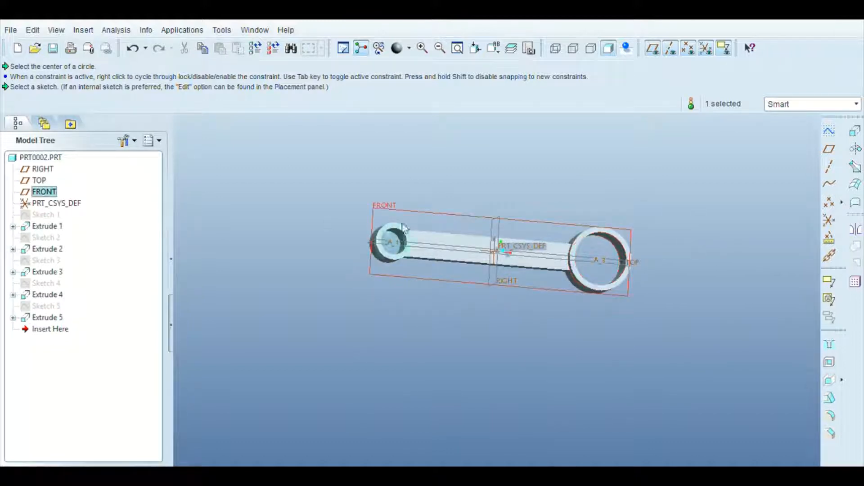
pyautogui.click(830, 136)
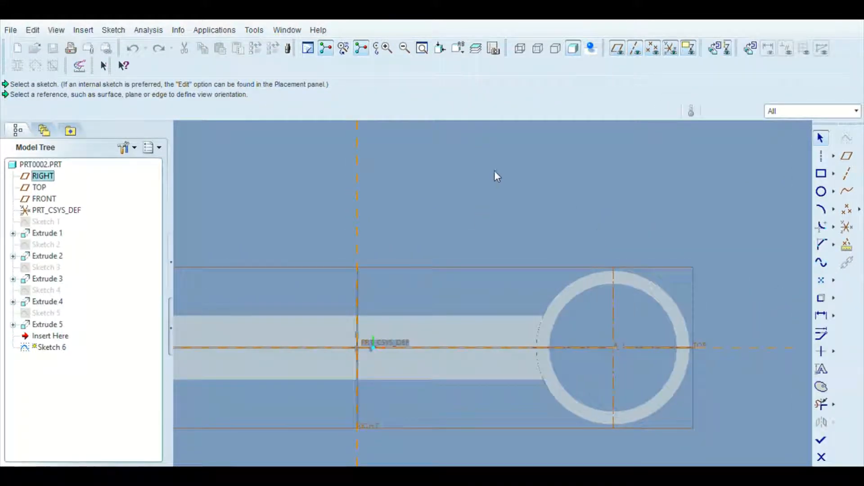
pyautogui.click(520, 315)
pyautogui.click(565, 285)
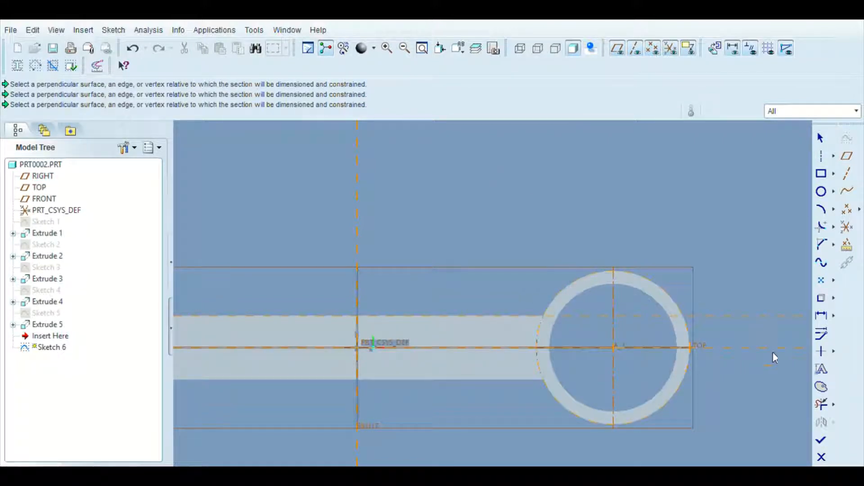
pyautogui.click(755, 312)
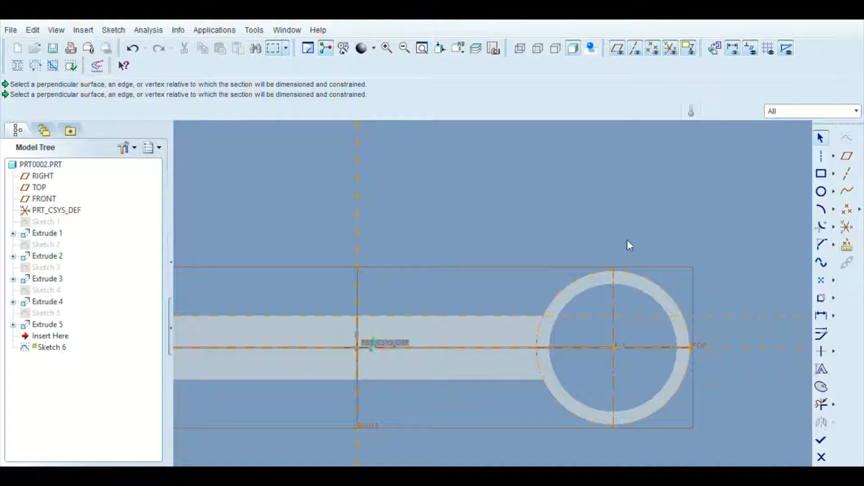
pyautogui.click(656, 264)
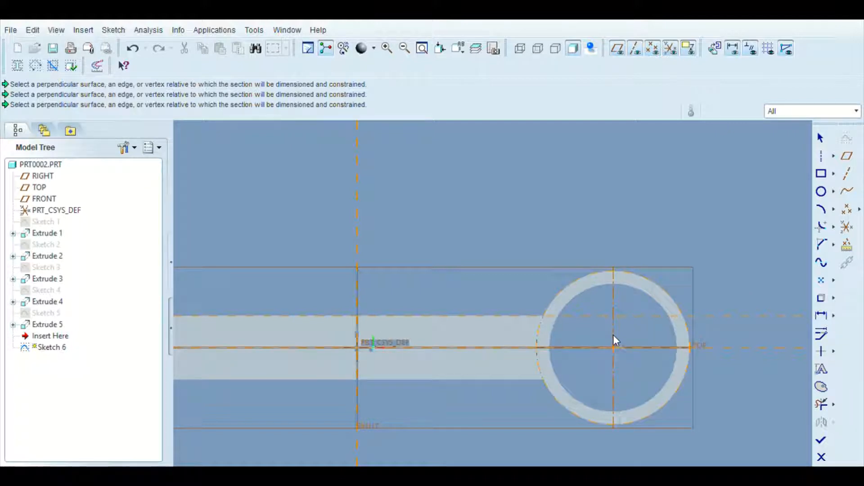
pyautogui.middleClick(787, 369)
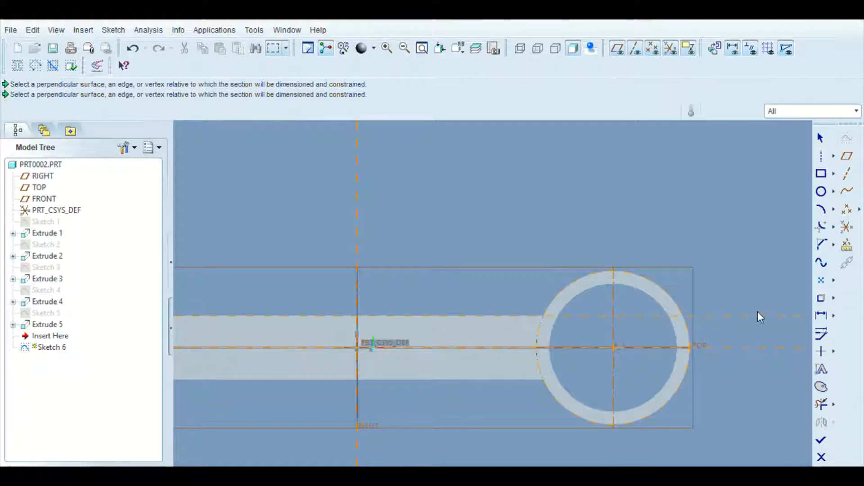
# - Draw a vertical line upward from the larger boss's centre and set its length to 45 mm
pyautogui.click(821, 156)
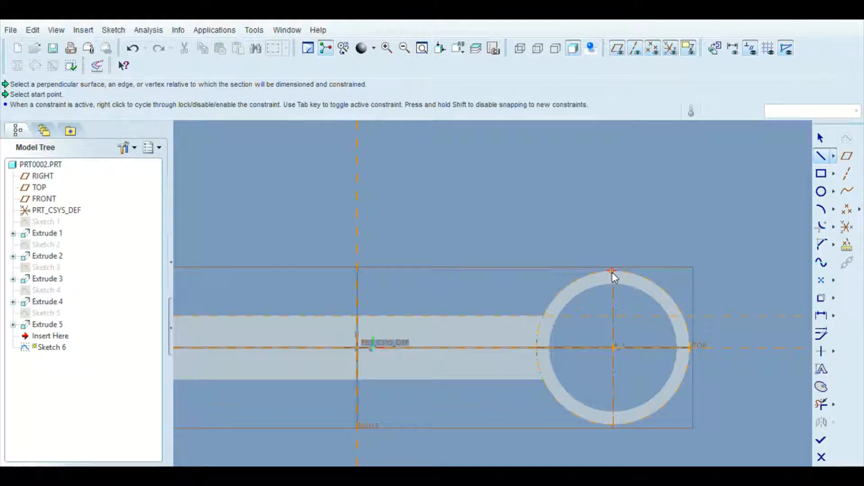
pyautogui.scroll(3, 612, 272)
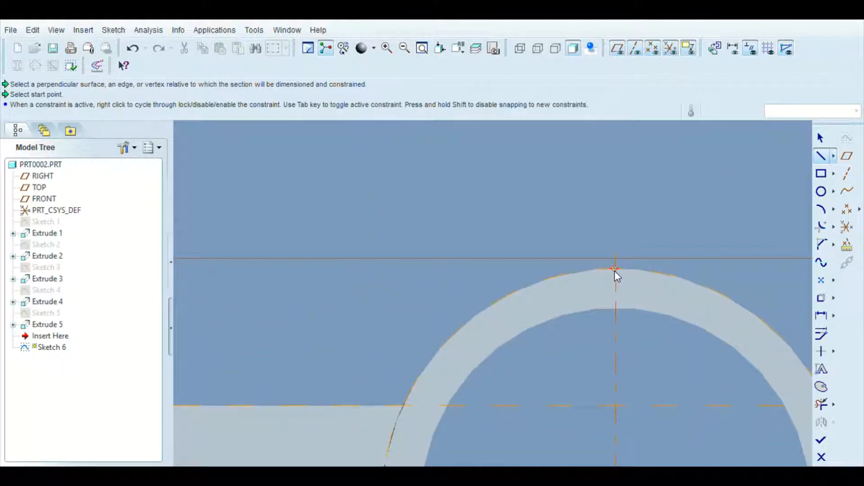
pyautogui.scroll(-3, 616, 271)
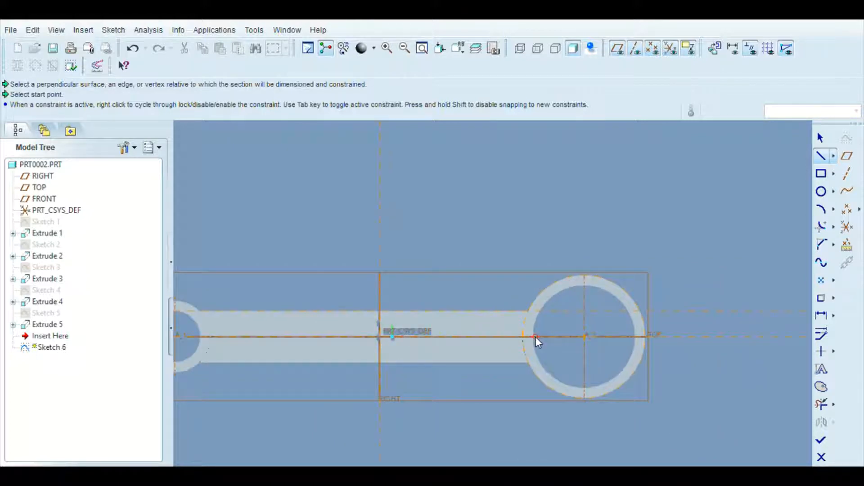
pyautogui.click(584, 336)
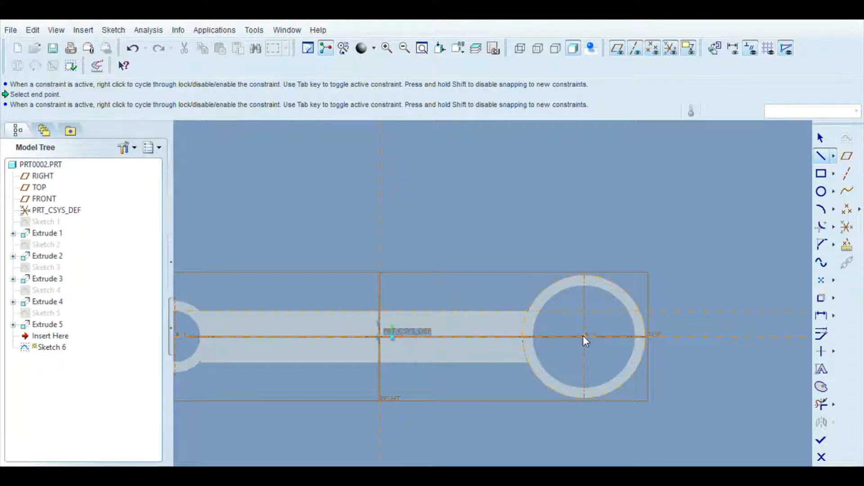
pyautogui.click(584, 212)
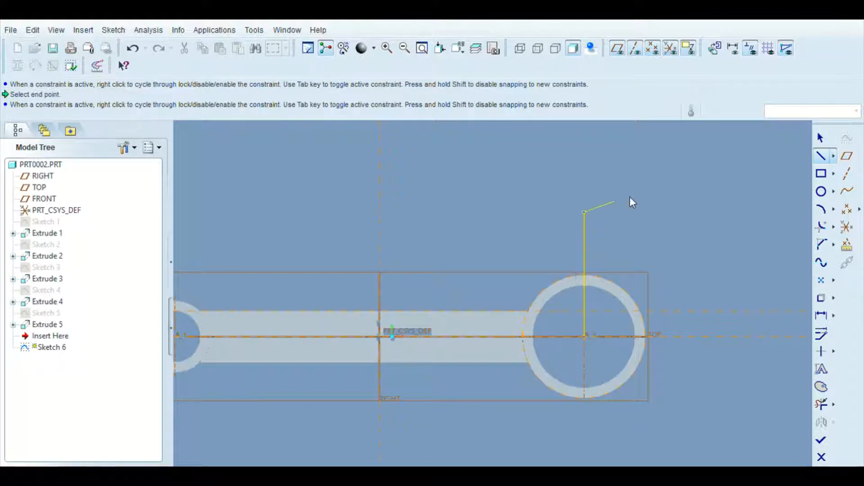
pyautogui.click(820, 137)
pyautogui.doubleClick(573, 290)
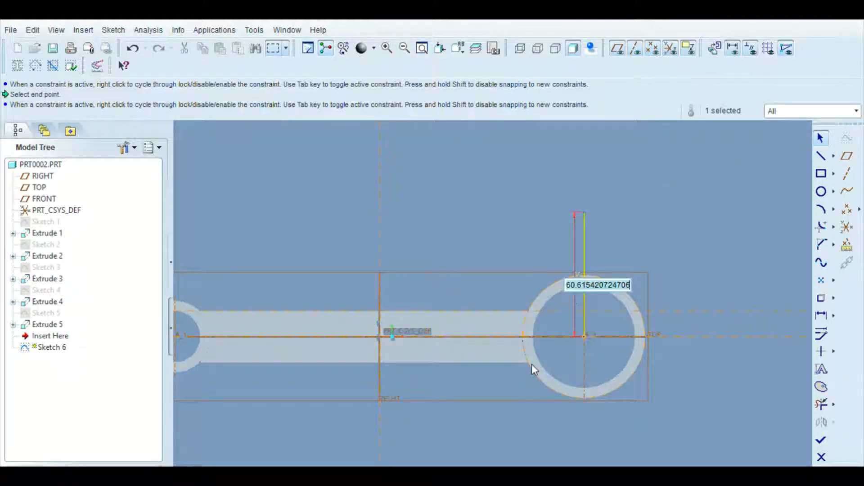
pyautogui.write('45')
pyautogui.press('Return')
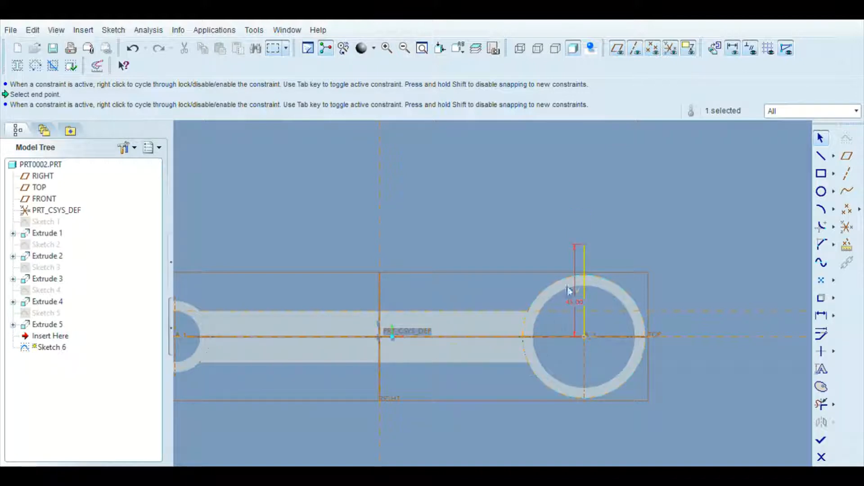
# - From the vertical line's upper end, draw a short horizontal line leftward followed by a short vertical line downward
pyautogui.click(821, 156)
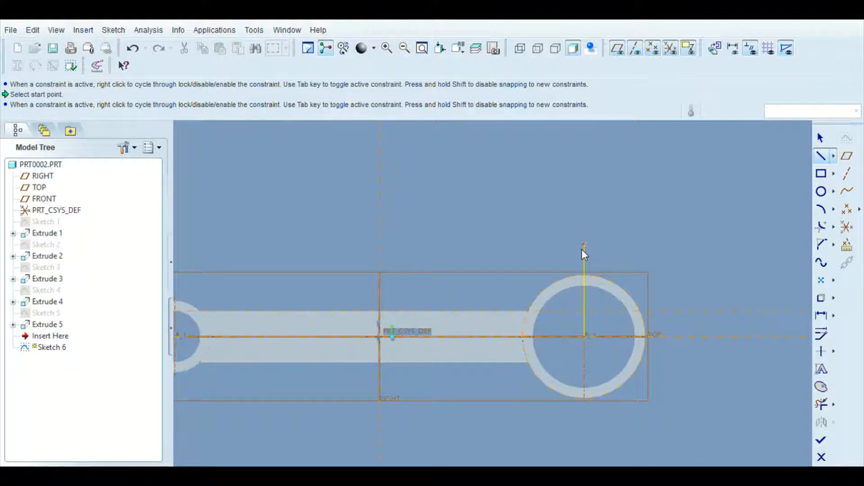
pyautogui.click(582, 248)
pyautogui.click(550, 245)
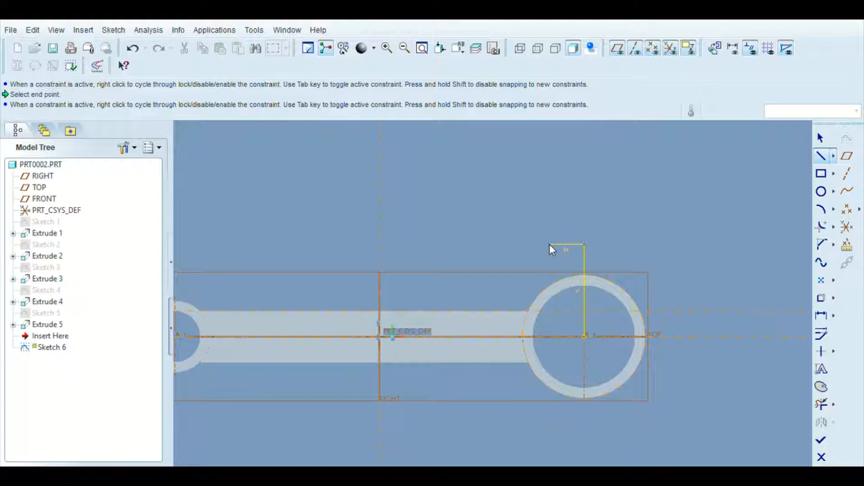
pyautogui.click(550, 269)
pyautogui.click(820, 138)
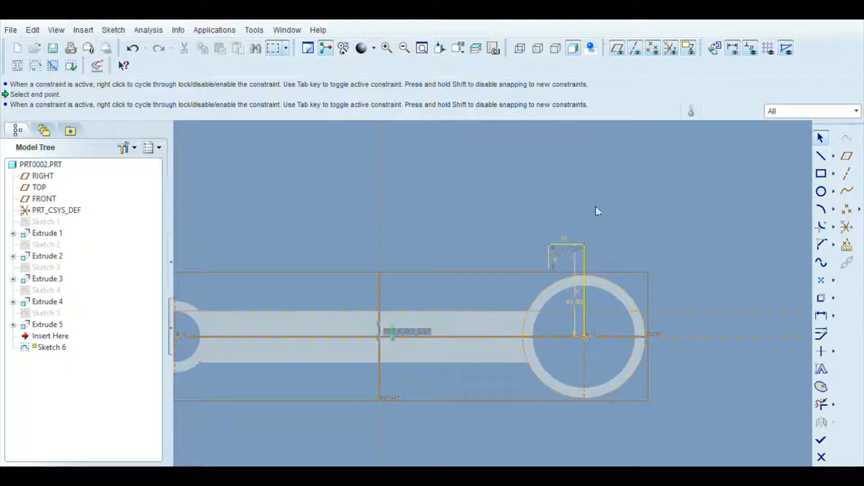
# - Set the lengths of the short horizontal line and the short vertical line to 15 mm each
pyautogui.click(567, 247)
pyautogui.doubleClick(567, 247)
pyautogui.write('15')
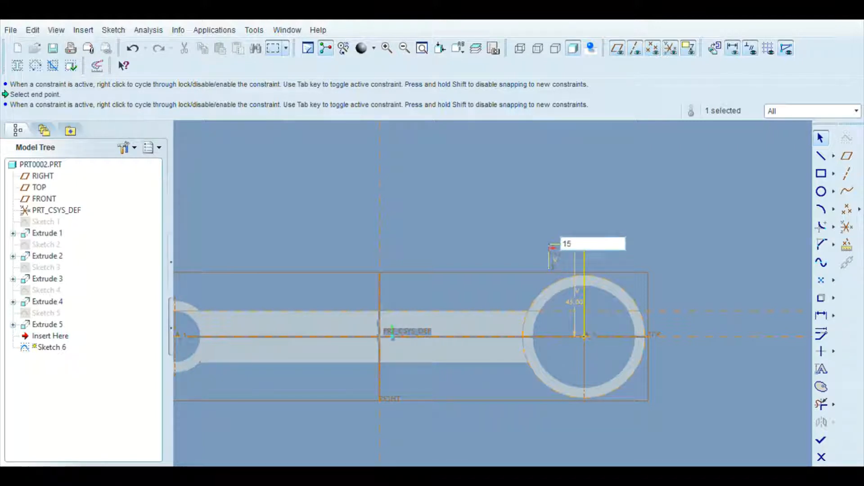
pyautogui.press('Escape')
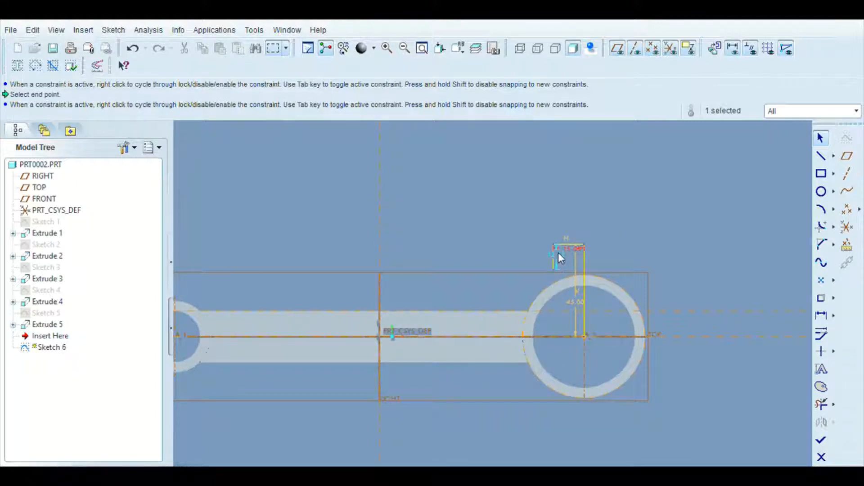
pyautogui.doubleClick(558, 252)
pyautogui.write('15')
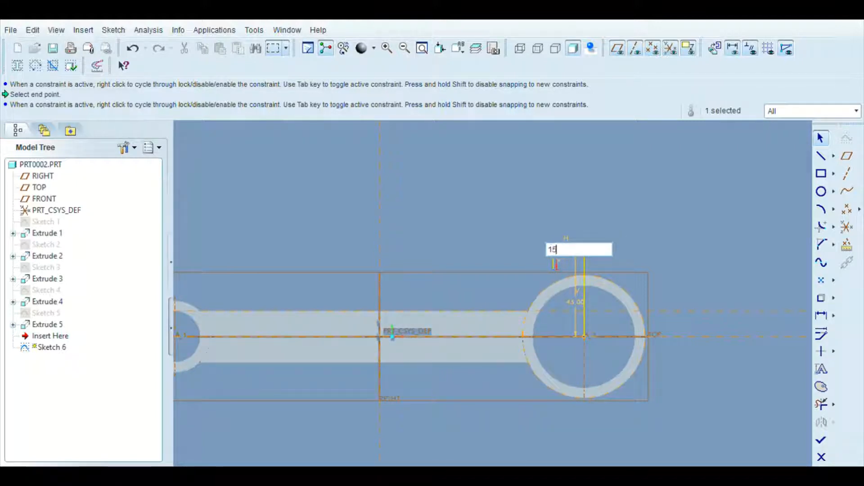
pyautogui.press('Return')
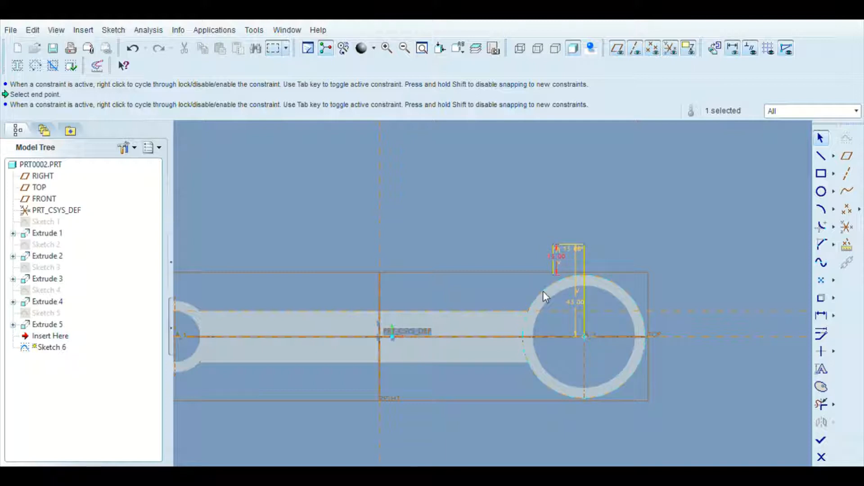
pyautogui.click(823, 158)
pyautogui.click(524, 275)
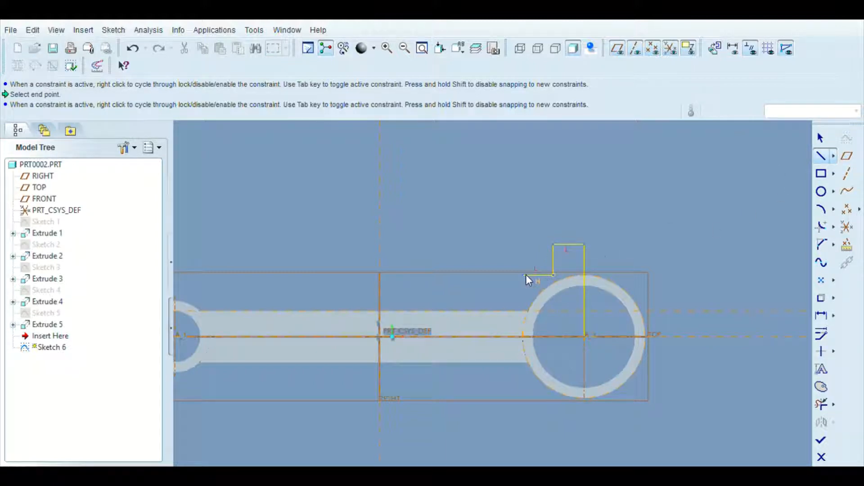
pyautogui.click(821, 137)
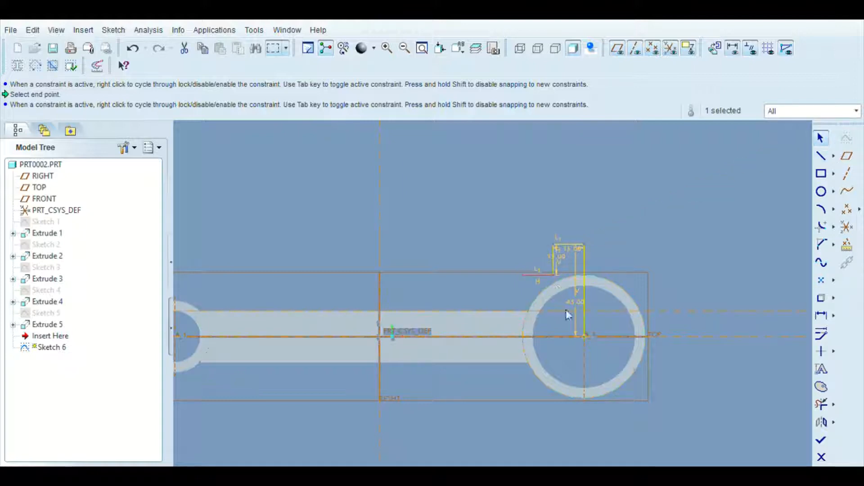
pyautogui.click(822, 316)
pyautogui.click(537, 276)
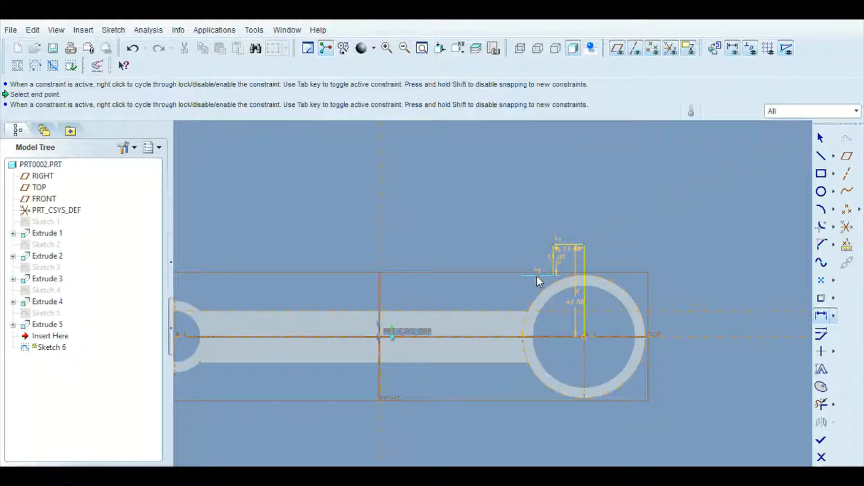
pyautogui.middleClick(509, 262)
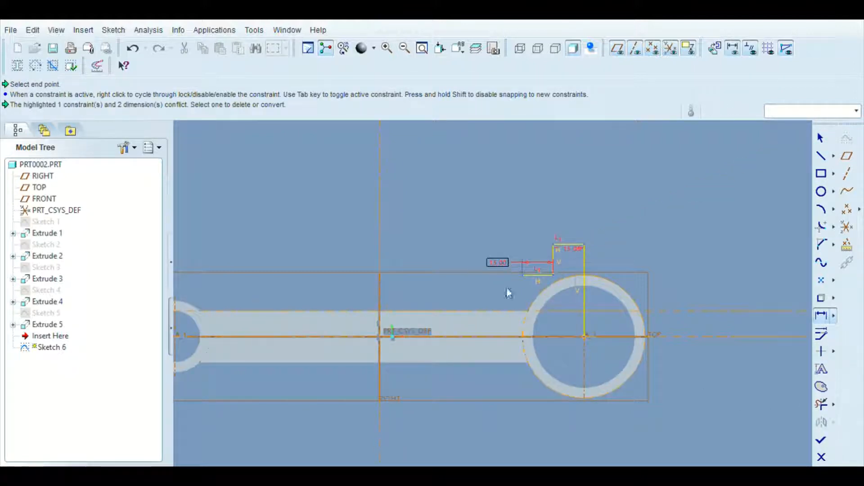
pyautogui.click(844, 135)
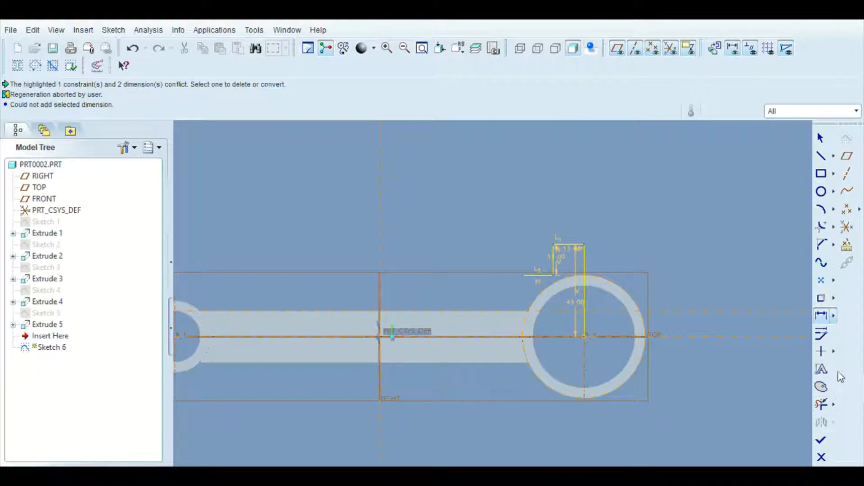
pyautogui.press('Escape')
pyautogui.click(821, 406)
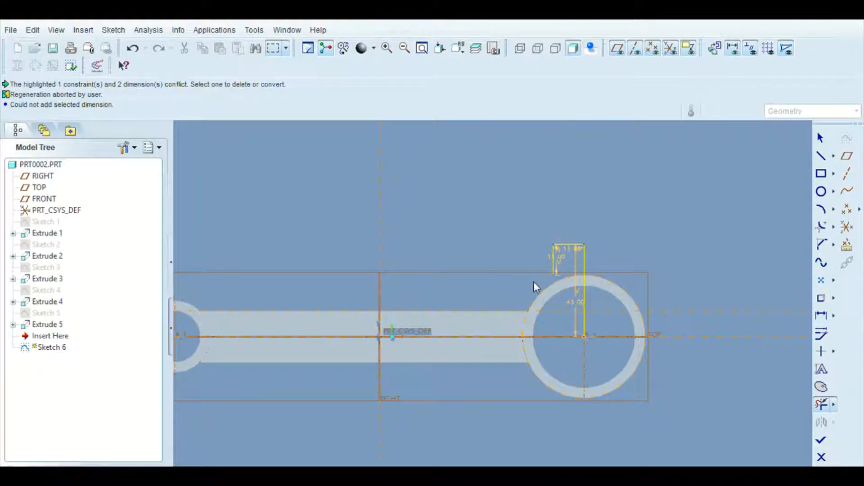
# - From the short vertical line's lower end, draw a horizontal line leftward and set its length to 7 mm
pyautogui.click(821, 156)
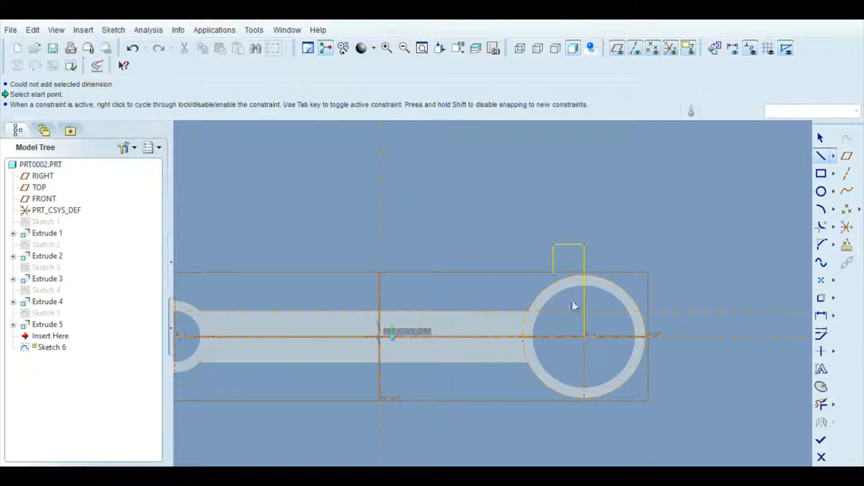
pyautogui.click(553, 274)
pyautogui.click(457, 275)
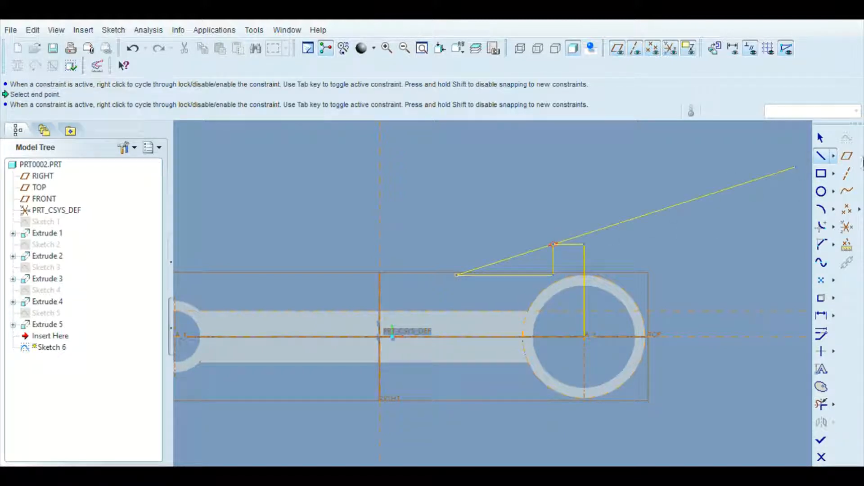
pyautogui.click(820, 138)
pyautogui.doubleClick(516, 283)
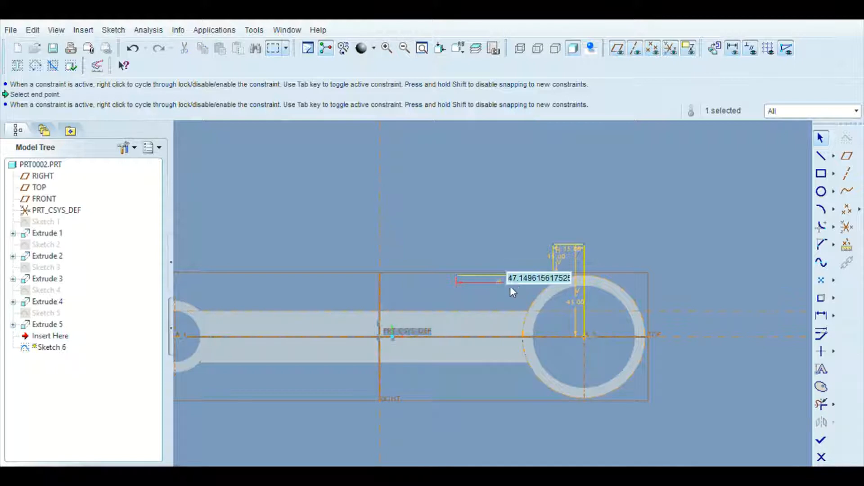
pyautogui.write('7')
pyautogui.press('Return')
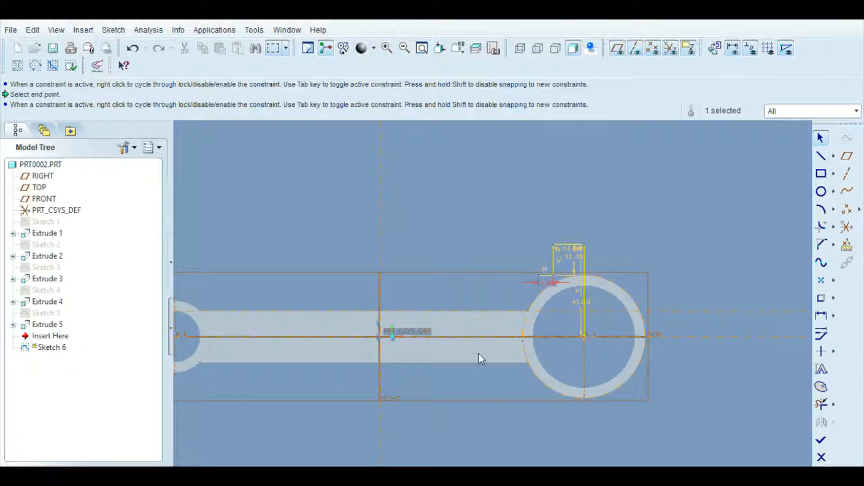
# - Draw a horizontal line leftward from the larger boss's centre and set its length to 60 mm
pyautogui.scroll(-2, 537, 270)
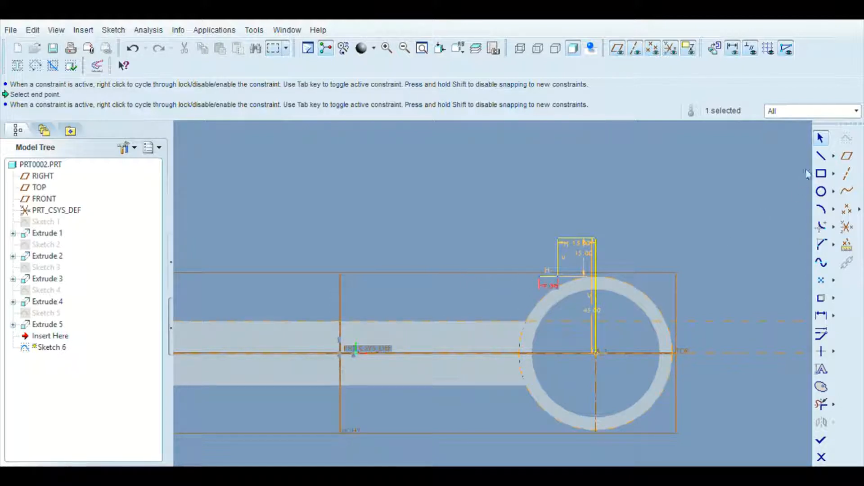
pyautogui.click(821, 156)
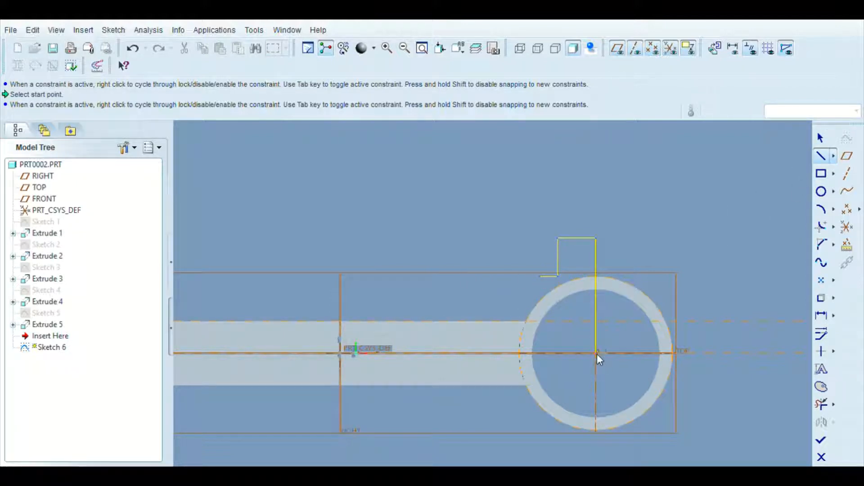
pyautogui.click(597, 354)
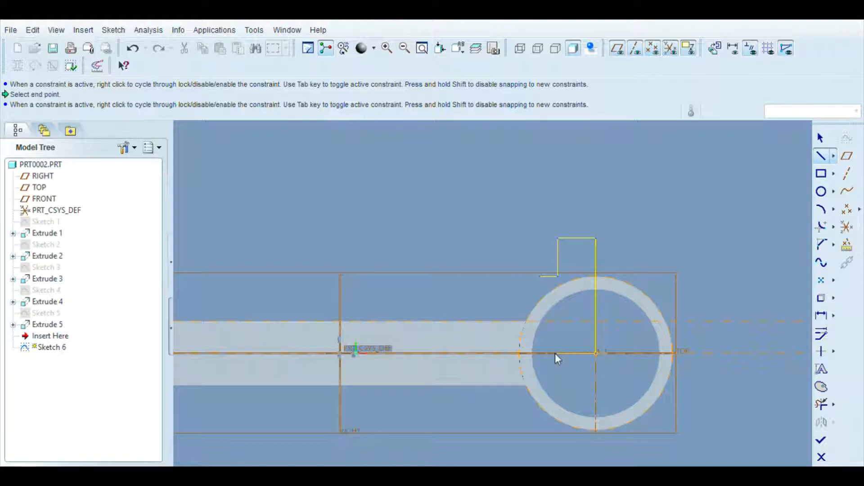
pyautogui.click(466, 353)
pyautogui.click(820, 138)
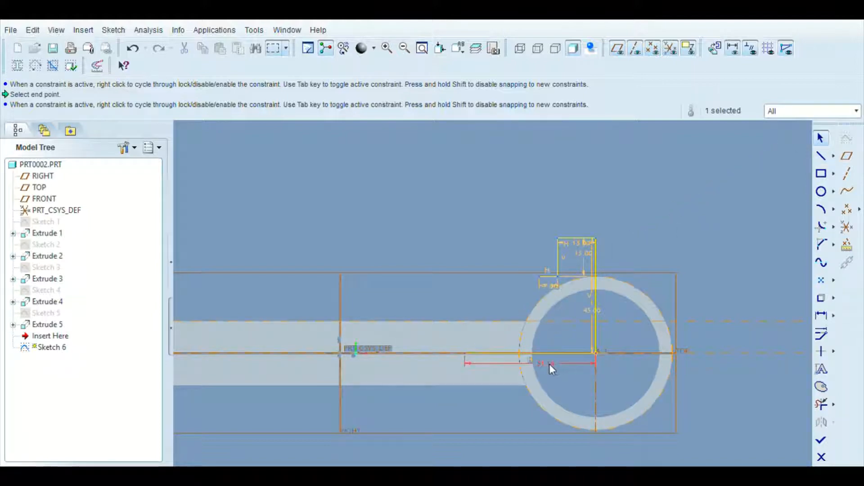
pyautogui.doubleClick(550, 363)
pyautogui.write('80')
pyautogui.press('Return')
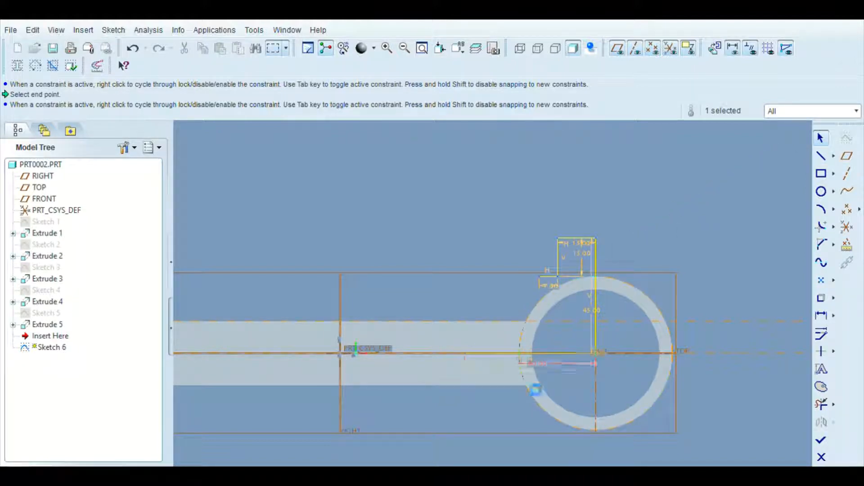
# - Draw a line from the 60 mm line's end up to the bar's upper edge and along it to the boss, deleting the vertical and centre lines
pyautogui.click(821, 156)
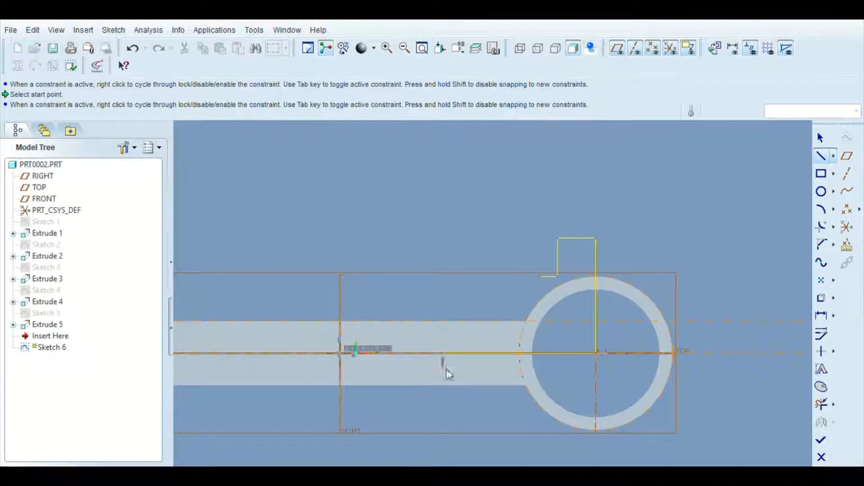
pyautogui.click(442, 354)
pyautogui.click(443, 322)
pyautogui.click(527, 321)
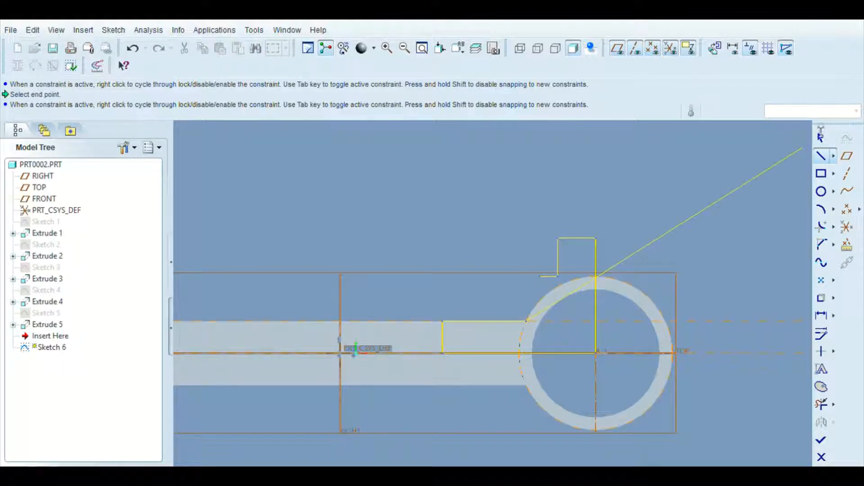
pyautogui.click(820, 138)
pyautogui.click(821, 404)
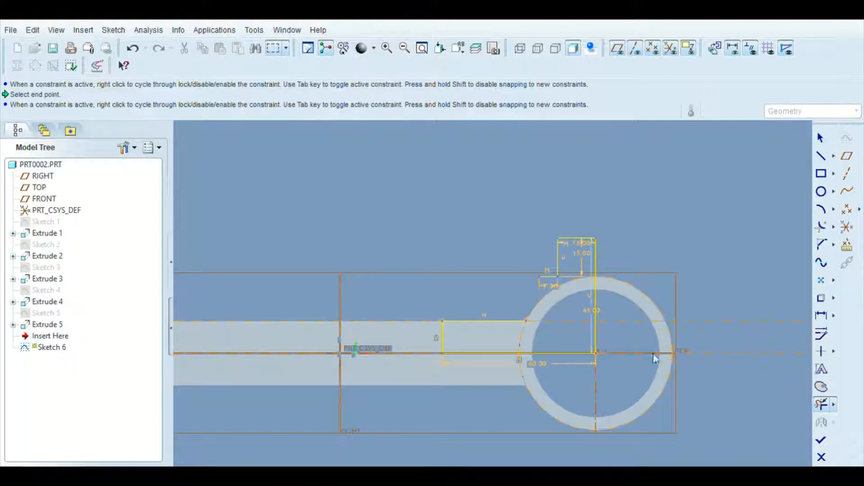
pyautogui.moveTo(578, 346)
pyautogui.mouseDown()
pyautogui.moveTo(548, 363)
pyautogui.moveTo(424, 342)
pyautogui.mouseUp()
# - Draw a vertical line up from the bar-edge line's left end and a horizontal line joining it to the 7 mm line
pyautogui.click(820, 156)
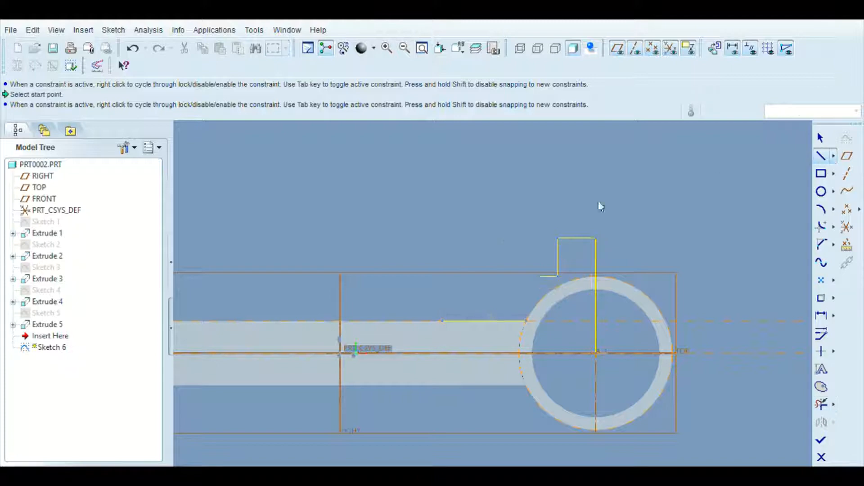
pyautogui.click(443, 321)
pyautogui.click(444, 278)
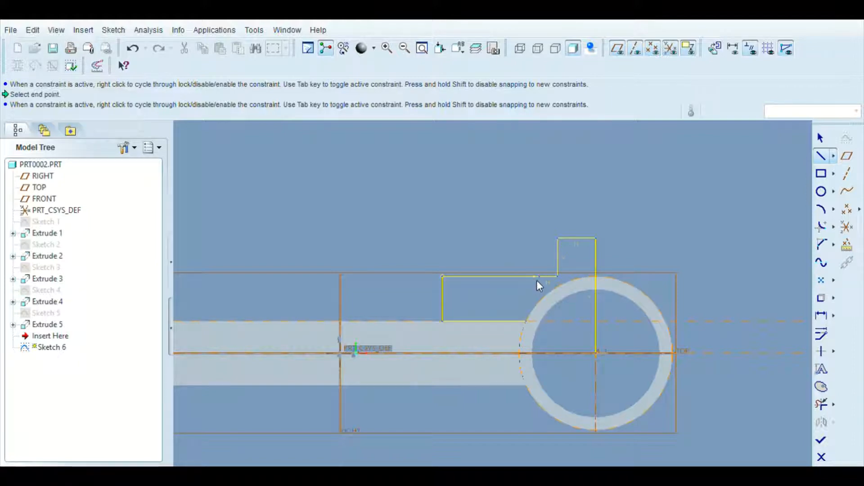
pyautogui.click(537, 279)
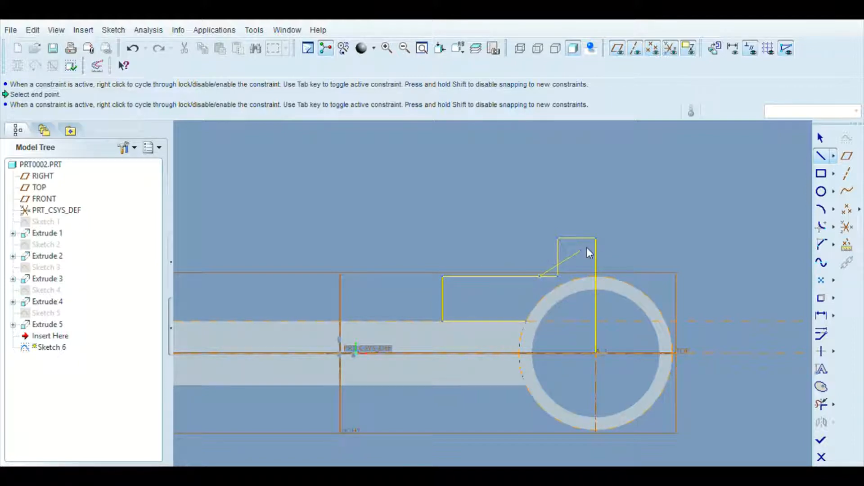
pyautogui.click(821, 140)
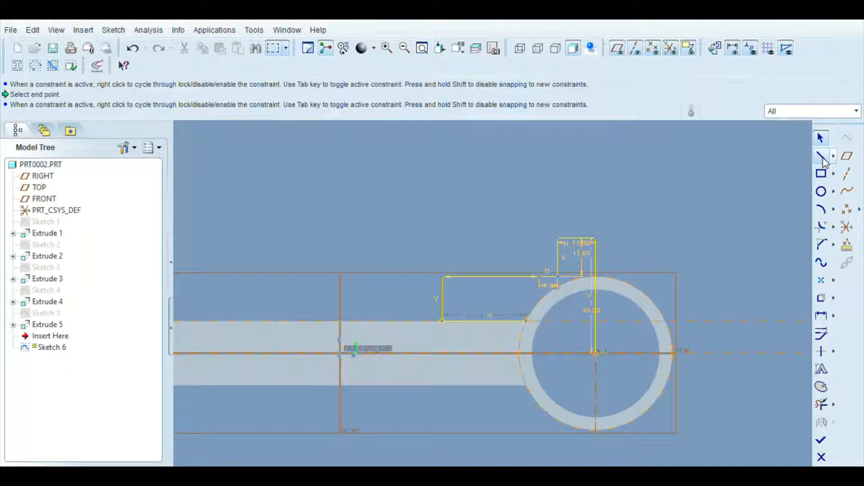
# - Close the stepped profile with a horizontal line to the vertical centre line, trim the excess below it, and finish the sketch
pyautogui.click(823, 159)
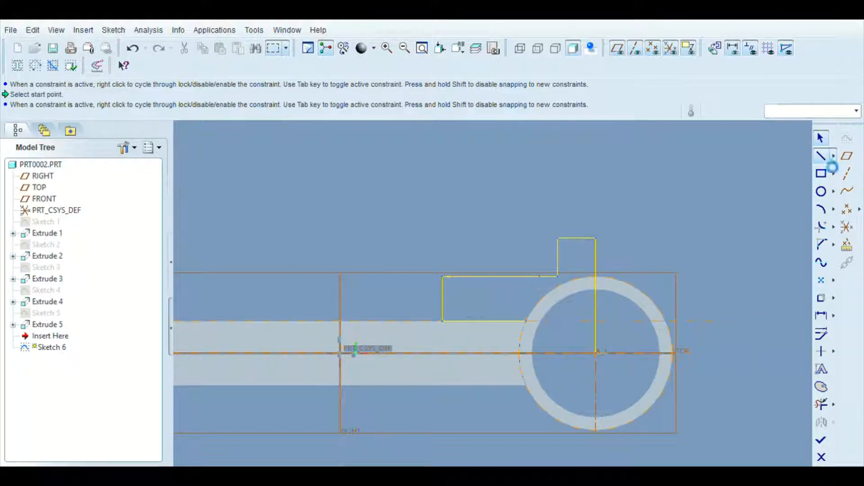
pyautogui.click(527, 321)
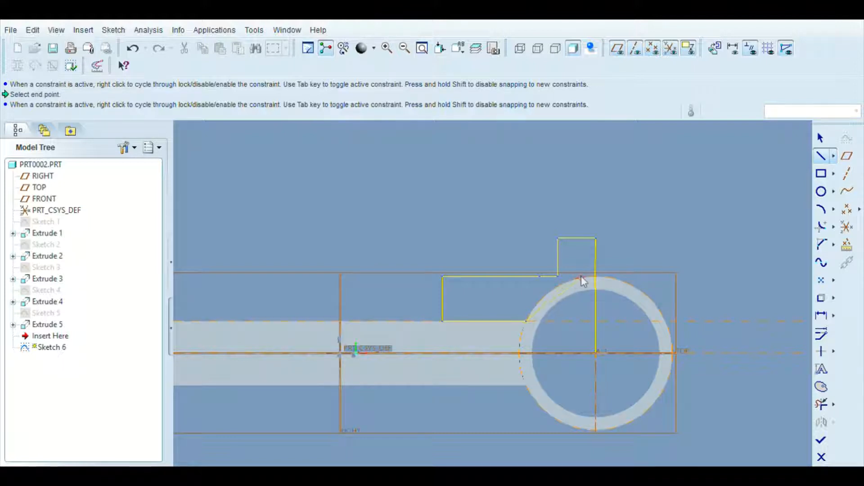
pyautogui.click(593, 320)
pyautogui.click(820, 137)
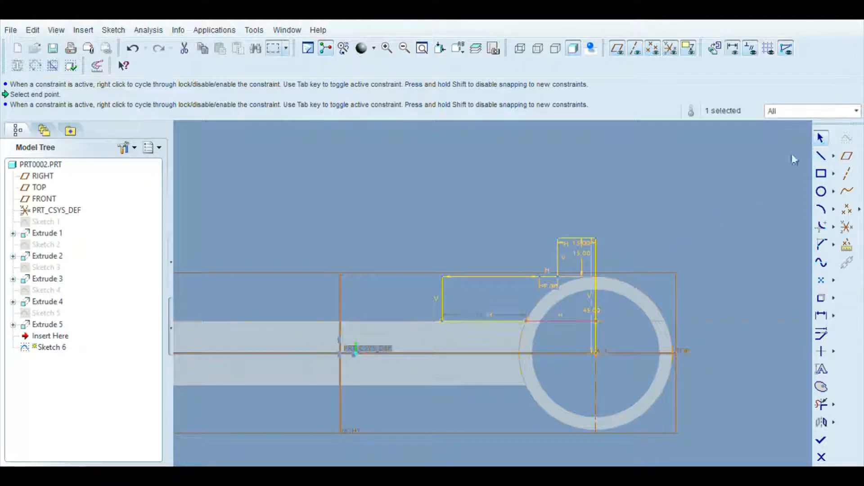
pyautogui.click(821, 405)
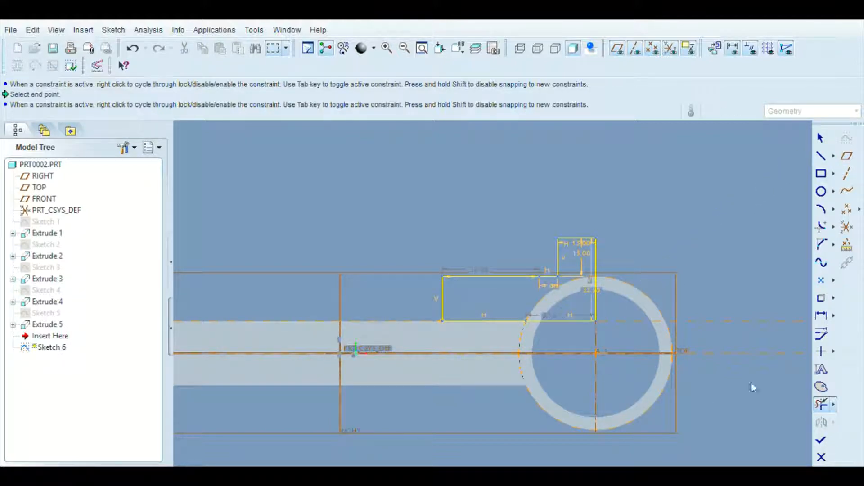
pyautogui.click(821, 440)
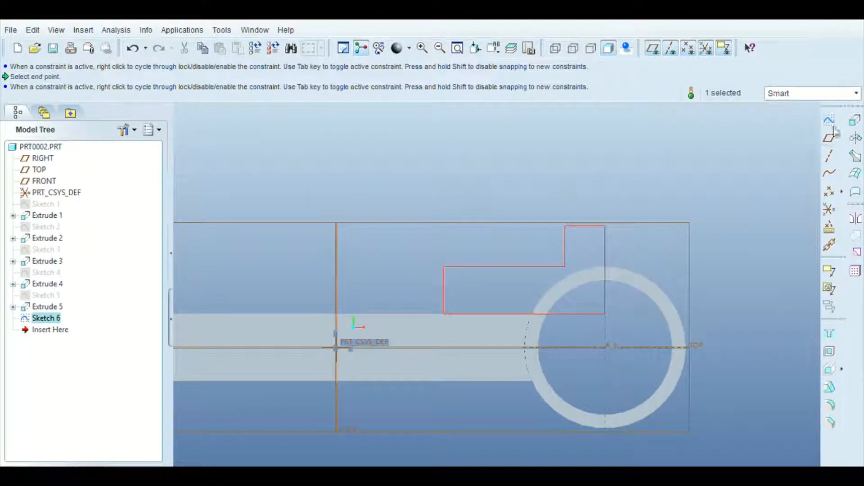
# - Extrude the stepped profile 12 mm symmetrically about the sketch plane
pyautogui.click(855, 120)
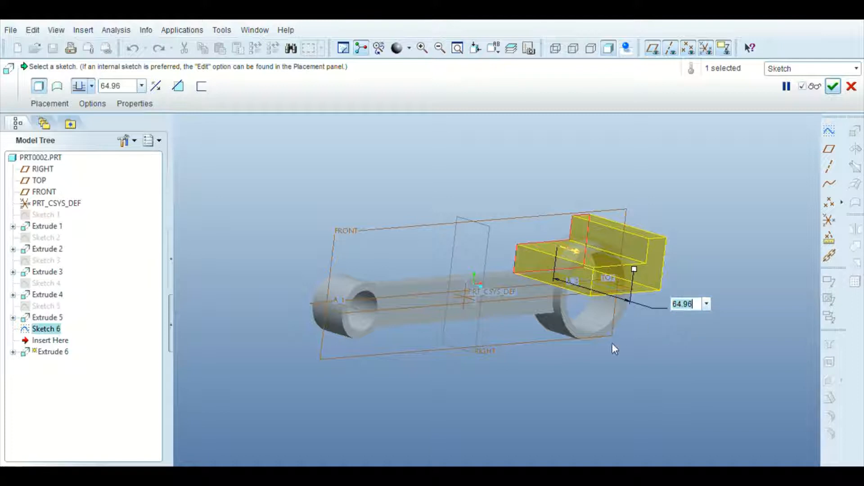
pyautogui.write('12')
pyautogui.press('Return')
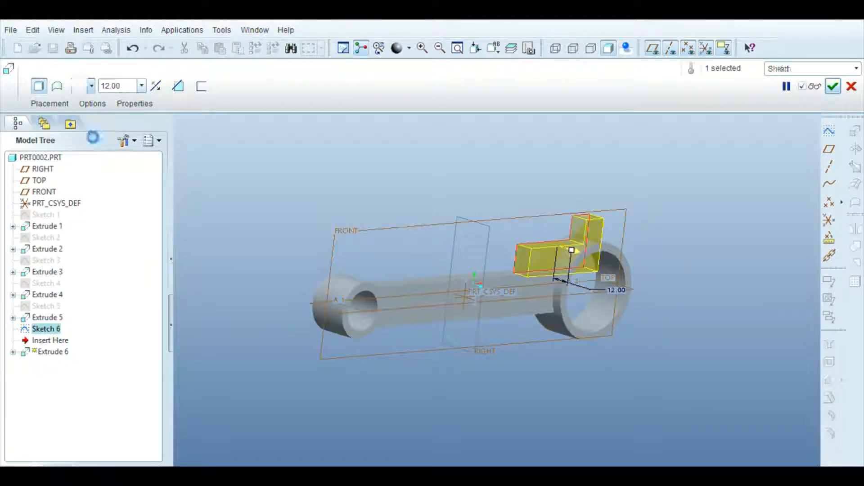
pyautogui.moveTo(669, 222); pyautogui.dragTo(639, 211, button='middle')
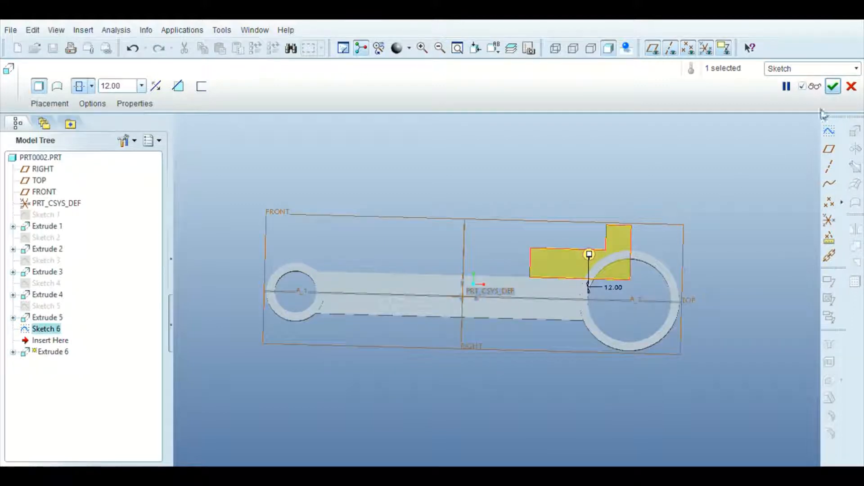
pyautogui.click(833, 86)
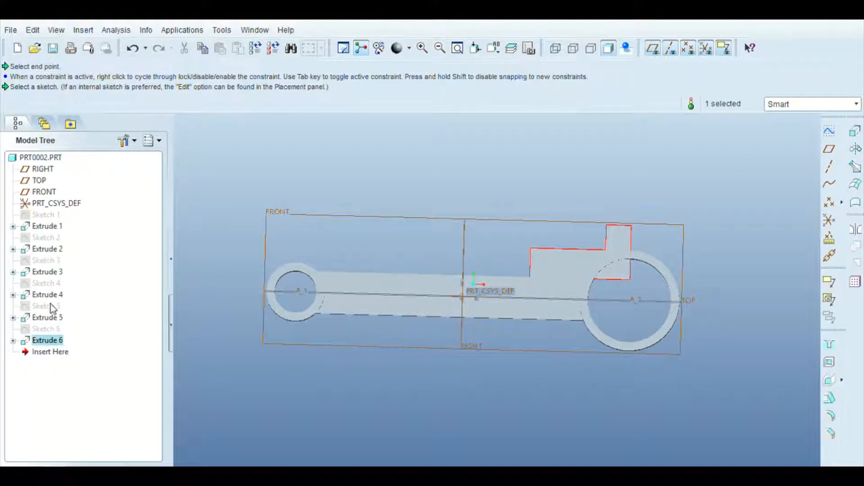
# - Open the sketch of the larger boss's bore circle (Sketch 5) for redefinition
pyautogui.click(52, 307)
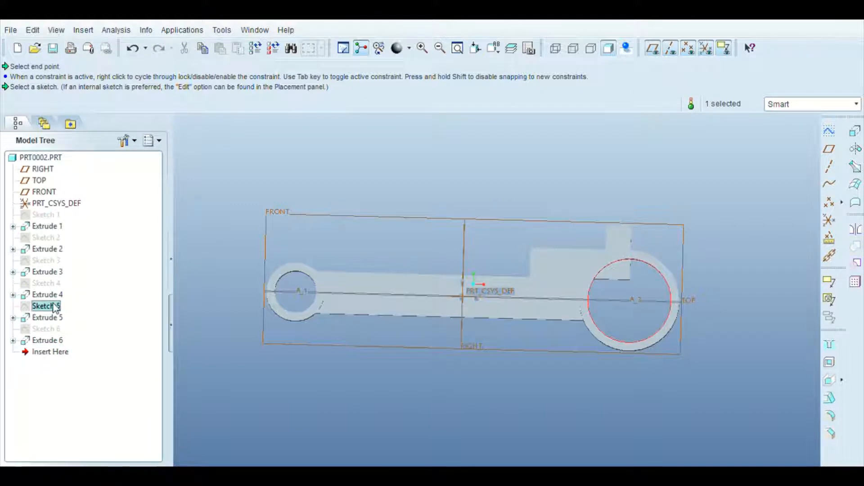
pyautogui.click(49, 285)
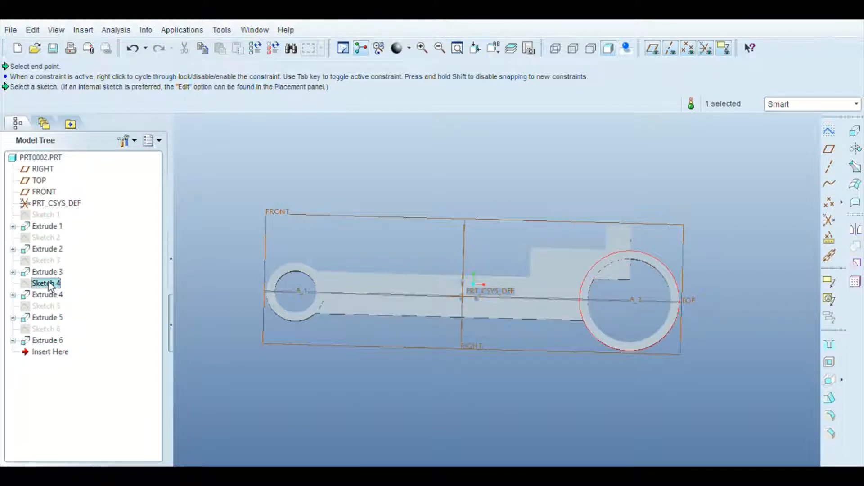
pyautogui.click(55, 307)
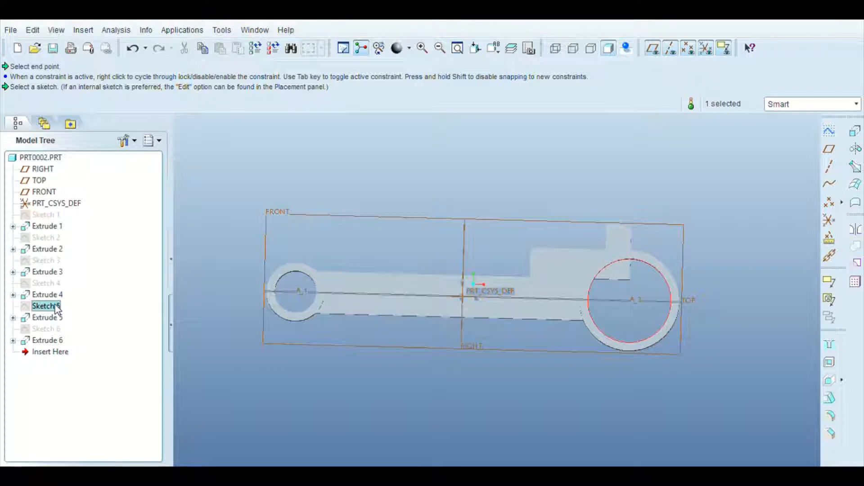
pyautogui.rightClick(55, 306)
pyautogui.click(101, 178)
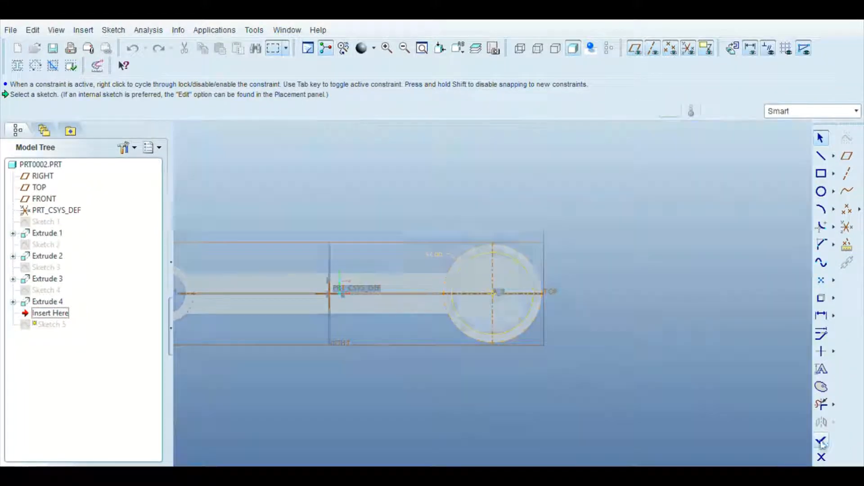
# - Finish redefining the larger boss's bore sketch and try to reroute the sketch reference of its cut (Extrude 5)
pyautogui.click(820, 442)
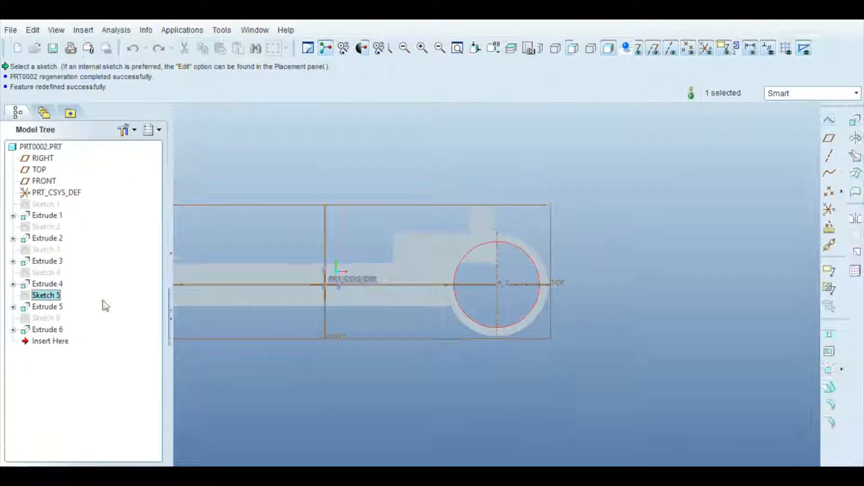
pyautogui.click(47, 307)
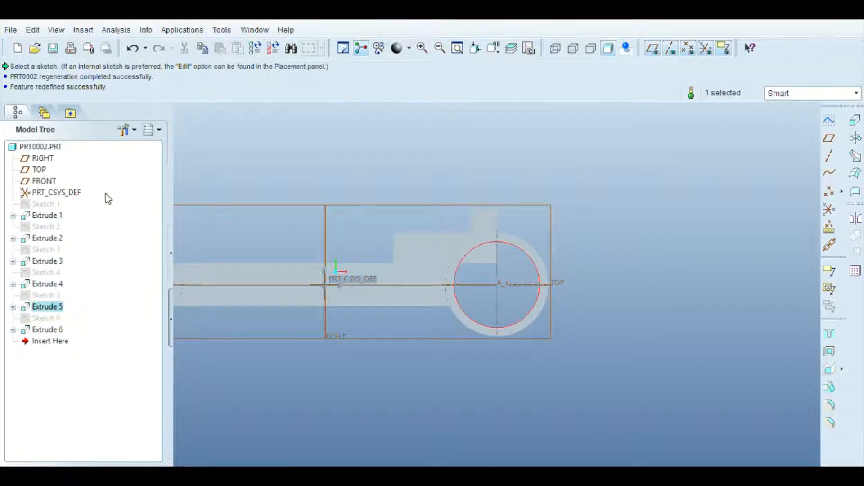
pyautogui.click(471, 271)
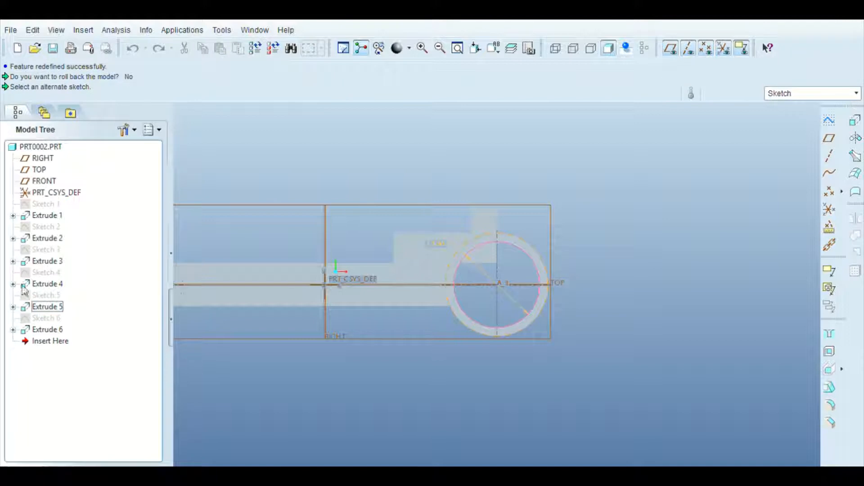
pyautogui.click(802, 366)
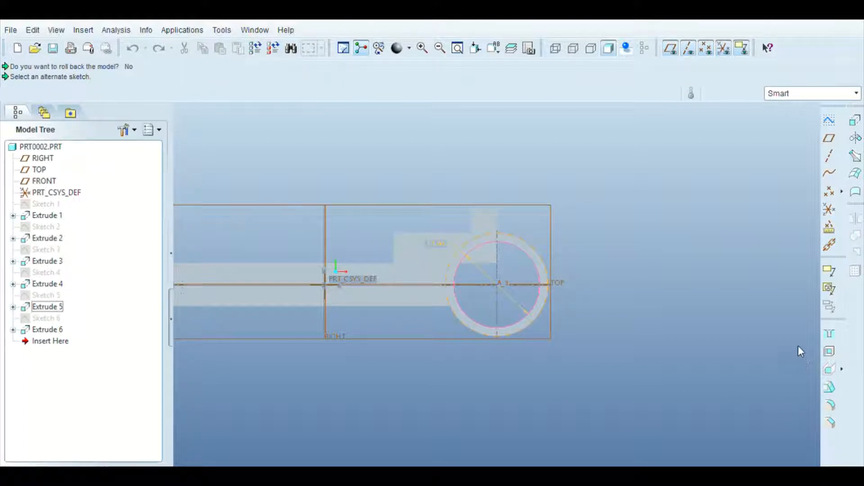
pyautogui.click(780, 244)
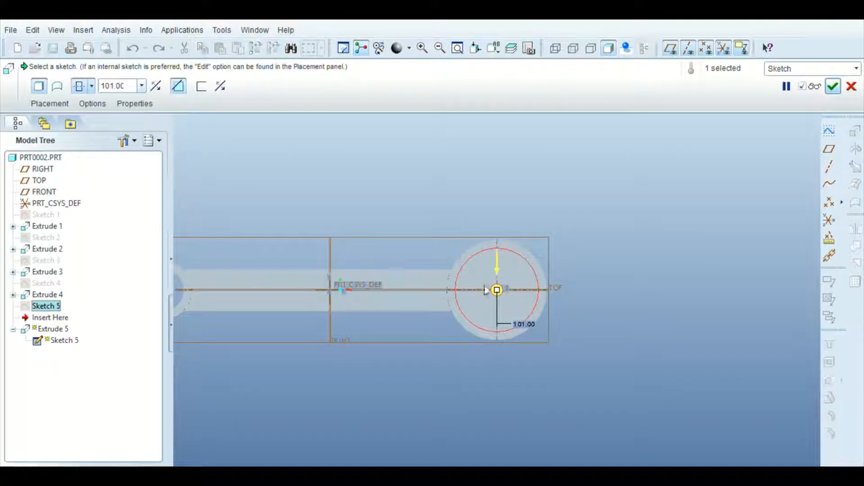
# - Redefine the larger boss's bore (Extrude 5) as a symmetric 101 mm extruded cut that removes material
pyautogui.moveTo(610, 272)
pyautogui.mouseDown(button='middle')
pyautogui.moveTo(646, 267)
pyautogui.moveTo(651, 282)
pyautogui.moveTo(635, 281)
pyautogui.mouseUp(button='middle')
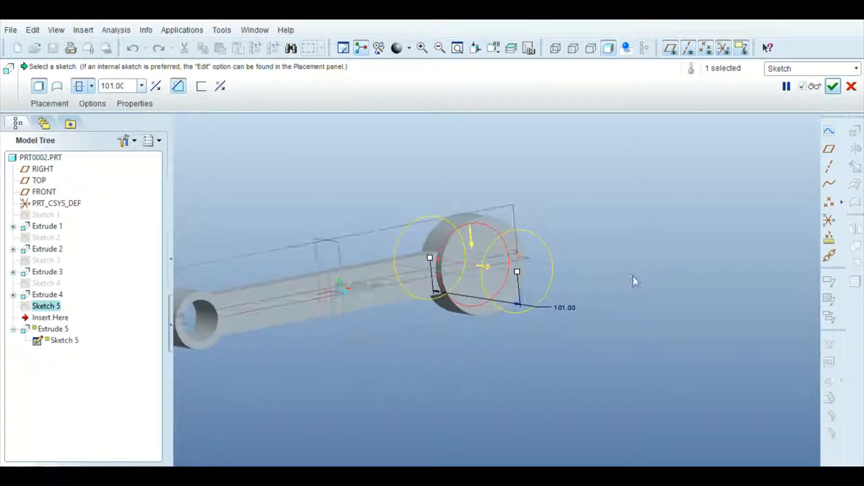
pyautogui.click(175, 88)
pyautogui.click(179, 88)
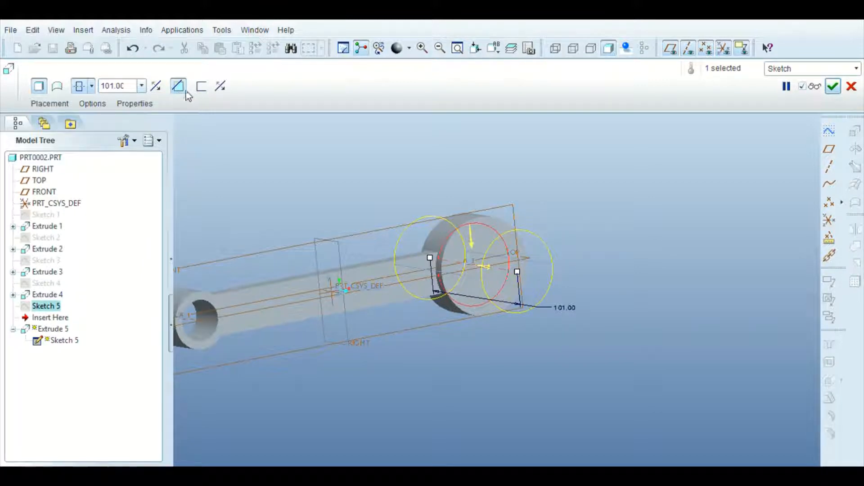
pyautogui.click(834, 86)
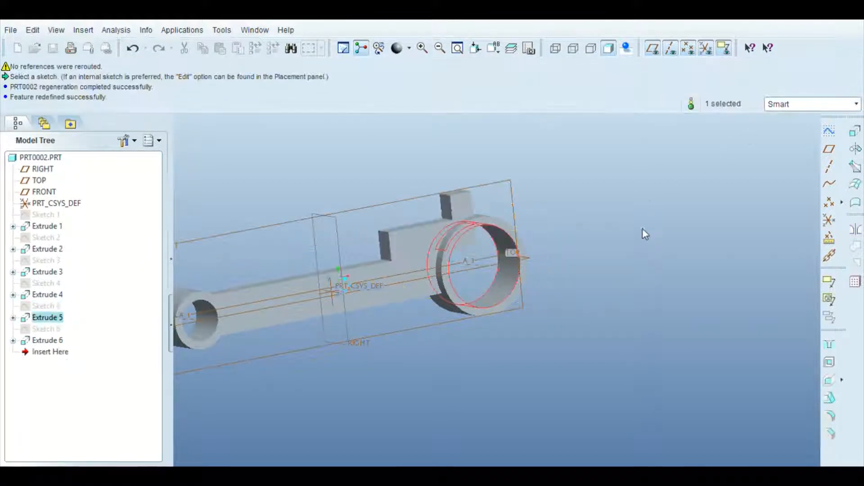
pyautogui.moveTo(642, 233); pyautogui.dragTo(623, 251, button='middle')
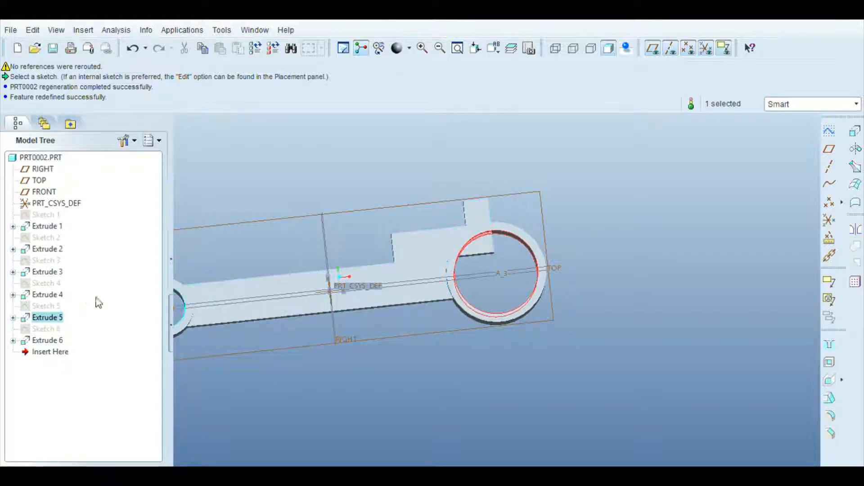
# - Delete the larger boss's bore sketch (Sketch 5) together with its dependent cut
pyautogui.click(52, 307)
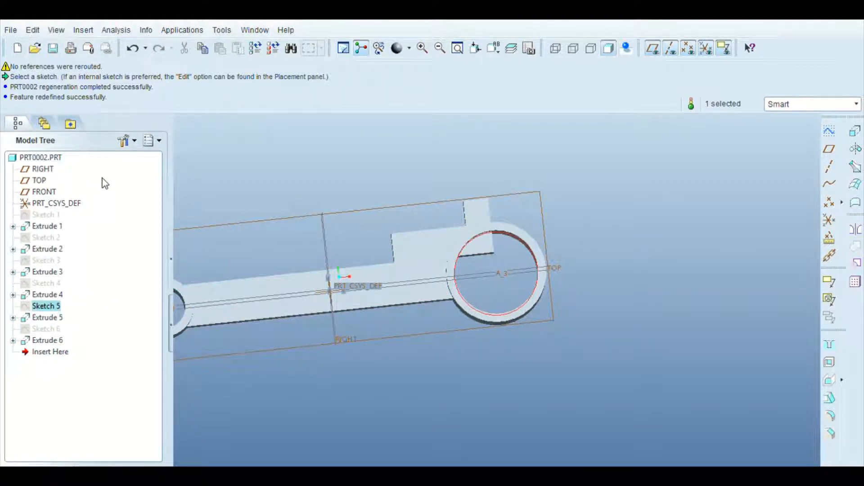
pyautogui.press('Delete')
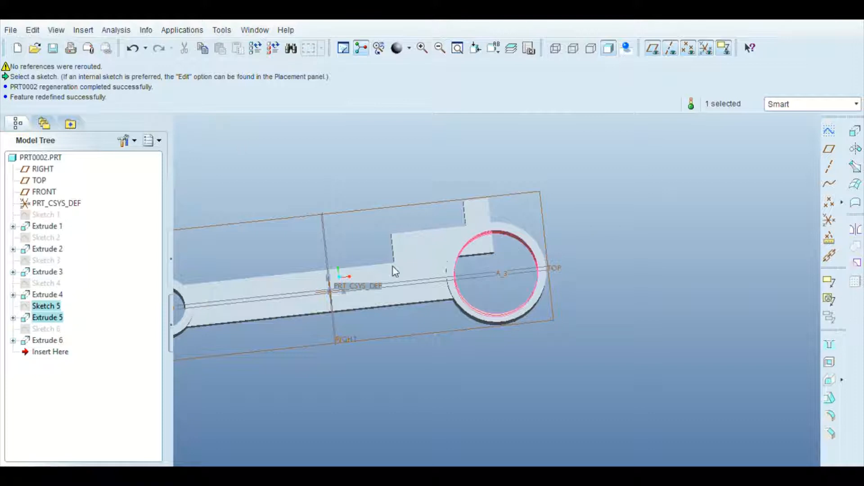
# - Sketch a circle about 49.5 mm in diameter on the FRONT plane, centred on the larger boss, with the boss's outer edge as reference
pyautogui.click(45, 193)
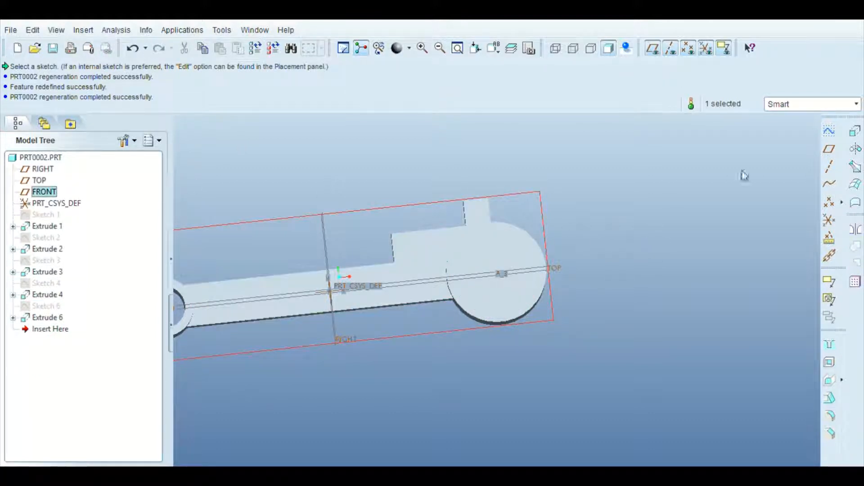
pyautogui.click(829, 131)
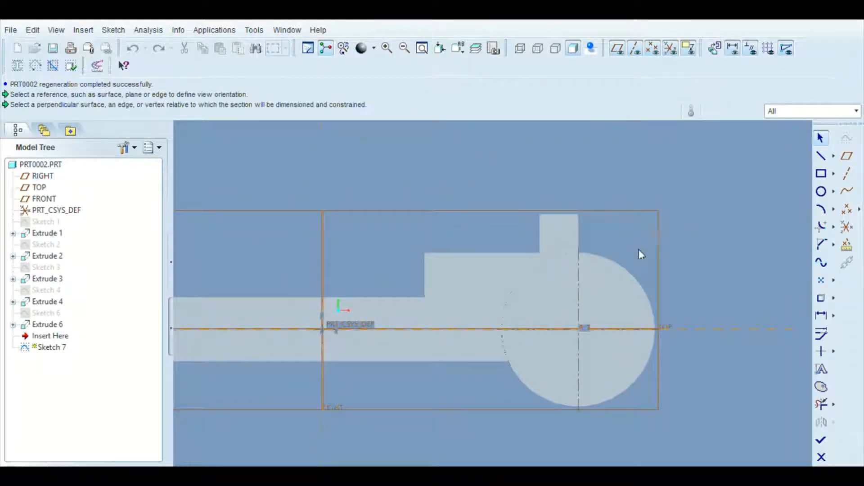
pyautogui.click(625, 269)
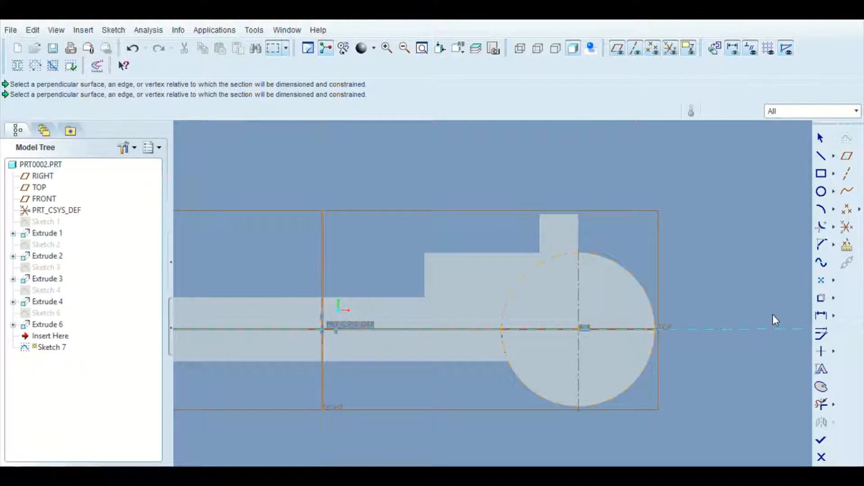
pyautogui.click(821, 192)
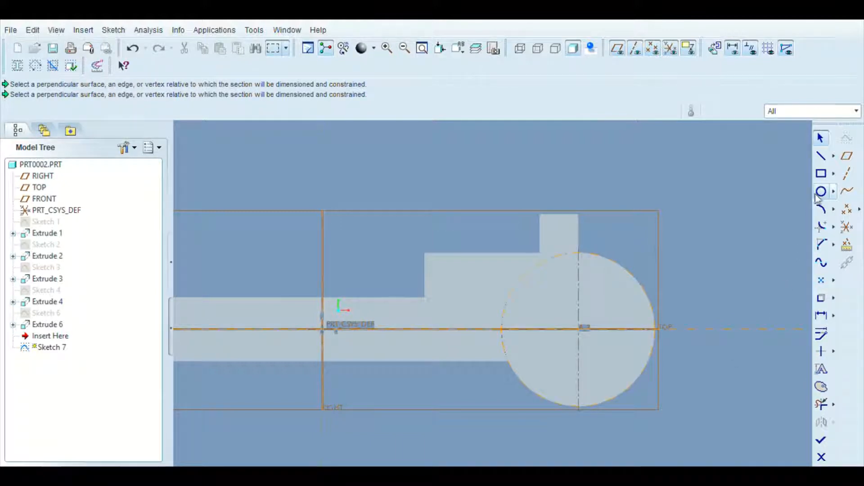
pyautogui.click(578, 329)
pyautogui.click(619, 280)
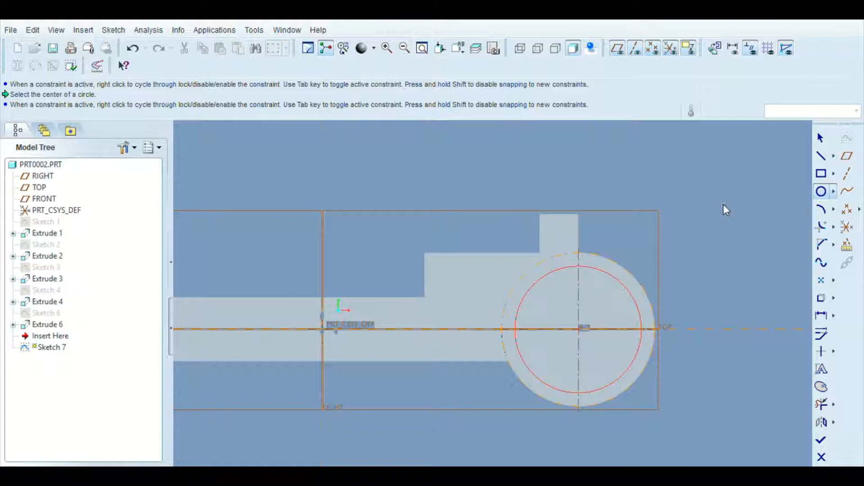
# - Set the bore circle's diameter to 50 mm and finish the sketch
pyautogui.click(822, 138)
pyautogui.doubleClick(497, 271)
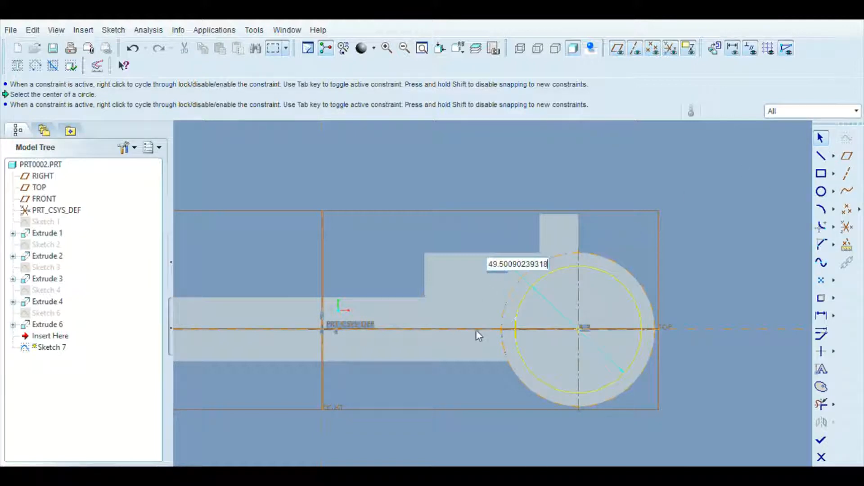
pyautogui.press('BackSpace')
pyautogui.press('BackSpace')
pyautogui.press('BackSpace')
pyautogui.press('BackSpace')
pyautogui.press('BackSpace')
pyautogui.press('BackSpace')
pyautogui.press('BackSpace')
pyautogui.press('BackSpace')
pyautogui.press('BackSpace')
pyautogui.write('50')
pyautogui.press('Return')
pyautogui.click(821, 440)
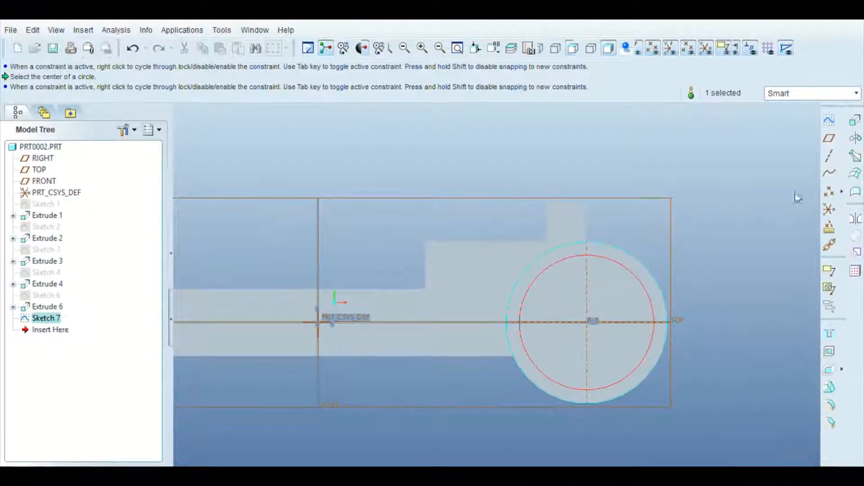
# - Extrude the 50 mm circle as an 89 mm cut, symmetric about the sketch plane, to bore the larger boss
pyautogui.click(856, 122)
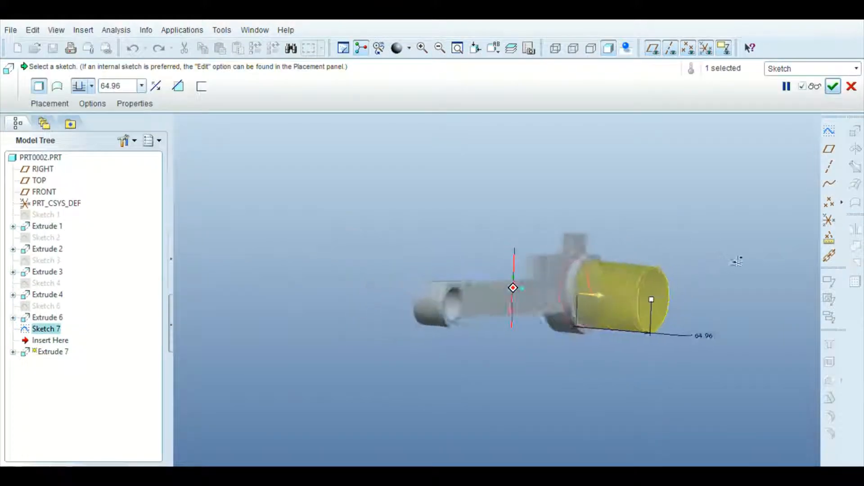
pyautogui.moveTo(620, 295); pyautogui.dragTo(649, 297)
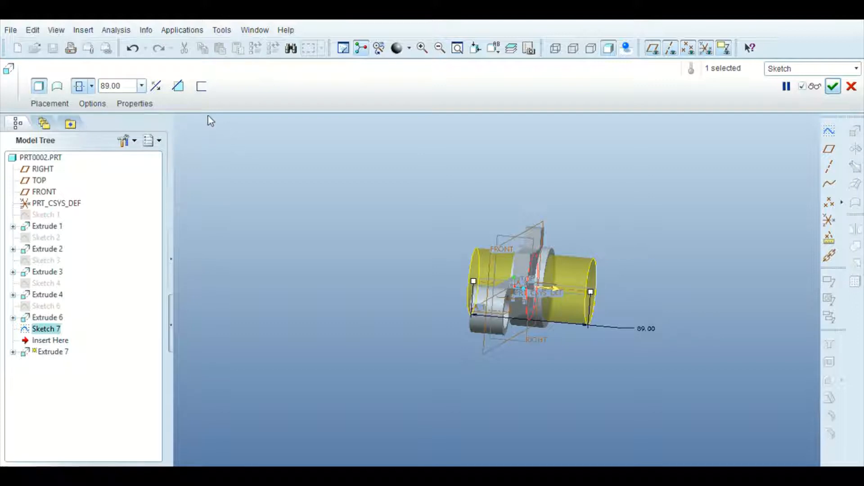
pyautogui.click(835, 92)
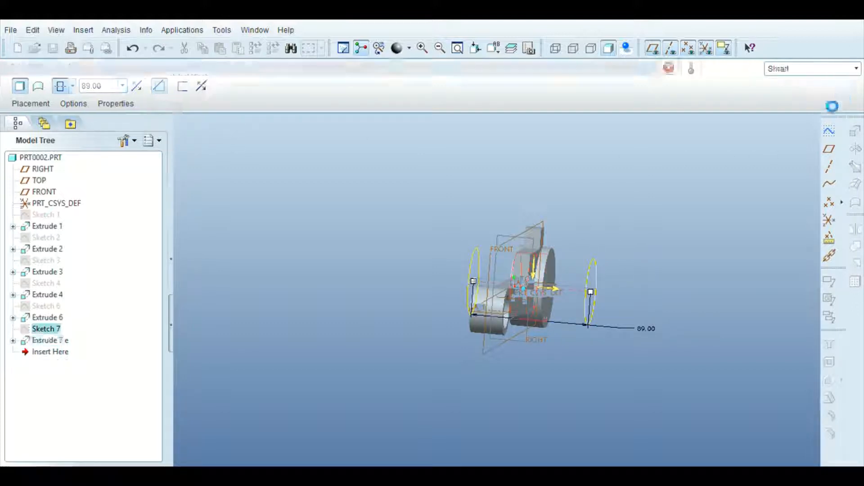
pyautogui.moveTo(755, 271); pyautogui.dragTo(682, 249, button='middle')
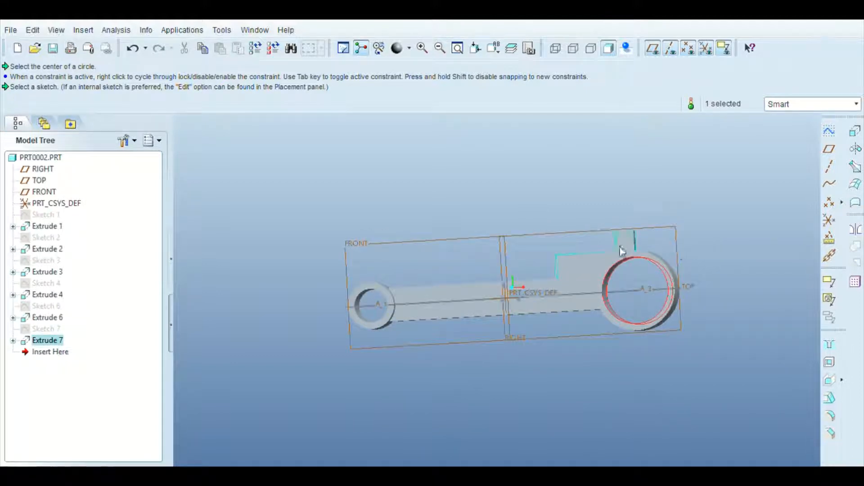
# - Try to mirror the stepped profile sketch (Sketch 6) about the TOP plane, and undo the mirror
pyautogui.click(50, 306)
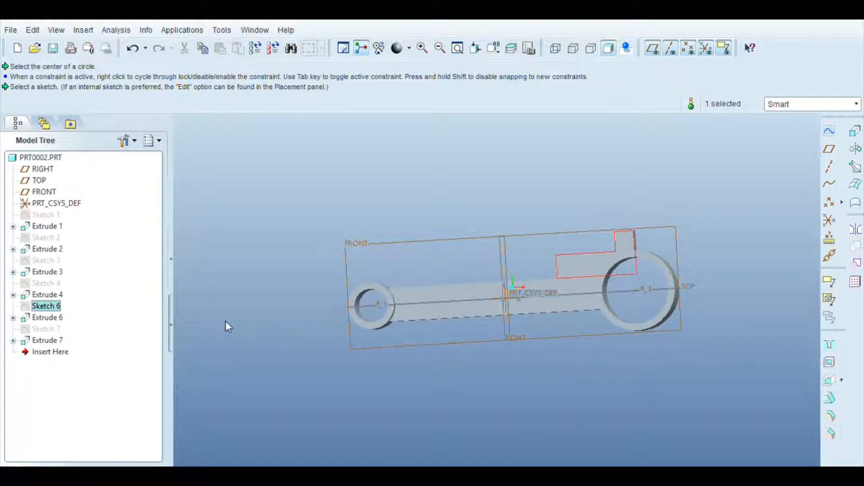
pyautogui.click(856, 230)
pyautogui.click(39, 181)
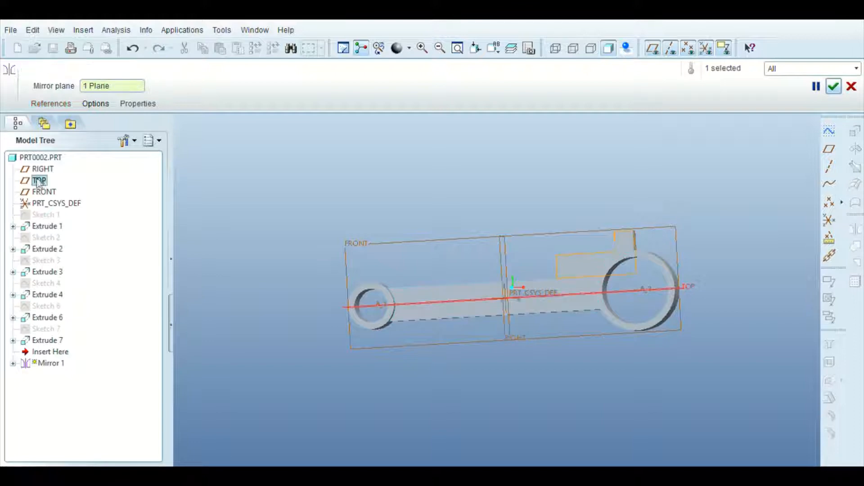
pyautogui.click(833, 86)
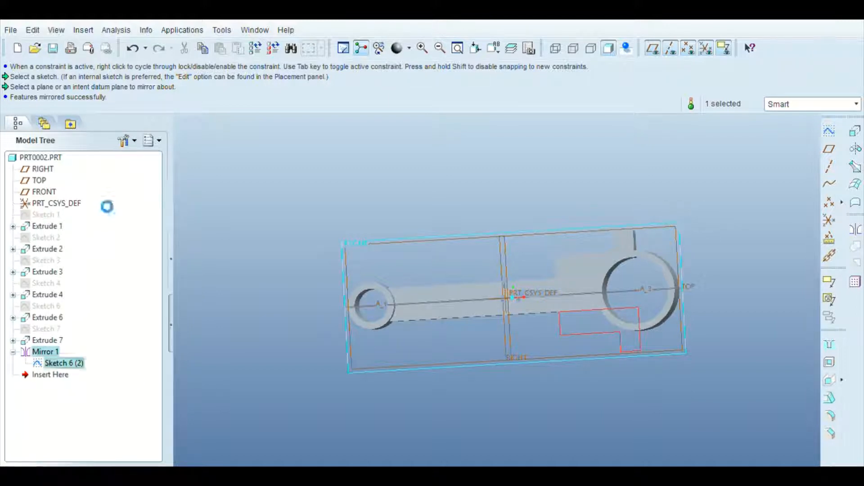
pyautogui.hotkey('ctrl', 'z')
# - Mirror the extruded stepped block (Extrude 6) about the TOP plane
pyautogui.click(54, 295)
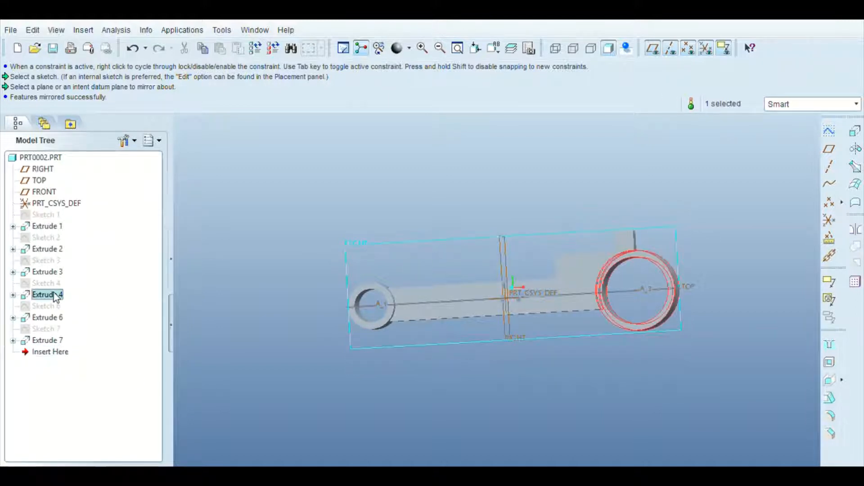
pyautogui.click(54, 284)
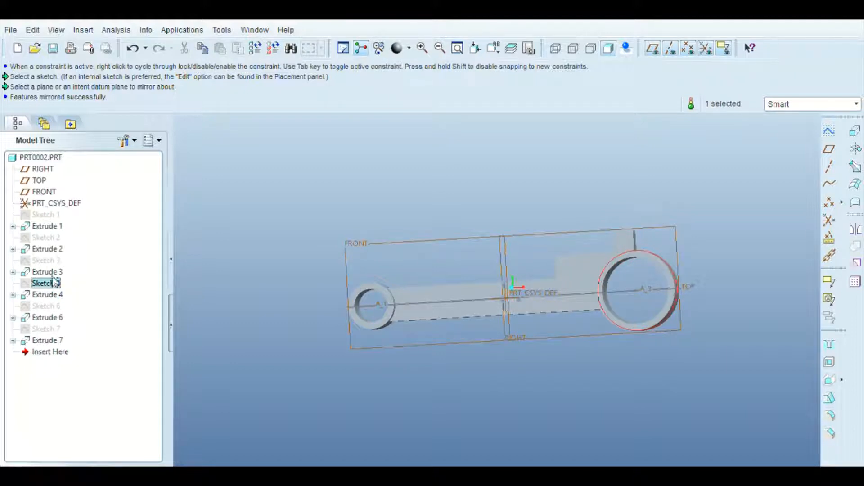
pyautogui.click(53, 273)
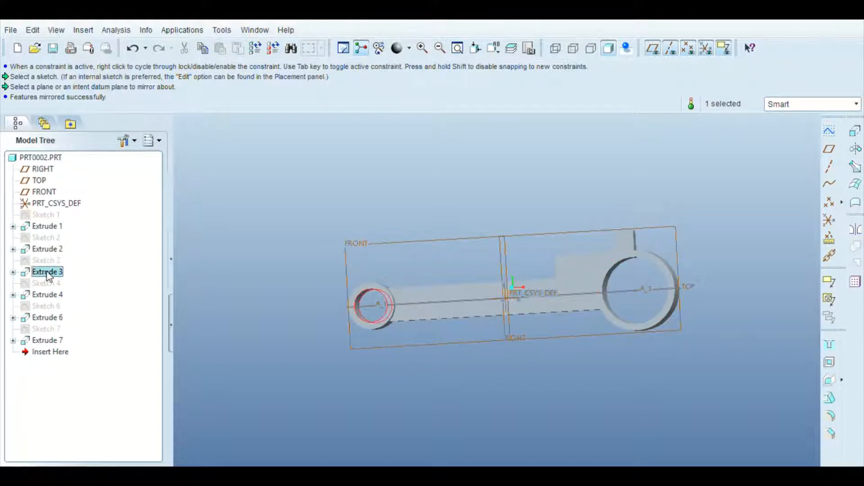
pyautogui.click(48, 273)
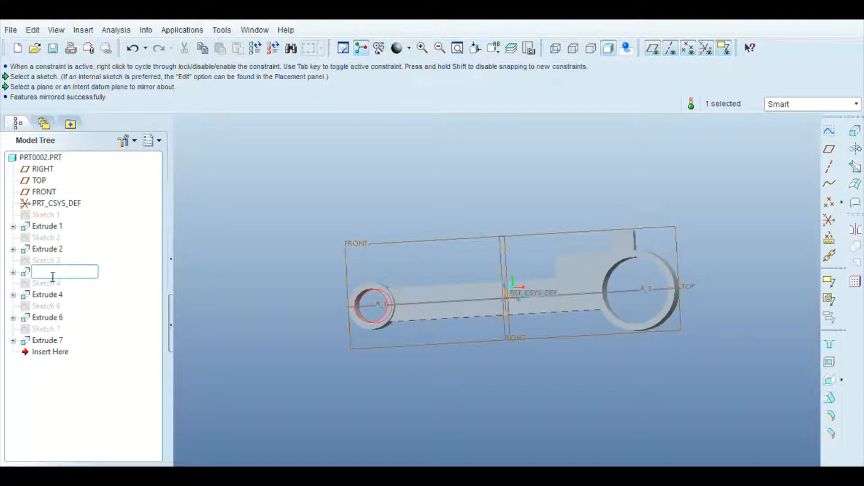
pyautogui.click(53, 319)
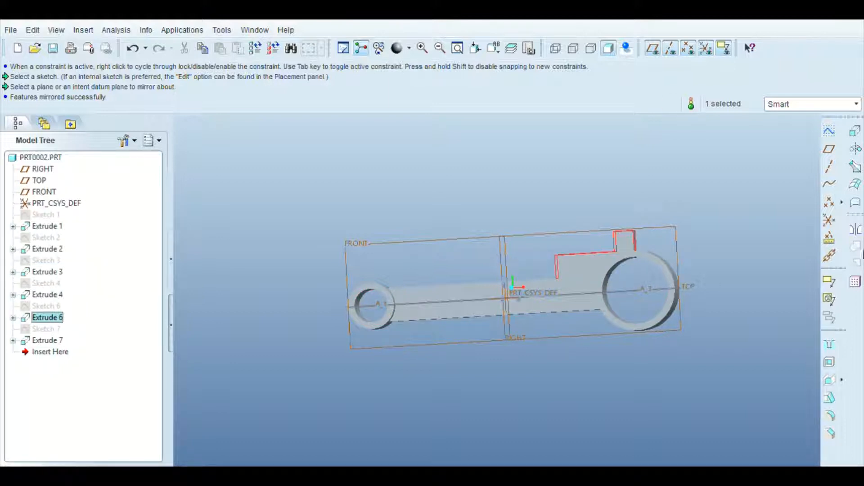
pyautogui.click(856, 230)
pyautogui.click(40, 180)
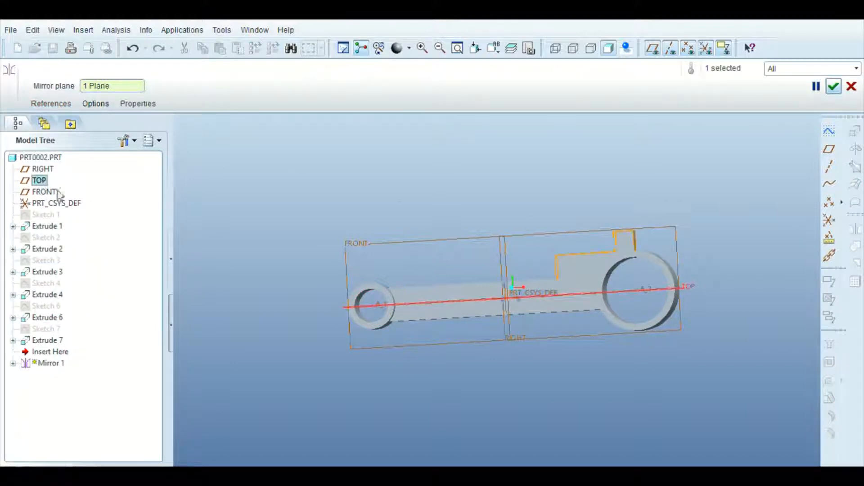
pyautogui.click(834, 87)
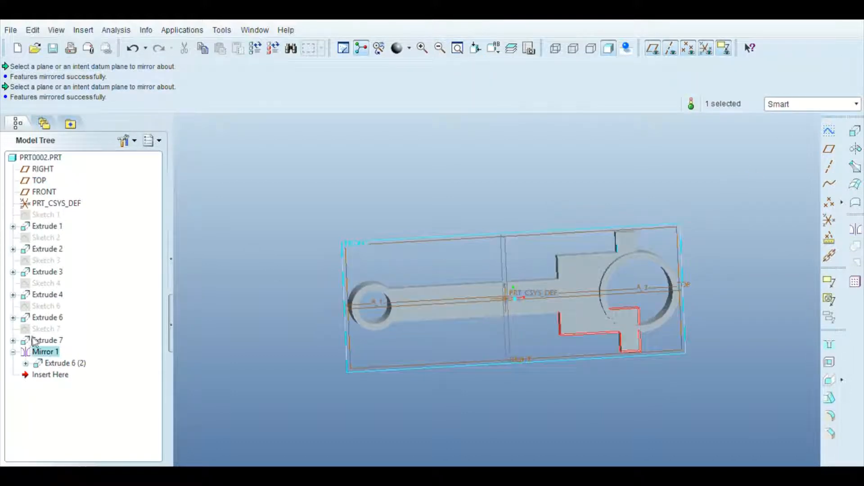
# - Delete the larger boss's bore cut and its sketch, and draw a circle about 47 mm in diameter centred on the boss in a new sketch
pyautogui.click(45, 330)
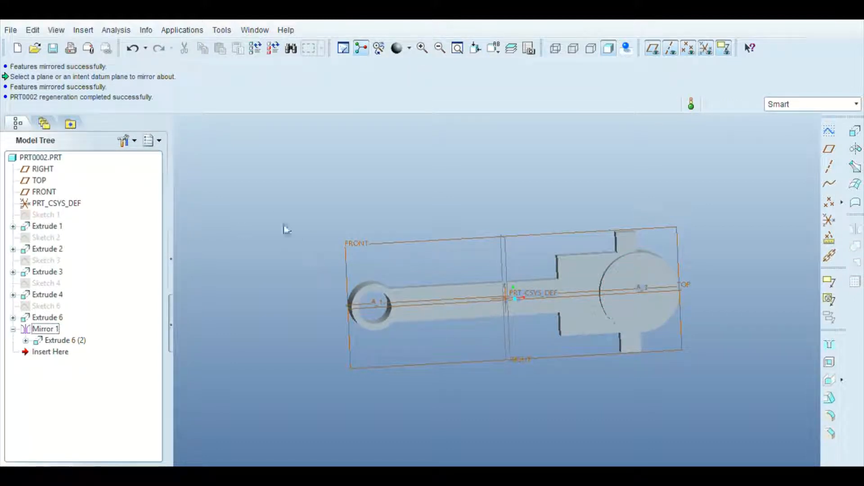
pyautogui.click(830, 131)
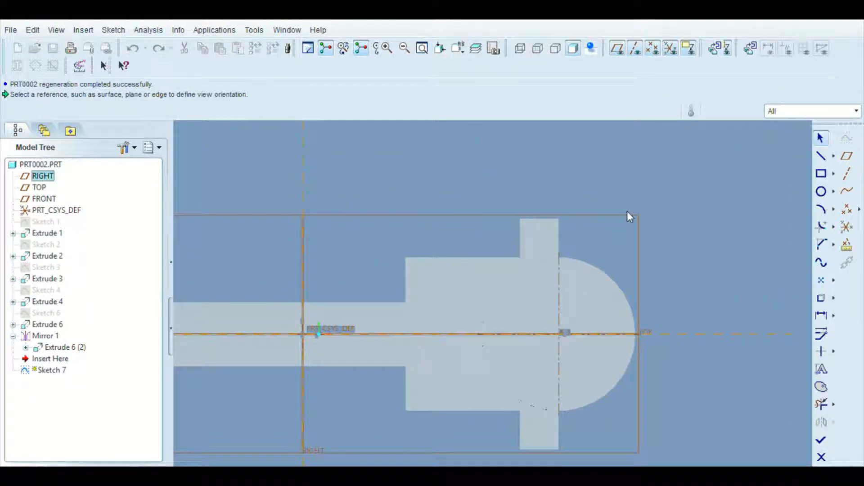
pyautogui.click(601, 275)
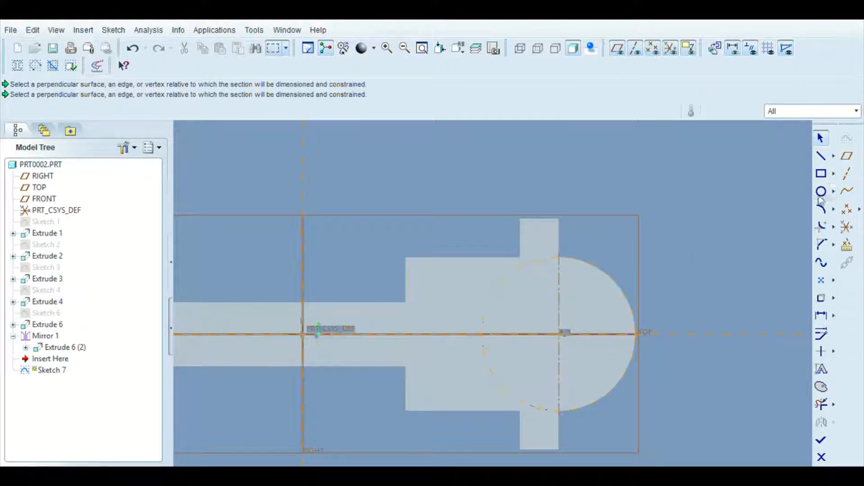
pyautogui.click(821, 191)
pyautogui.click(561, 333)
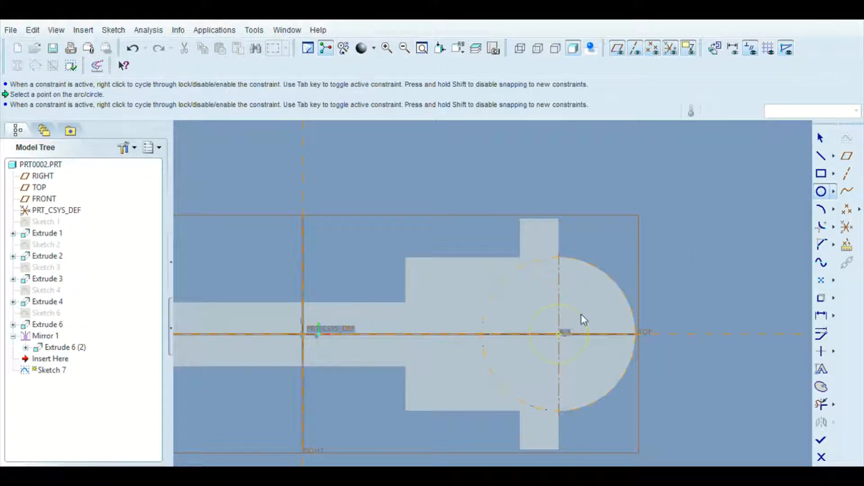
# - Set the new bore circle's diameter to 50 mm and finish the sketch
pyautogui.click(820, 138)
pyautogui.doubleClick(484, 277)
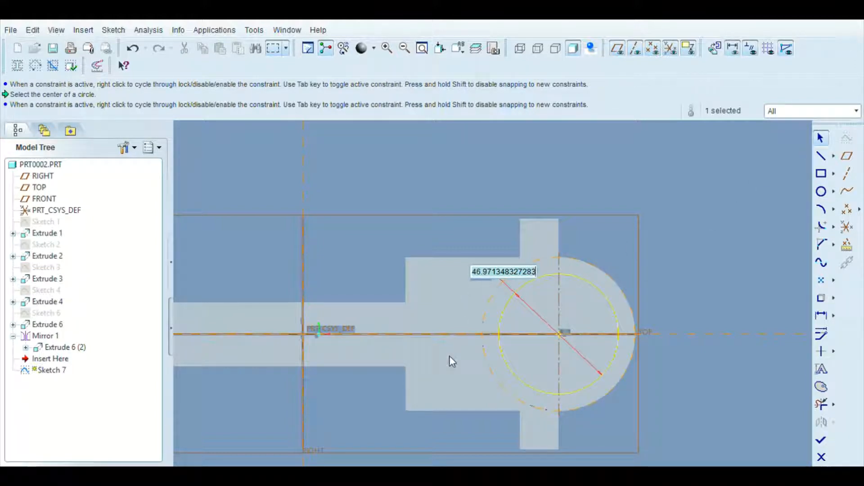
pyautogui.write('50')
pyautogui.press('Return')
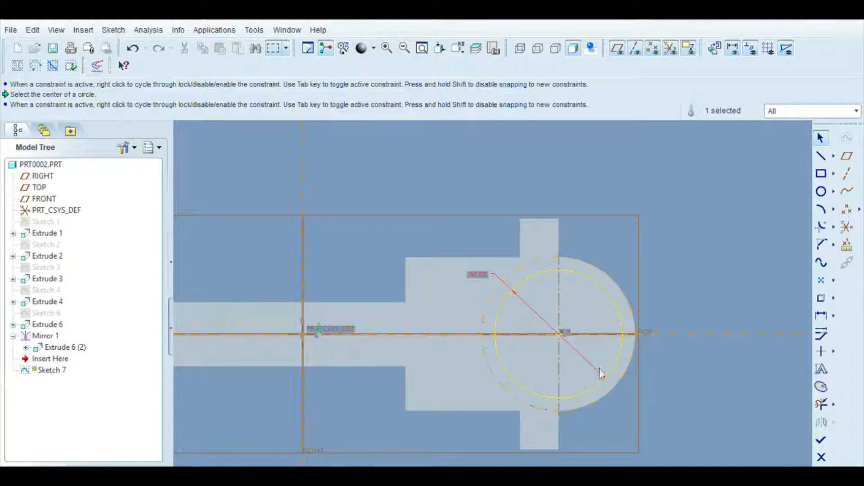
pyautogui.click(821, 440)
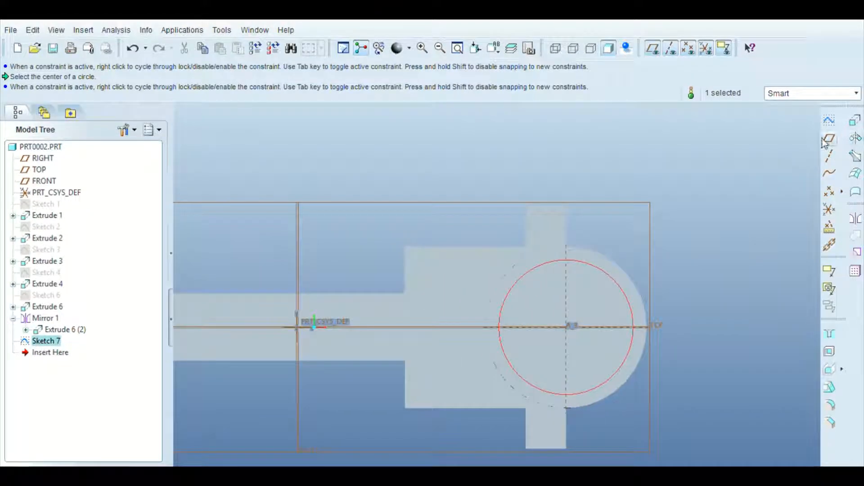
# - Extrude the 50 mm circle as a 162 mm cut, symmetric about the sketch plane, through the larger boss
pyautogui.click(858, 127)
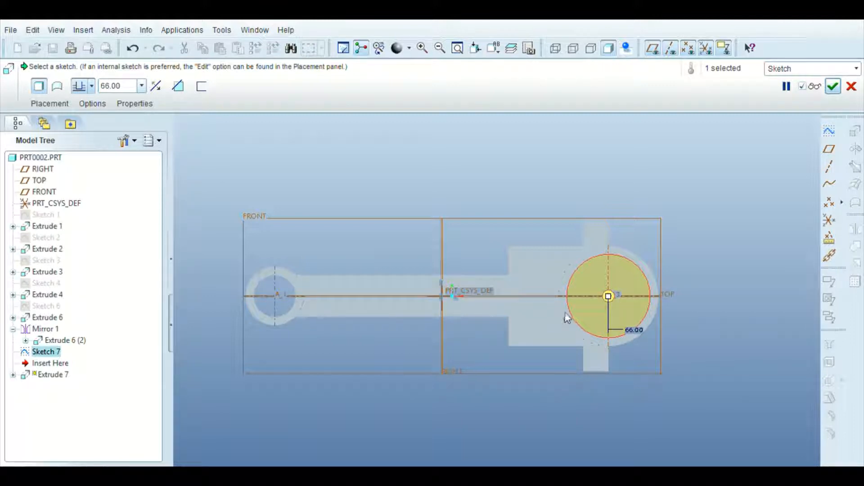
pyautogui.moveTo(567, 315); pyautogui.dragTo(550, 294, button='middle')
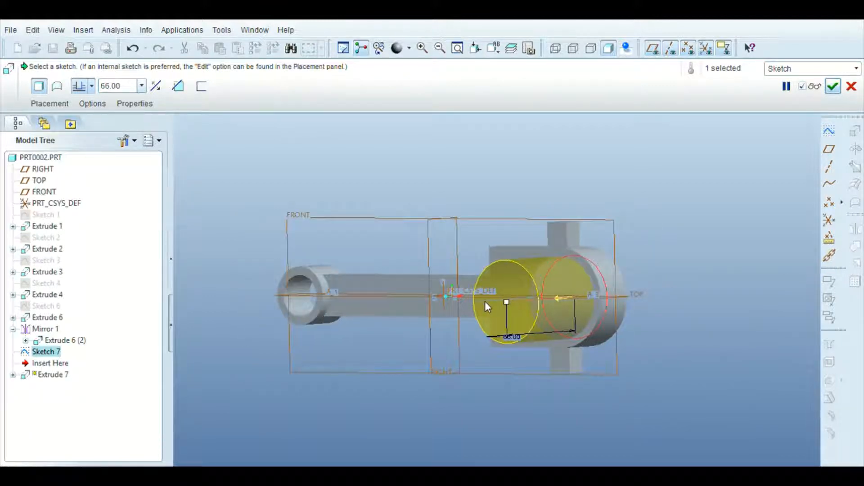
pyautogui.moveTo(507, 303); pyautogui.dragTo(406, 308)
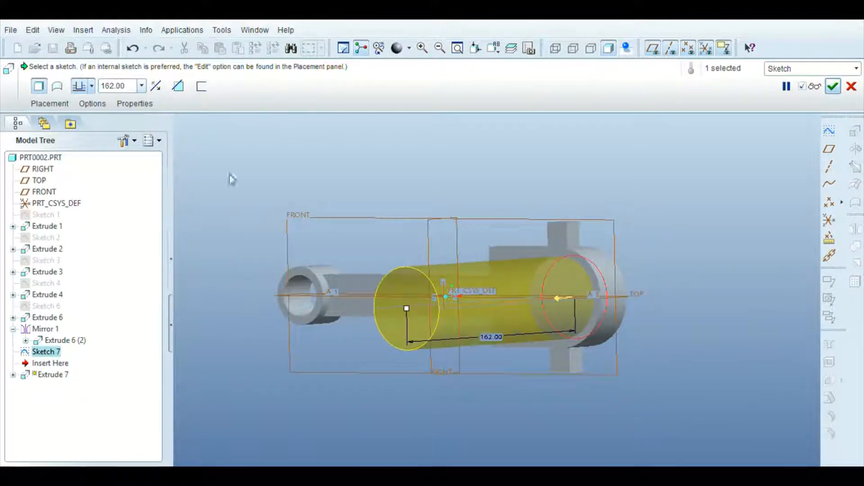
pyautogui.click(91, 86)
pyautogui.click(79, 130)
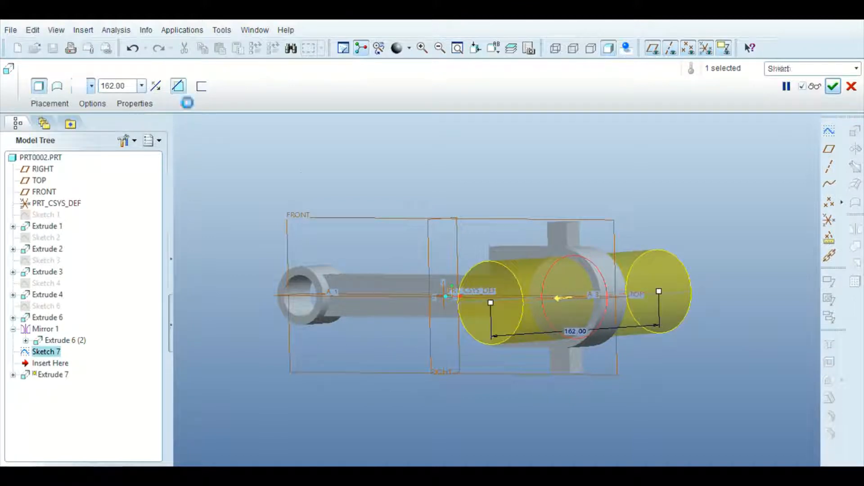
pyautogui.click(833, 87)
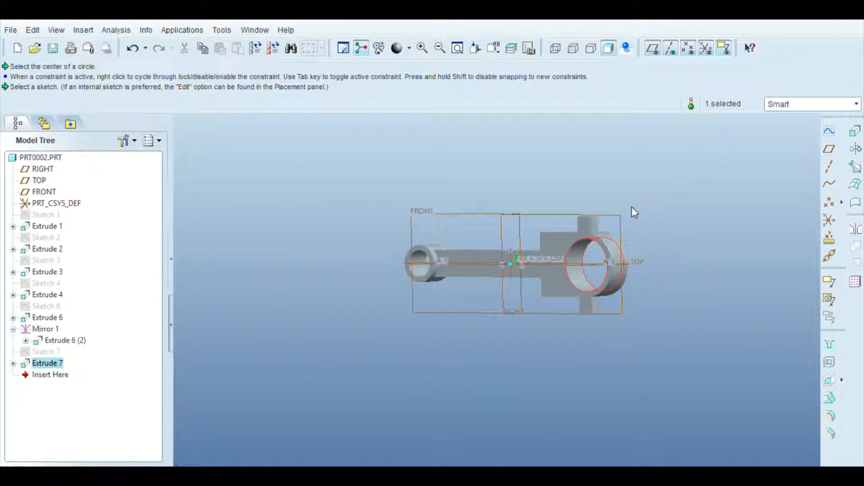
pyautogui.moveTo(631, 207); pyautogui.dragTo(675, 214, button='middle')
pyautogui.scroll(-3, 643, 203)
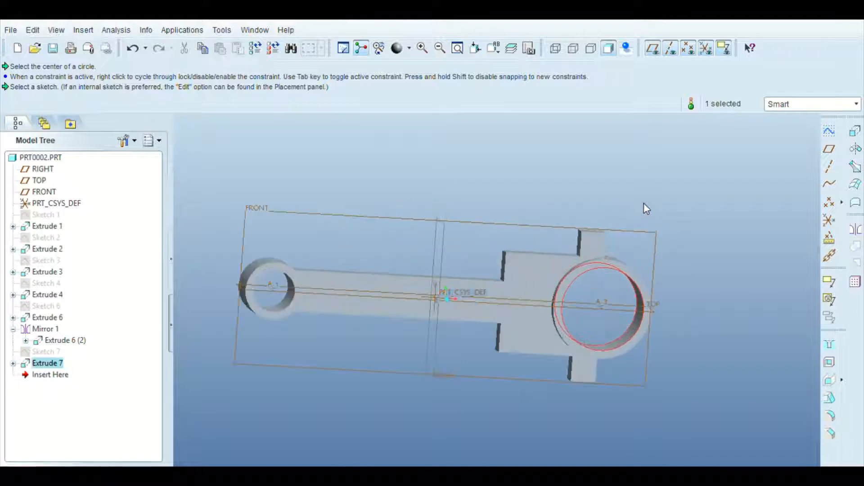
pyautogui.scroll(-2, 680, 225)
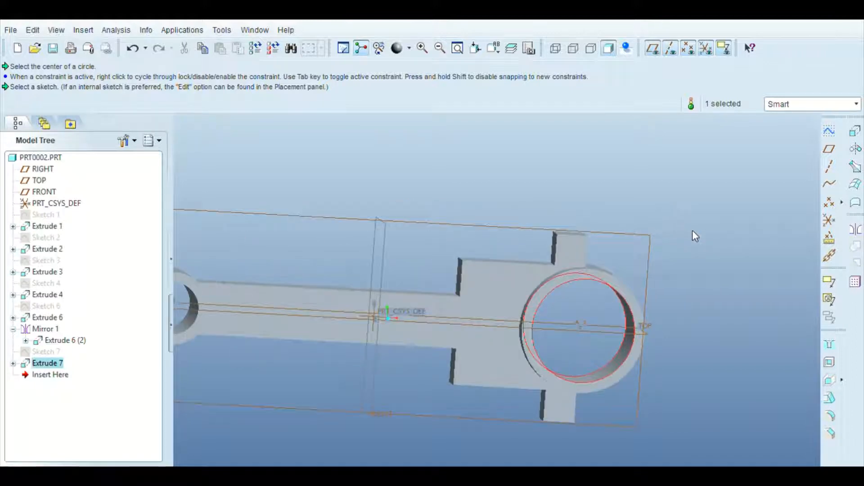
pyautogui.scroll(4, 695, 235)
# - Start a round on one outer end edge of a lug beside the larger boss with a 6 mm radius
pyautogui.moveTo(737, 209); pyautogui.dragTo(717, 254, button='middle')
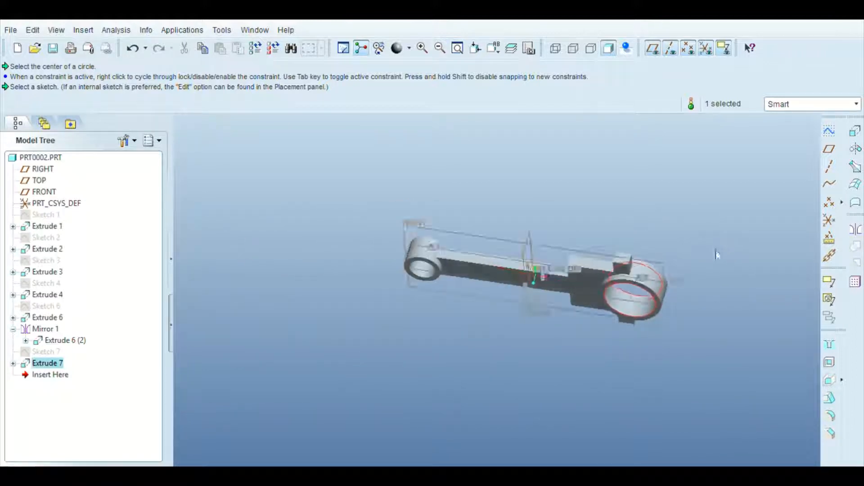
pyautogui.click(831, 416)
pyautogui.scroll(-3, 668, 281)
pyautogui.click(577, 251)
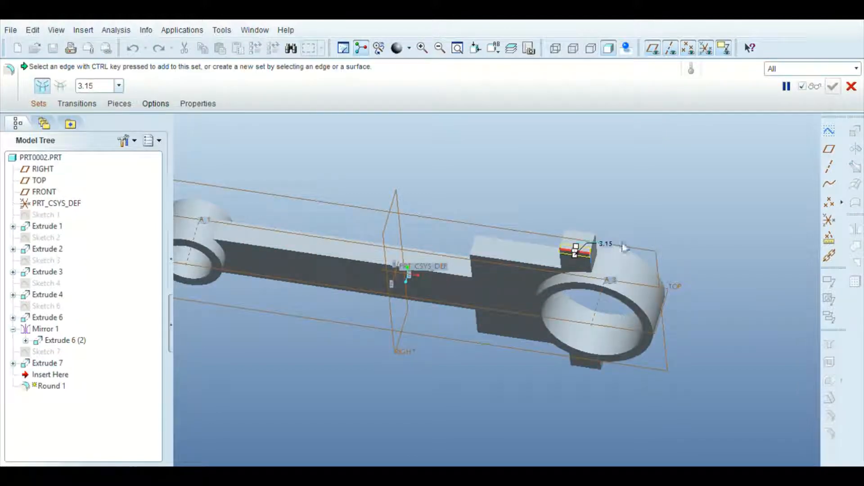
pyautogui.moveTo(656, 252); pyautogui.dragTo(616, 265, button='middle')
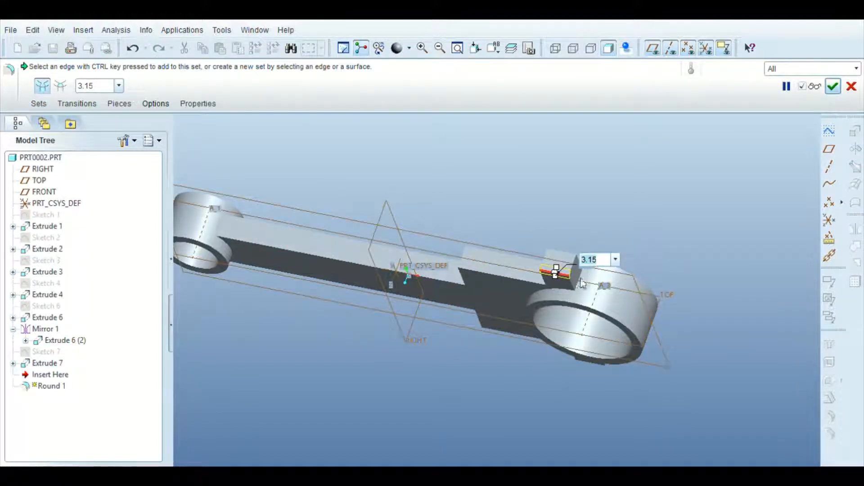
pyautogui.write('6')
pyautogui.press('Return')
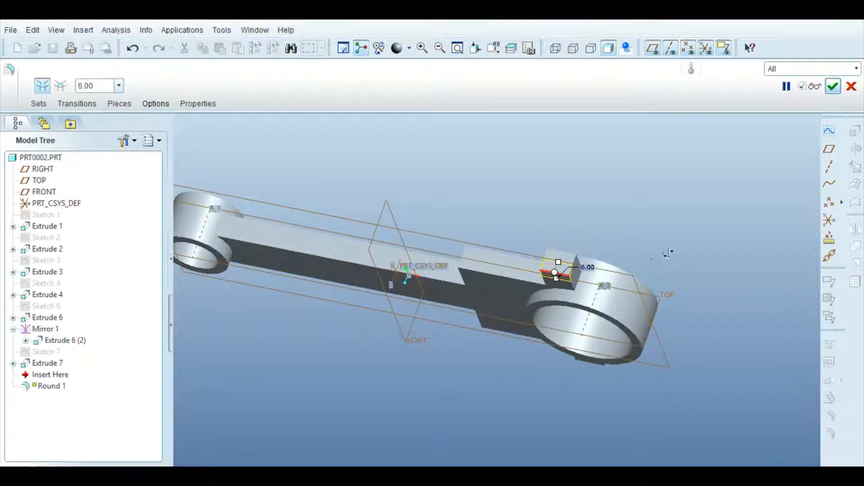
# - Add the remaining outer end edges of both lugs to the 6 mm round and complete it
pyautogui.moveTo(669, 254); pyautogui.dragTo(647, 266, button='middle')
pyautogui.scroll(4, 419, 362)
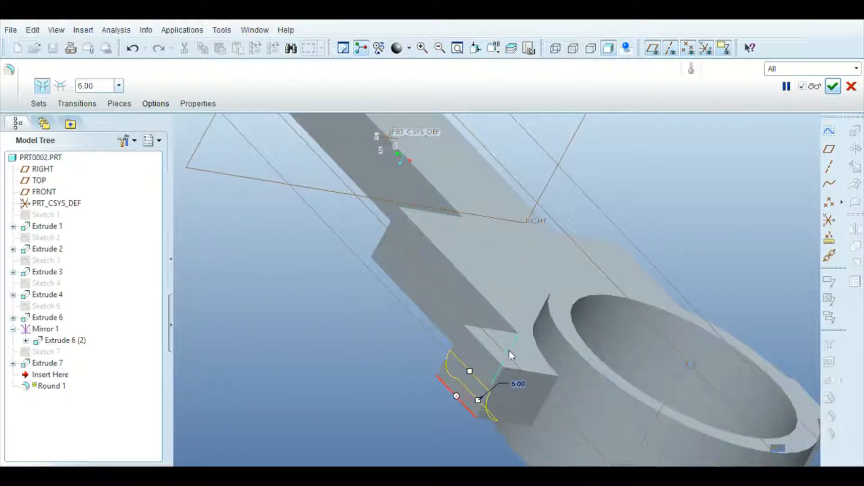
pyautogui.click(489, 350)
pyautogui.scroll(-4, 490, 350)
pyautogui.moveTo(536, 381); pyautogui.dragTo(636, 246, button='middle')
pyautogui.scroll(4, 641, 247)
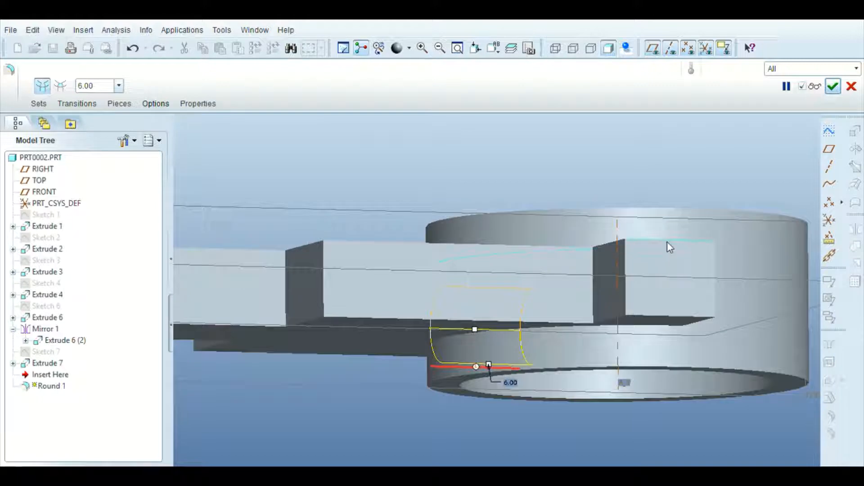
pyautogui.moveTo(672, 218); pyautogui.dragTo(671, 277, button='middle')
pyautogui.click(667, 299)
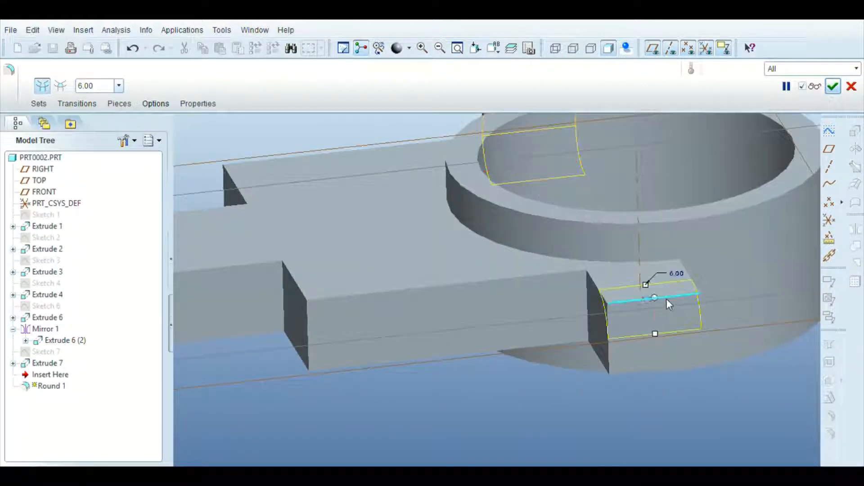
pyautogui.scroll(-4, 654, 301)
pyautogui.moveTo(651, 309); pyautogui.dragTo(647, 239, button='middle')
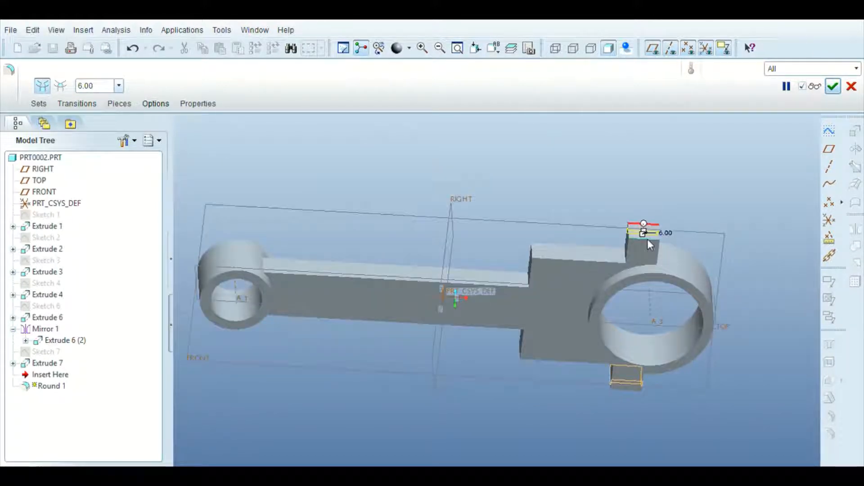
pyautogui.click(833, 88)
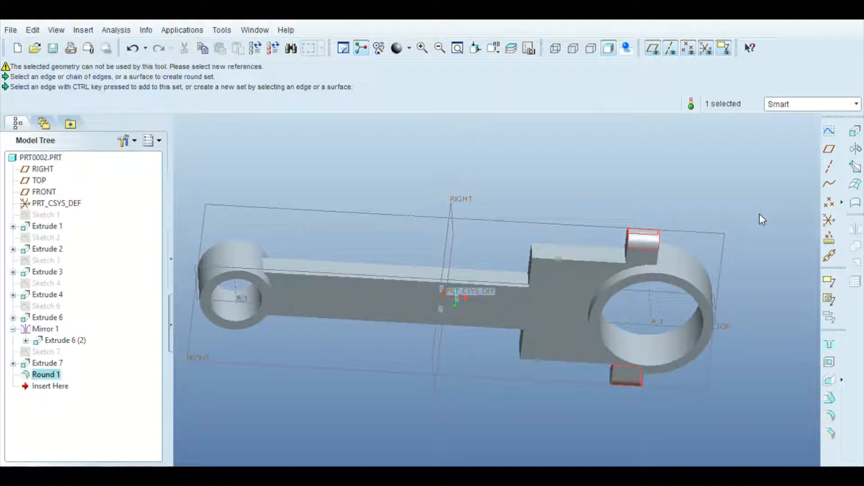
# - Sketch a circle on a lug's flat face beside the larger boss, concentric with the lug's rounded end
pyautogui.moveTo(760, 214); pyautogui.dragTo(567, 175, button='middle')
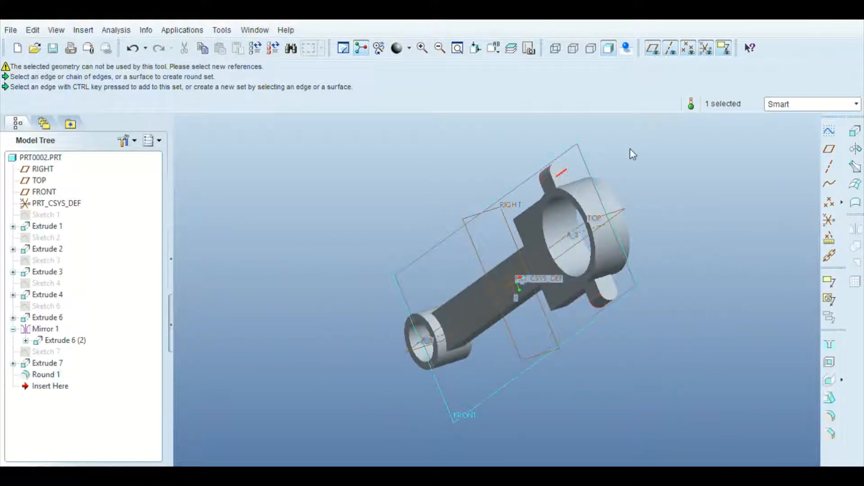
pyautogui.click(829, 131)
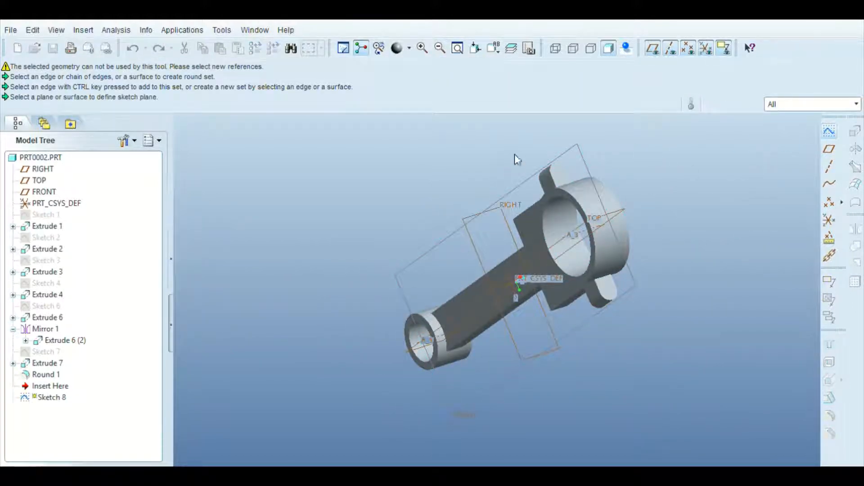
pyautogui.click(805, 289)
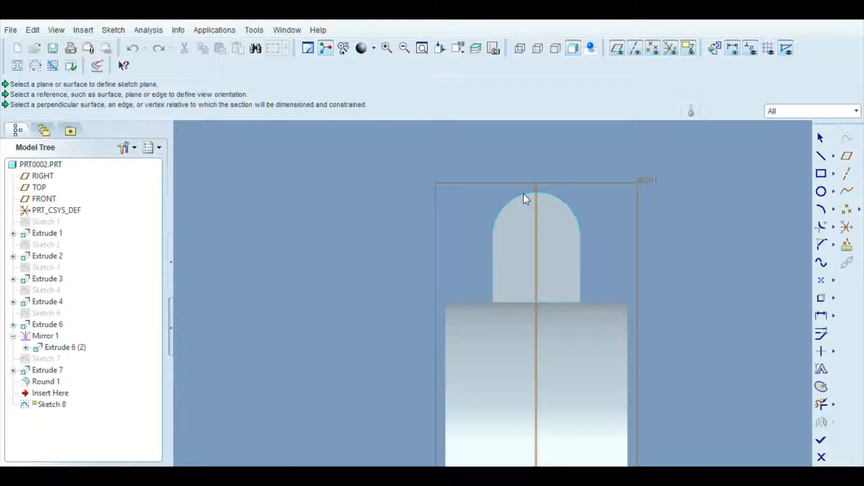
pyautogui.click(525, 196)
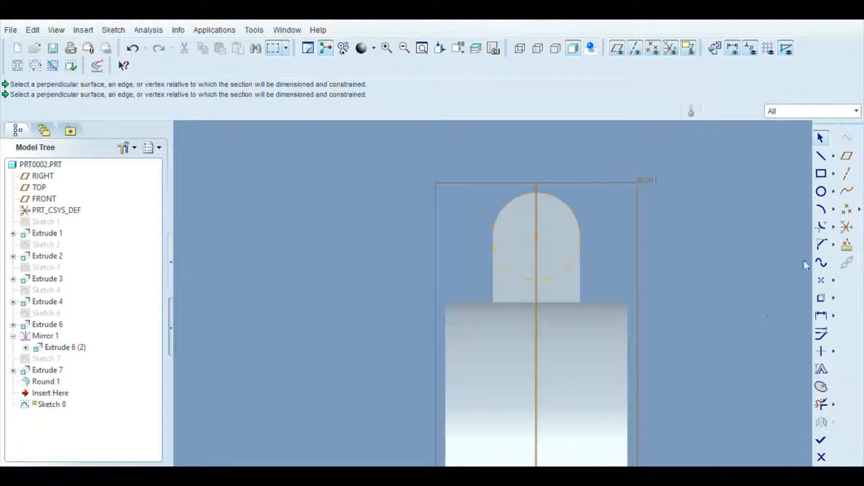
pyautogui.click(821, 191)
pyautogui.click(535, 236)
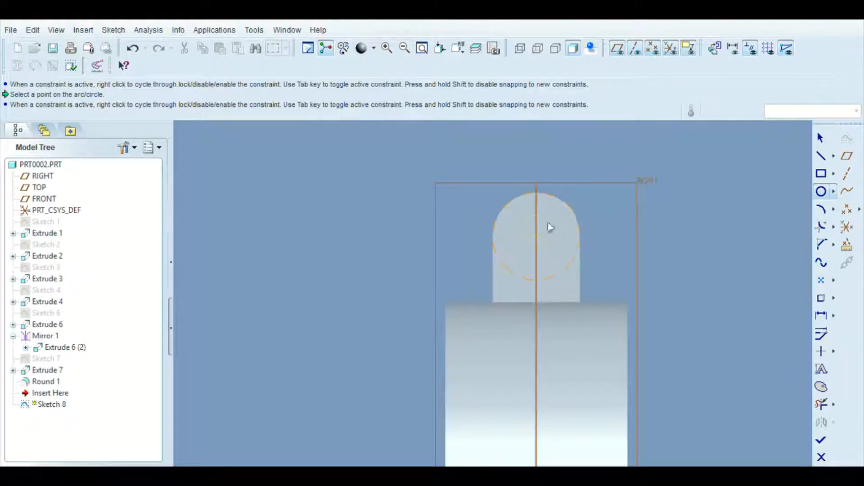
pyautogui.click(550, 218)
# - Set the lug hole circle's diameter to 6 mm and finish the sketch
pyautogui.click(820, 138)
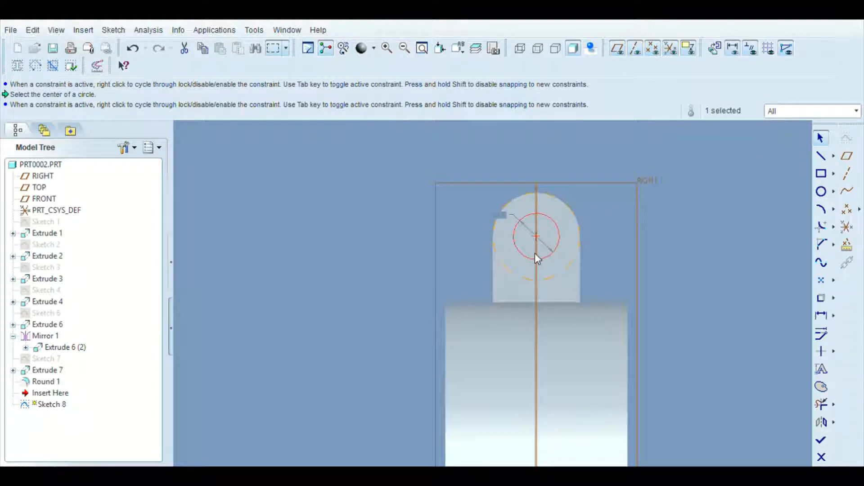
pyautogui.doubleClick(496, 214)
pyautogui.write('6')
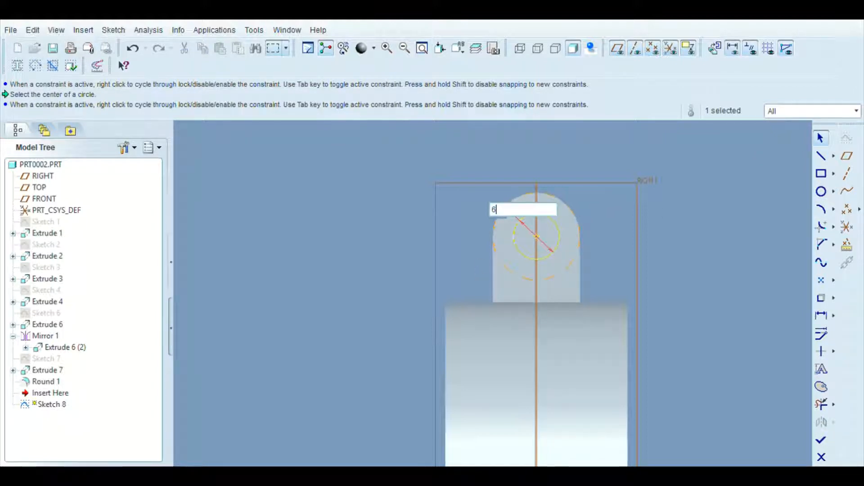
pyautogui.press('Return')
pyautogui.click(820, 444)
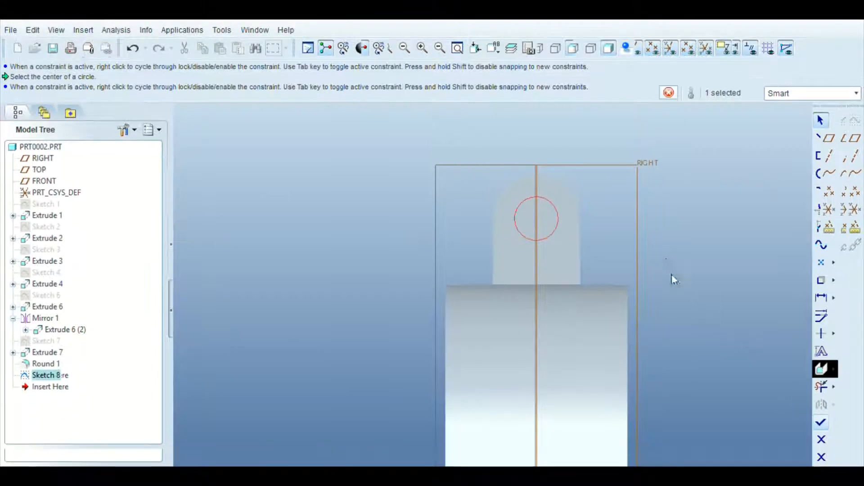
# - Extrude the 6 mm circle as a 66.14 mm cut to make a hole through the lug
pyautogui.click(854, 123)
pyautogui.moveTo(639, 188); pyautogui.dragTo(492, 223, button='middle')
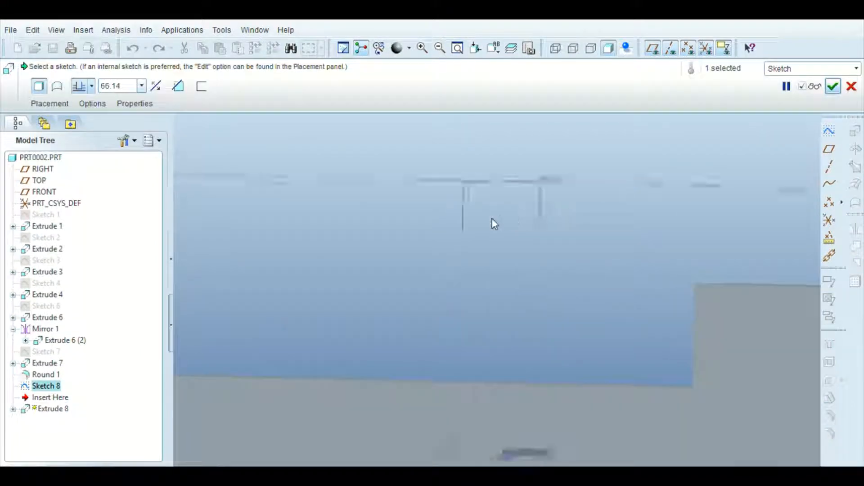
pyautogui.scroll(5, 490, 223)
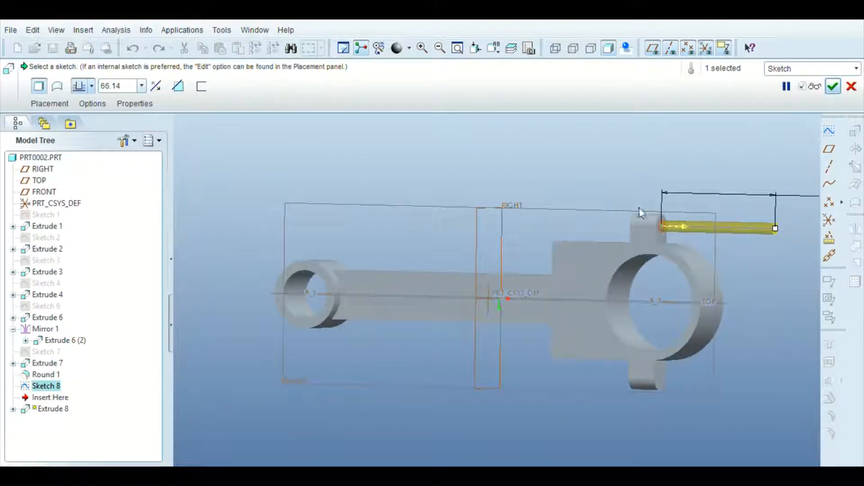
pyautogui.click(178, 86)
pyautogui.click(833, 86)
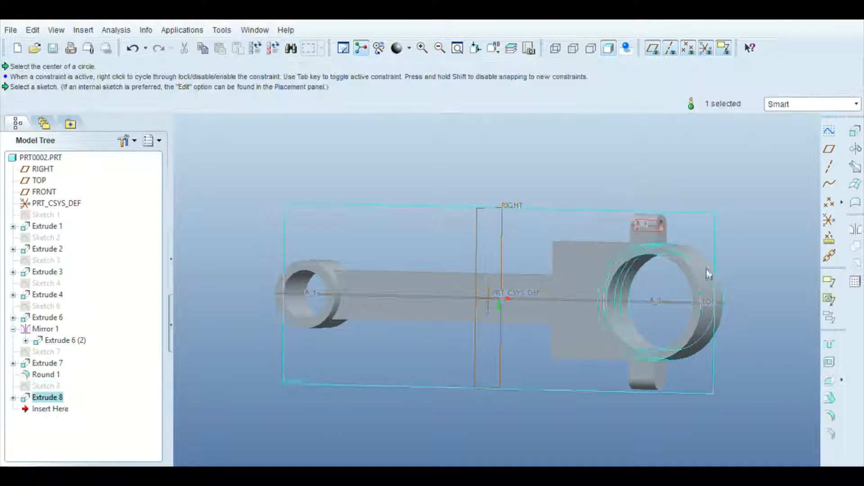
# - Mirror the 6 mm lug hole cut about the TOP plane onto the opposite lug
pyautogui.click(855, 230)
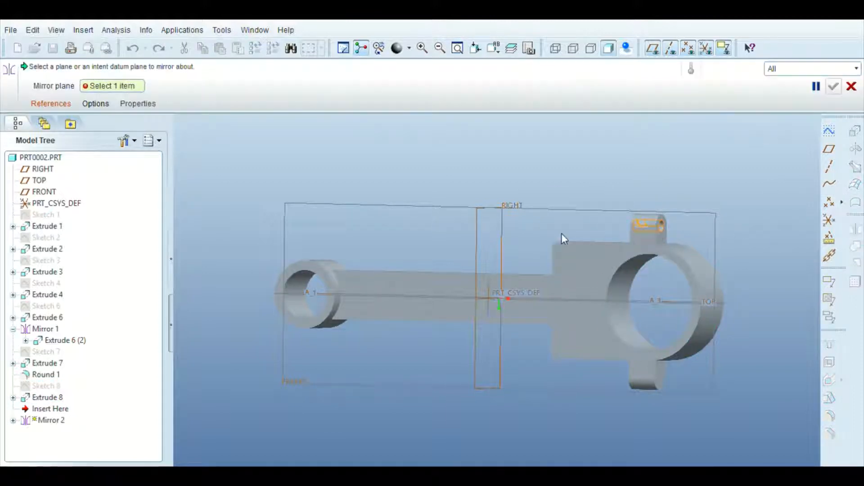
pyautogui.click(47, 183)
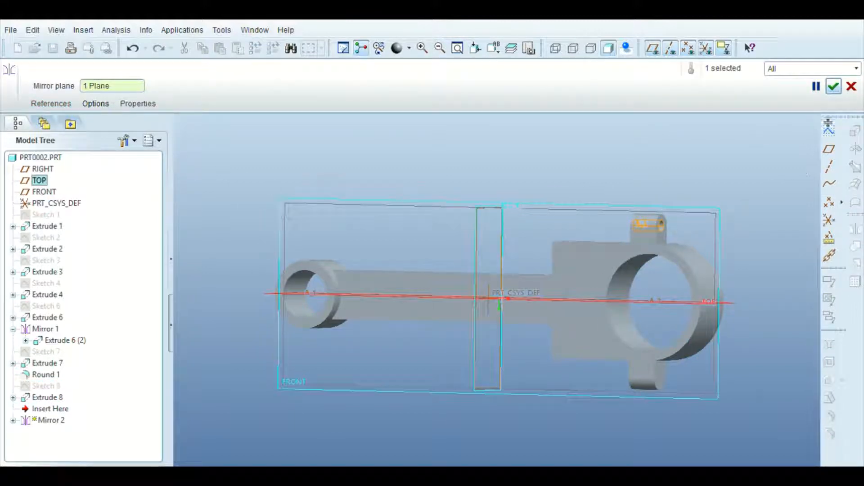
pyautogui.click(833, 86)
pyautogui.scroll(2, 719, 235)
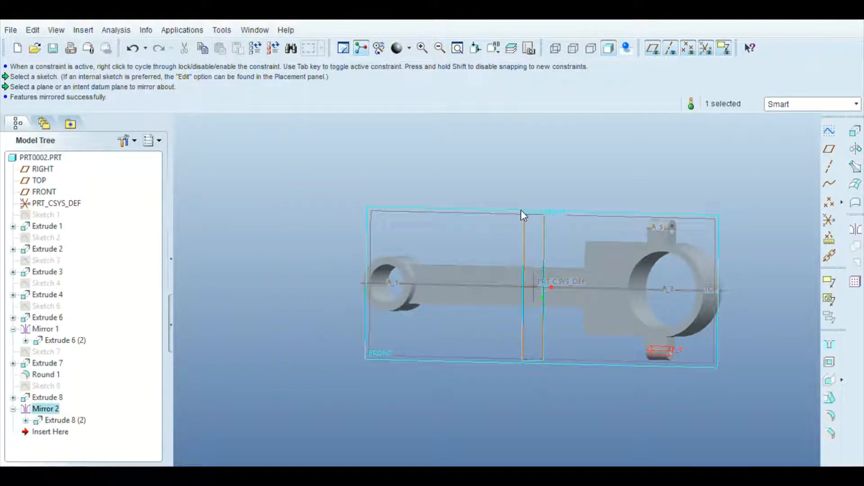
pyautogui.moveTo(520, 210); pyautogui.dragTo(541, 237, button='middle')
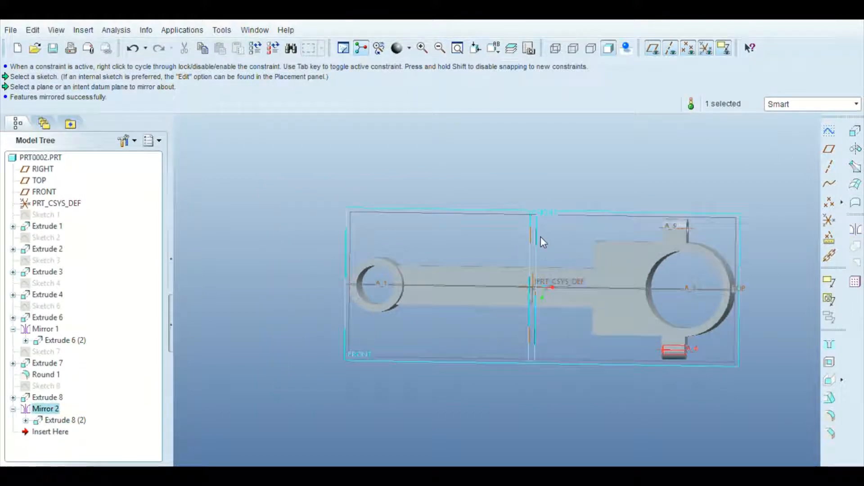
# - Start a sketch on the wide block's flat face, referencing the block's and bar's upper edges and the lug's inner side edge
pyautogui.click(617, 271)
pyautogui.click(829, 135)
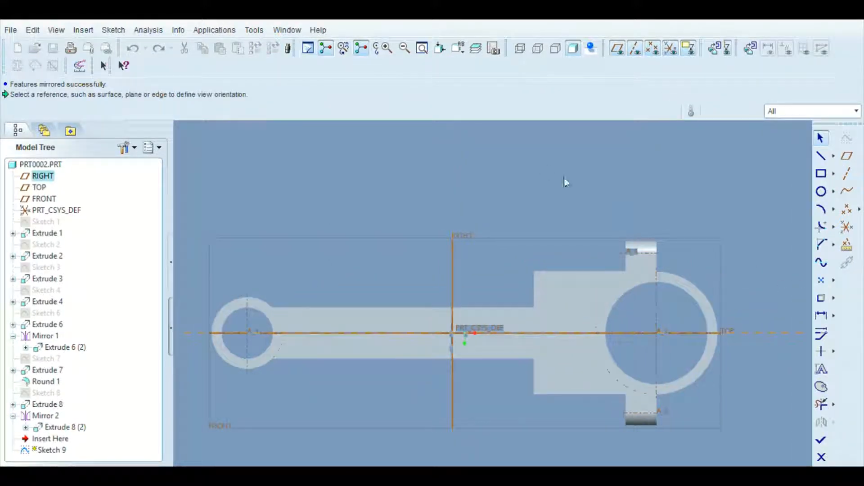
pyautogui.click(568, 272)
pyautogui.click(527, 308)
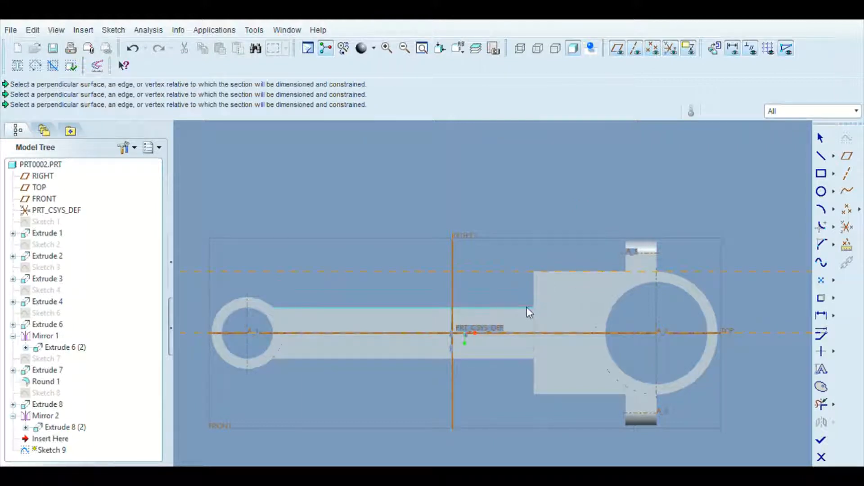
pyautogui.click(625, 265)
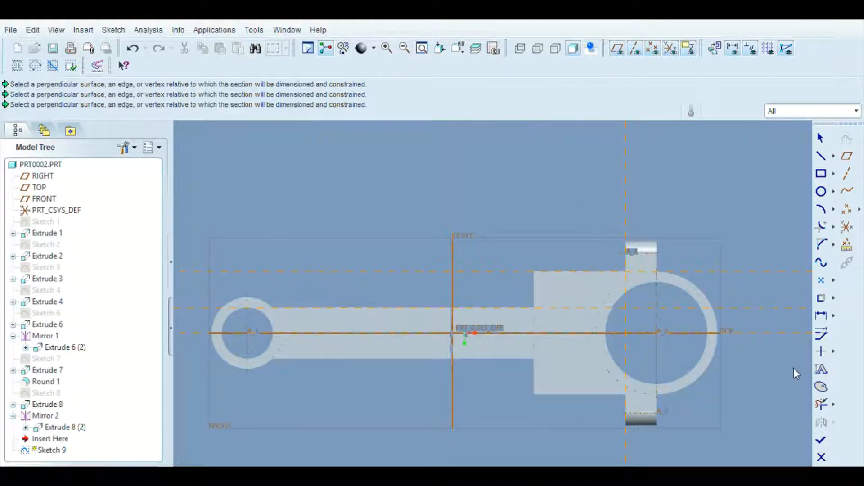
# - Sketch a horizontal line from the lug's base corner along the block's upper edge and set its length to 7 mm
pyautogui.click(821, 156)
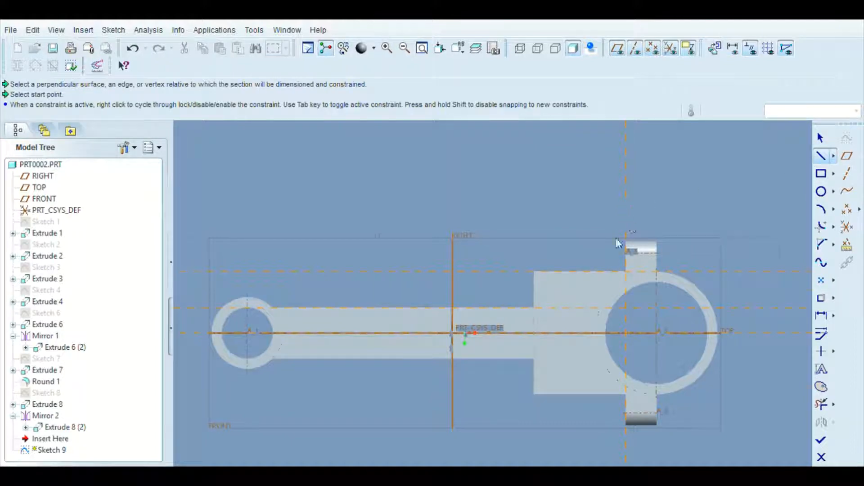
pyautogui.scroll(2, 620, 243)
pyautogui.click(631, 290)
pyautogui.click(596, 291)
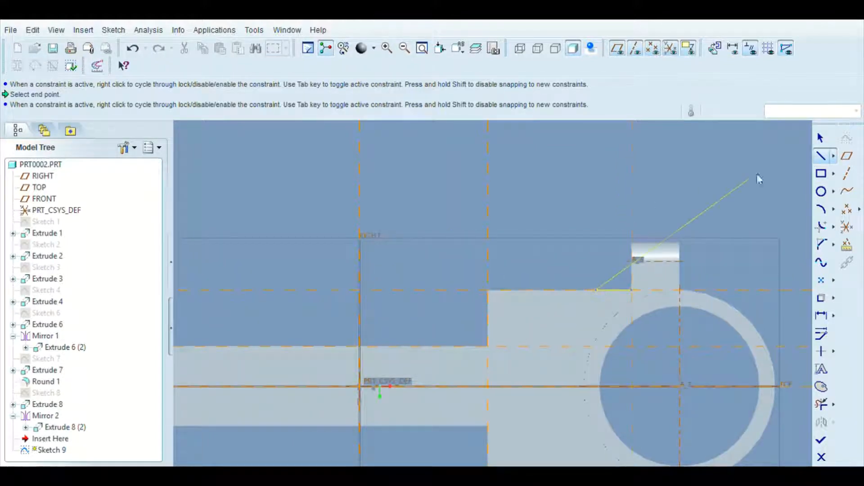
pyautogui.click(820, 138)
pyautogui.doubleClick(619, 294)
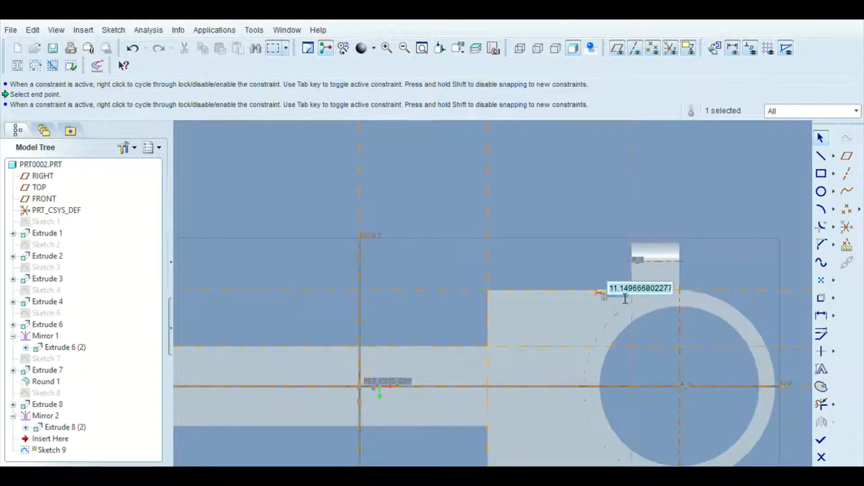
pyautogui.write('7')
pyautogui.press('Return')
pyautogui.scroll(1, 584, 265)
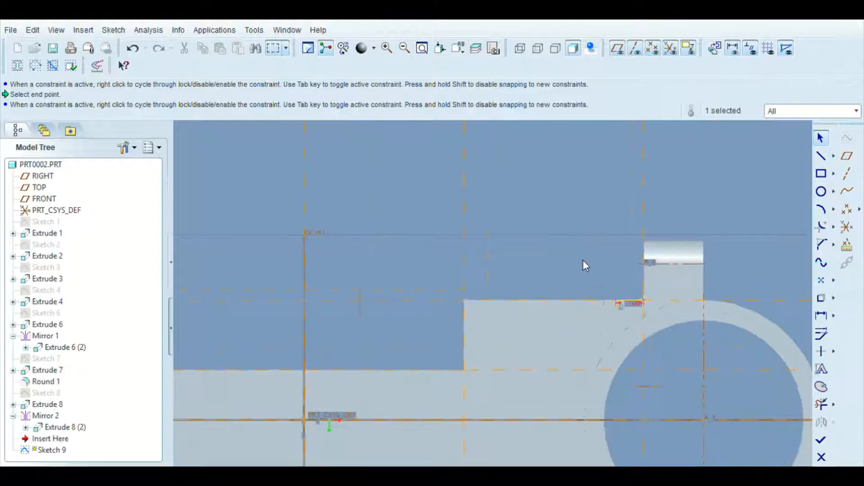
# - Sketch a concave arc from the corner between bar and block to the free end of the 7 mm line, with radius 60 mm
pyautogui.click(821, 209)
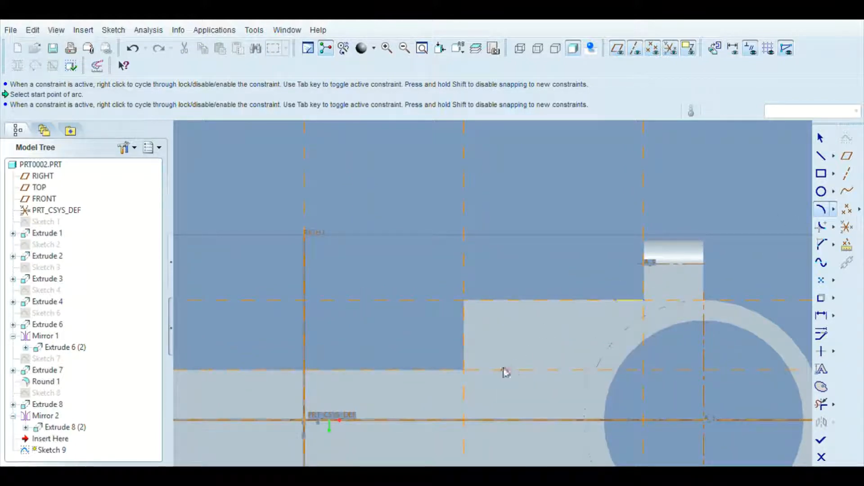
pyautogui.click(465, 371)
pyautogui.click(615, 300)
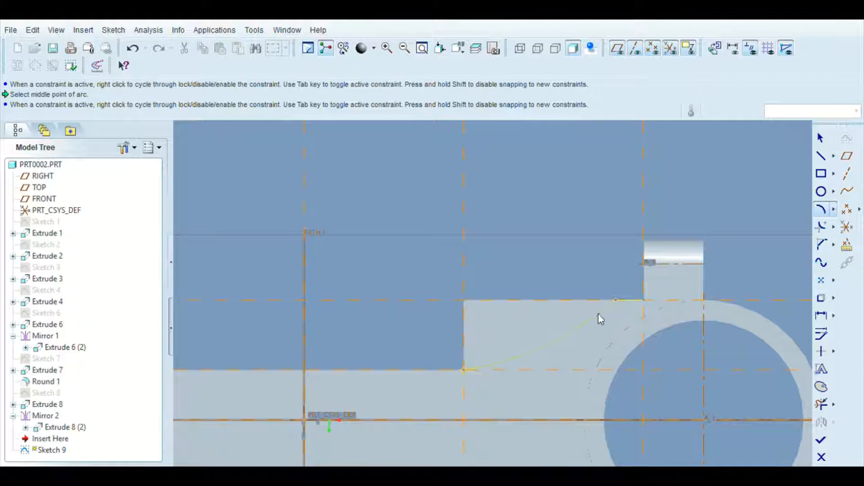
pyautogui.click(599, 323)
pyautogui.click(820, 138)
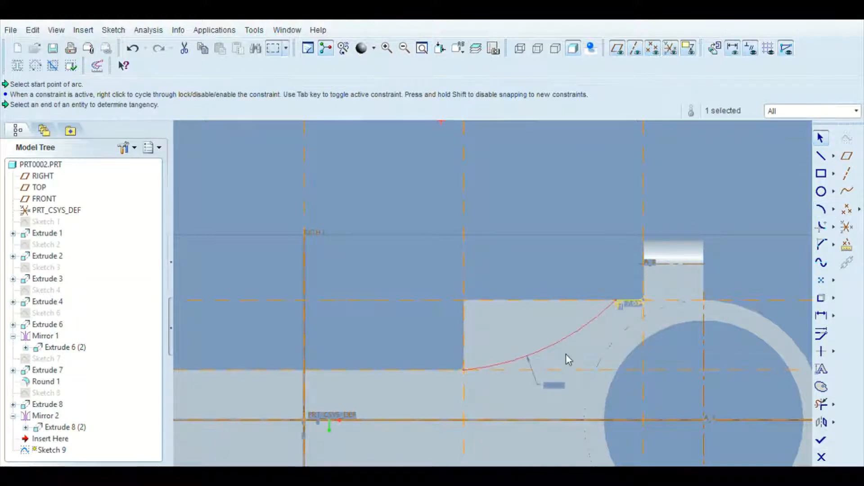
pyautogui.doubleClick(558, 386)
pyautogui.write('60')
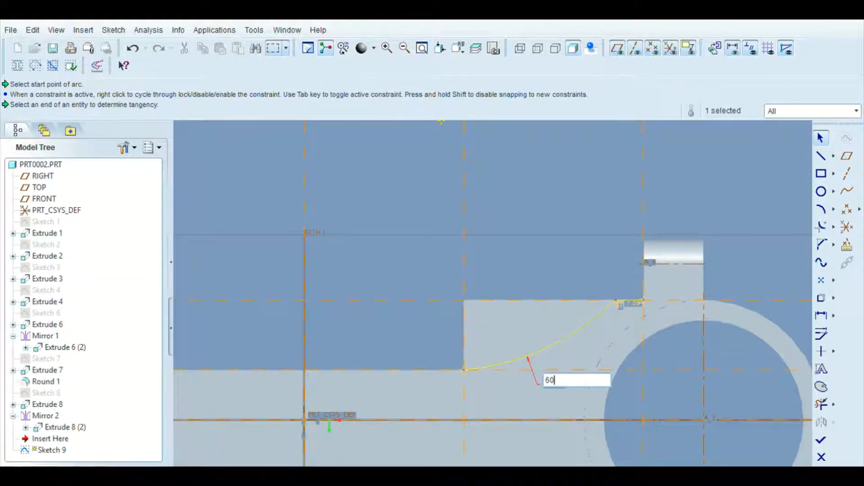
pyautogui.press('Return')
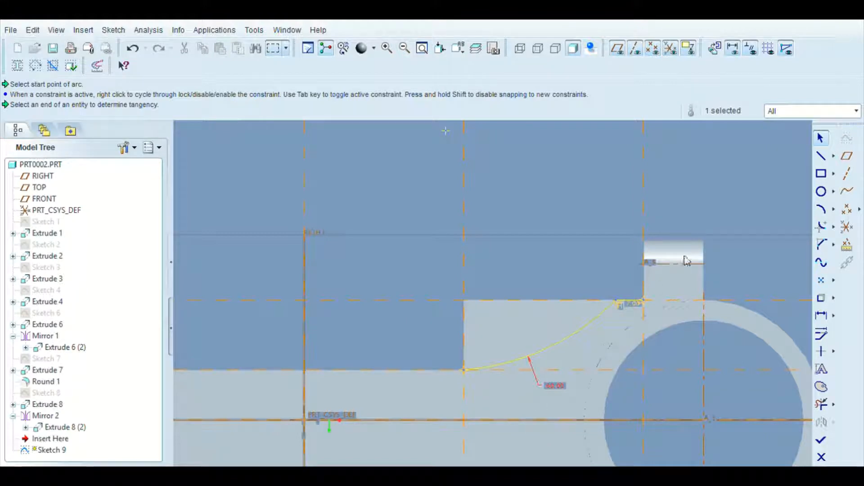
# - Close the arc profile with lines along the block's upper and end edges, trim away the 7 mm line and finish the sketch
pyautogui.click(821, 155)
pyautogui.click(616, 300)
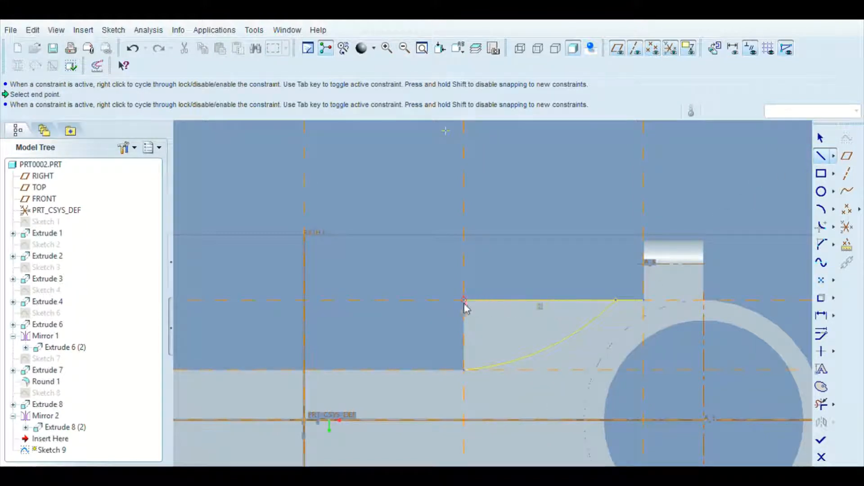
pyautogui.click(465, 300)
pyautogui.click(464, 370)
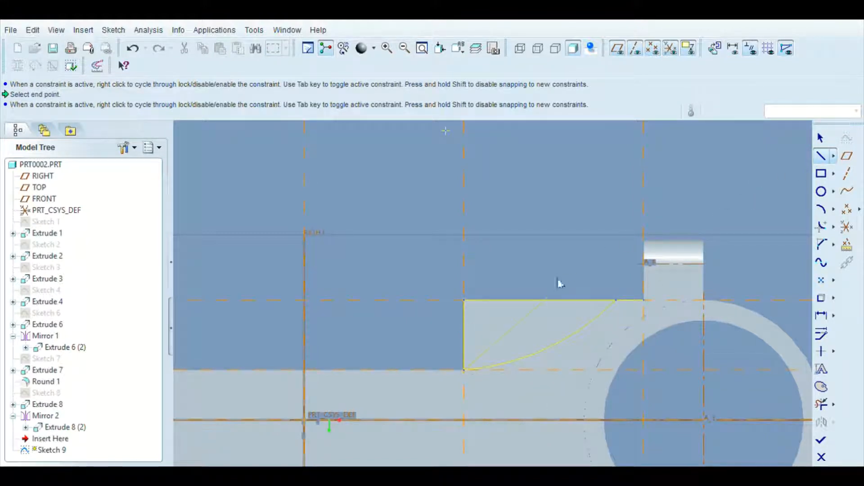
pyautogui.click(821, 137)
pyautogui.click(822, 405)
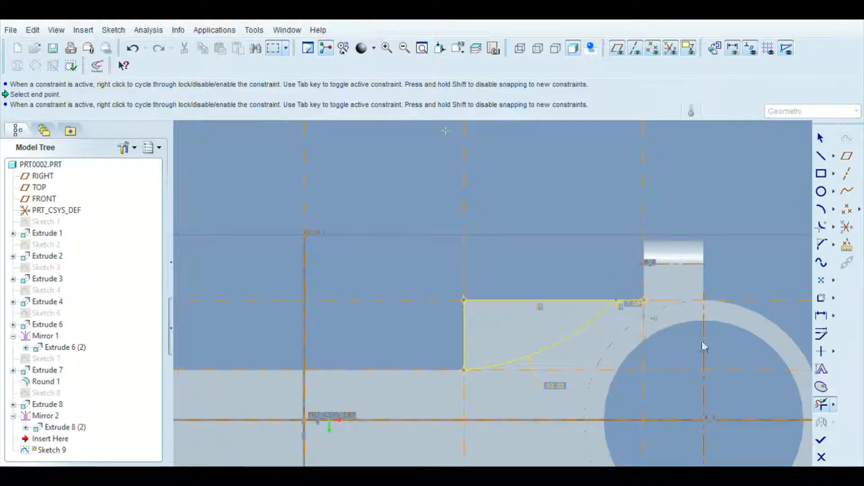
pyautogui.click(635, 299)
pyautogui.click(824, 442)
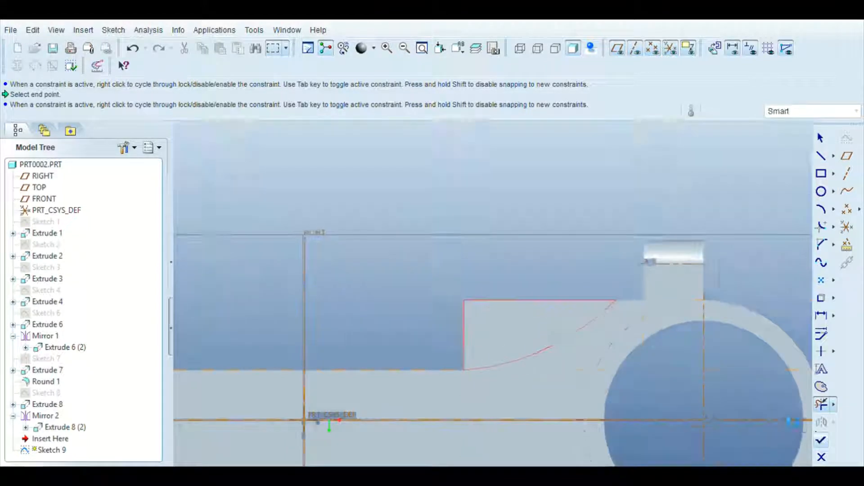
# - Extrude the arc profile as a symmetric 66.14 mm cut to remove the block's corner
pyautogui.click(855, 123)
pyautogui.scroll(3, 539, 226)
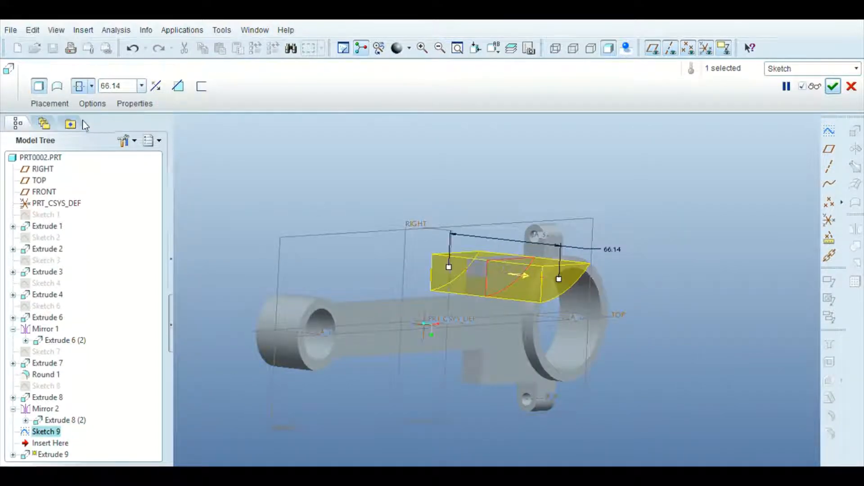
pyautogui.click(178, 86)
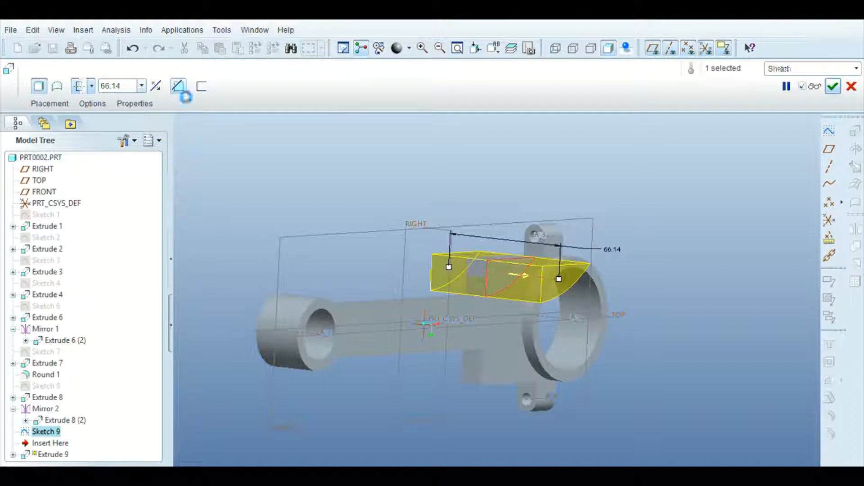
pyautogui.click(833, 86)
pyautogui.moveTo(698, 295); pyautogui.dragTo(685, 291, button='middle')
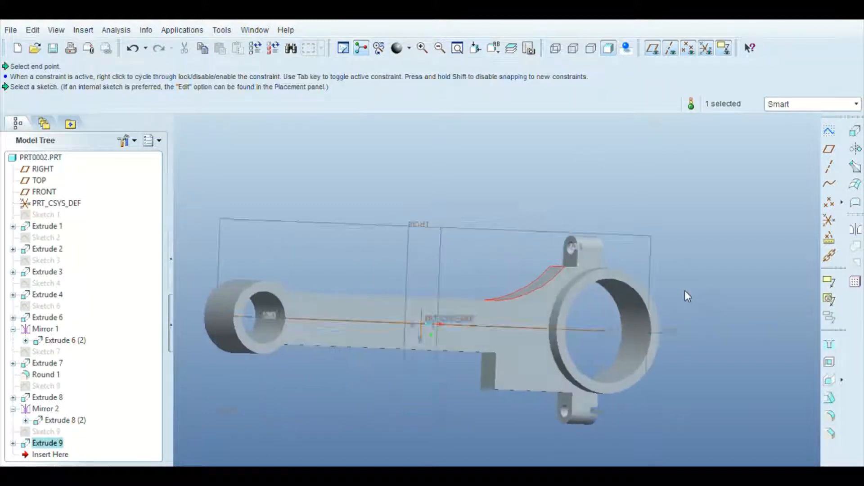
# - Mirror the curved corner cut about the TOP plane to the block's opposite side
pyautogui.click(855, 230)
pyautogui.click(38, 180)
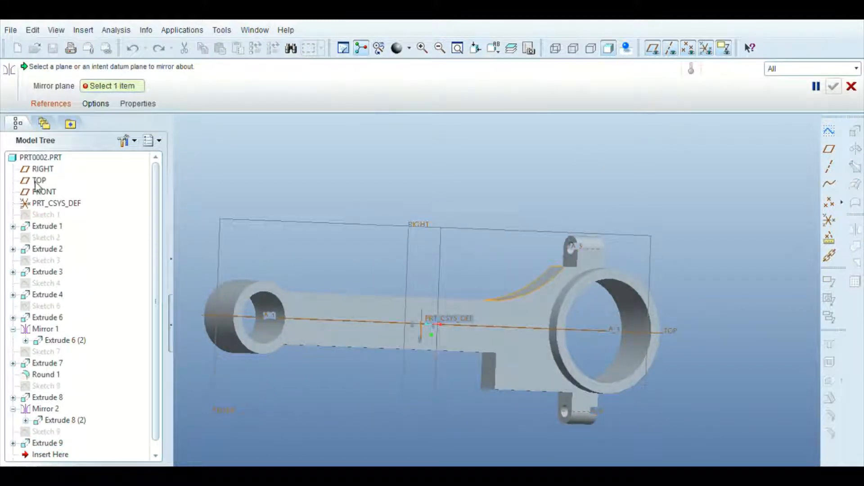
pyautogui.click(834, 86)
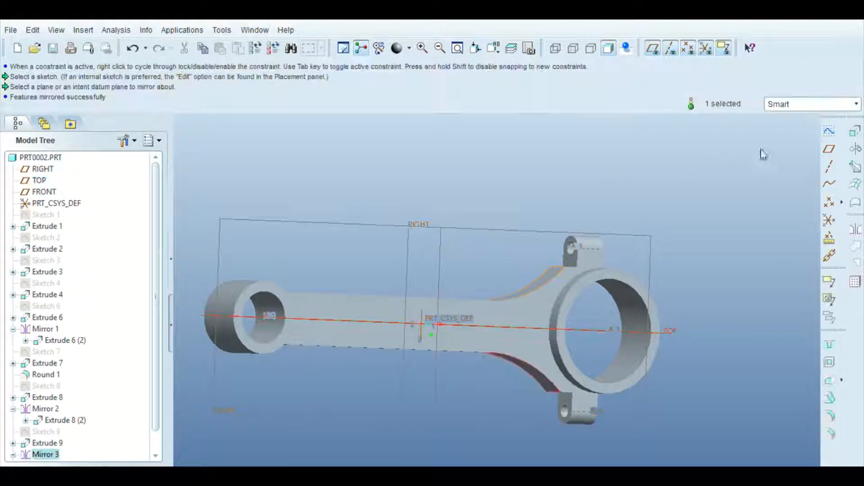
pyautogui.moveTo(763, 154); pyautogui.dragTo(713, 303, button='middle')
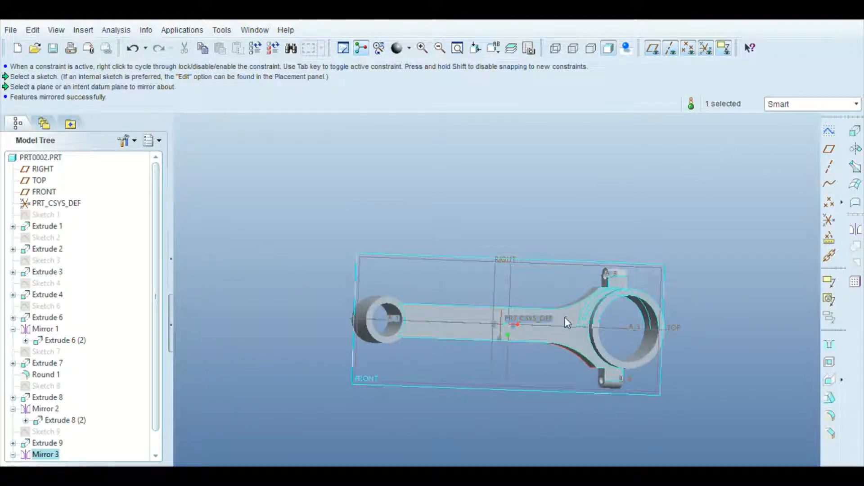
pyautogui.click(47, 192)
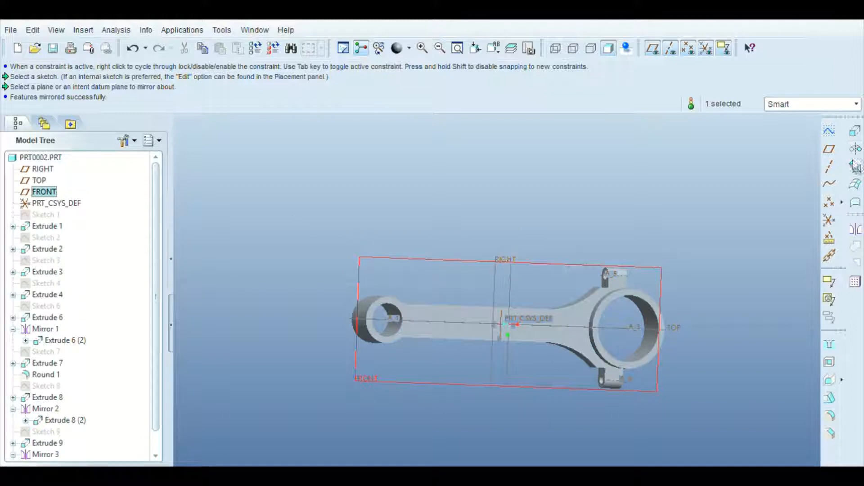
pyautogui.click(830, 131)
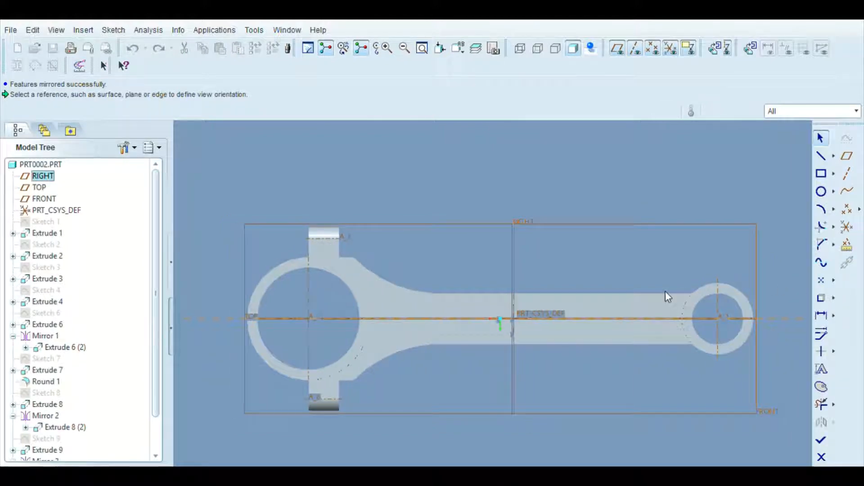
pyautogui.scroll(-4, 577, 285)
pyautogui.moveTo(667, 239)
pyautogui.mouseDown(button='middle')
pyautogui.moveTo(604, 255)
pyautogui.moveTo(756, 382)
pyautogui.mouseUp(button='middle')
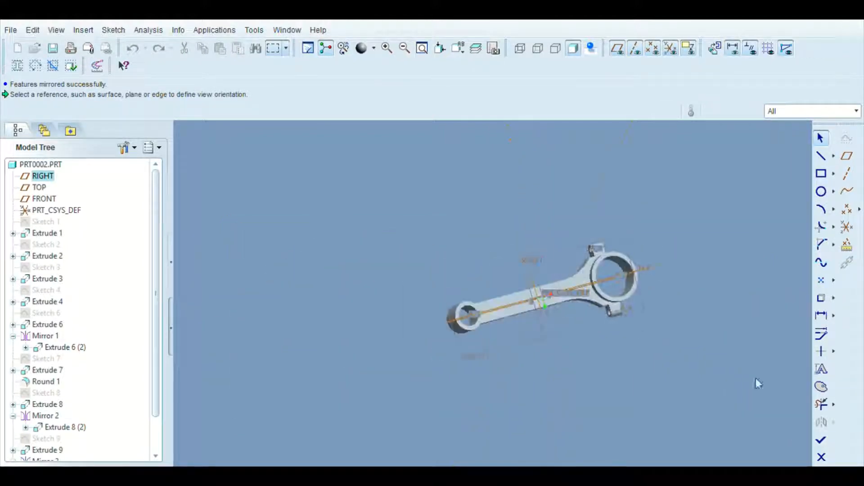
pyautogui.click(821, 457)
pyautogui.click(426, 278)
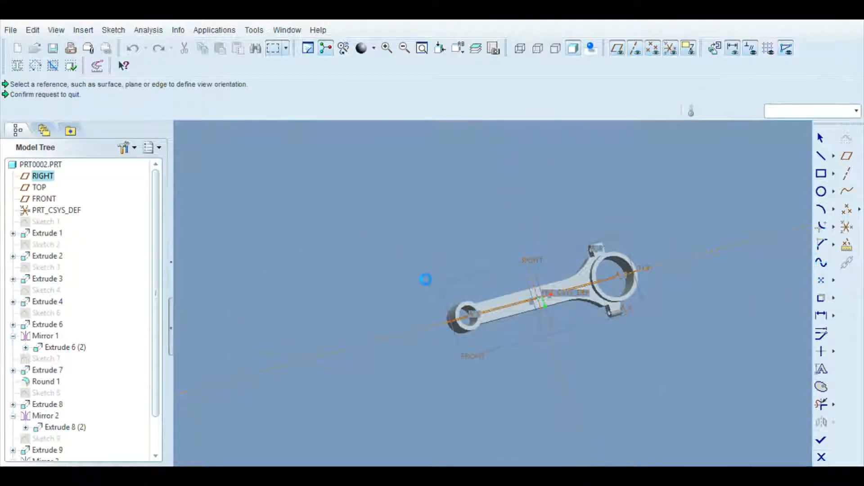
# - Start a sketch on the bar's flat face between the two bosses, using the RIGHT plane as orientation reference
pyautogui.click(578, 270)
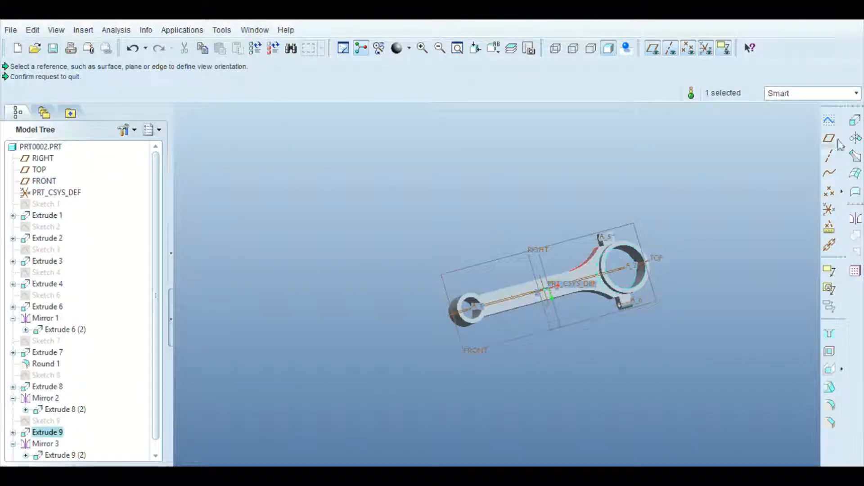
pyautogui.click(829, 120)
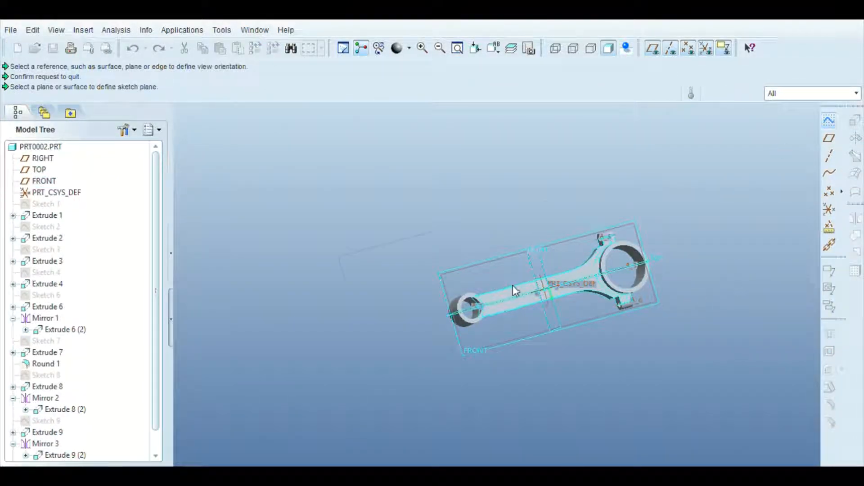
pyautogui.scroll(4, 513, 286)
pyautogui.click(528, 291)
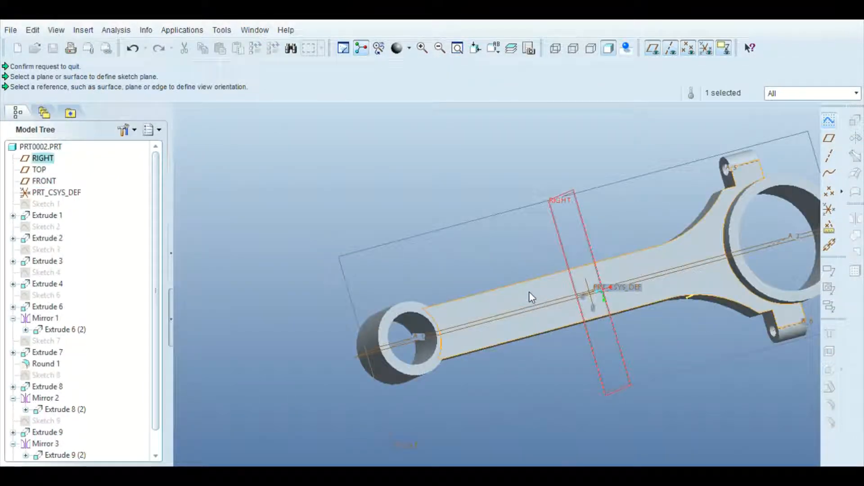
pyautogui.click(803, 267)
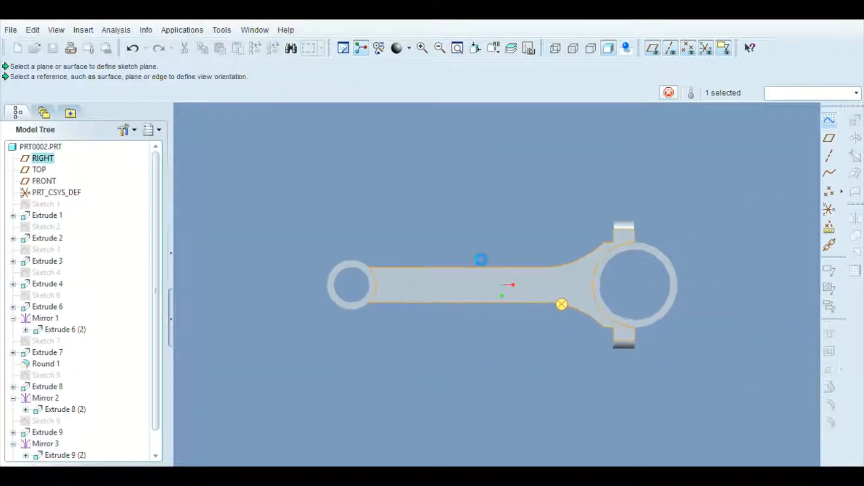
pyautogui.scroll(2, 432, 256)
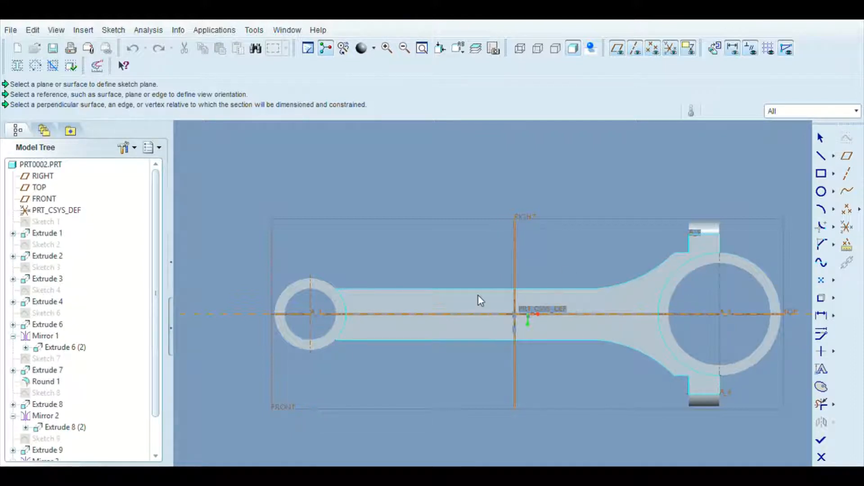
pyautogui.scroll(-2, 420, 295)
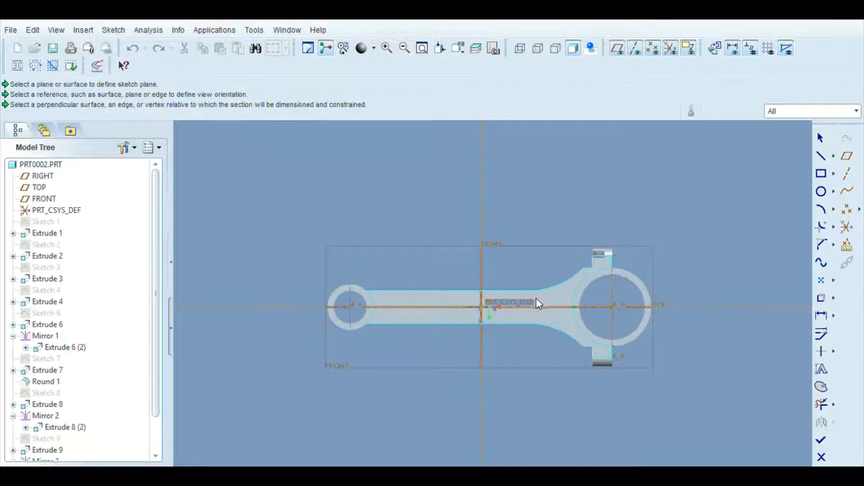
pyautogui.click(555, 48)
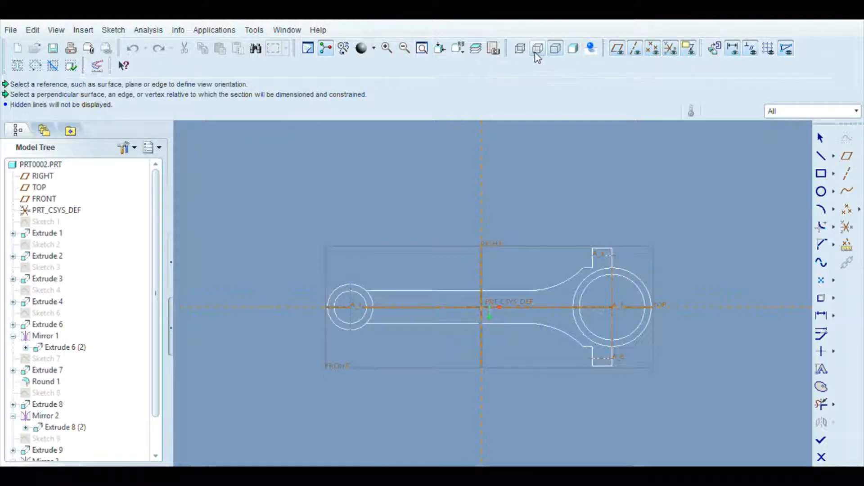
pyautogui.click(538, 48)
pyautogui.click(520, 48)
pyautogui.click(574, 48)
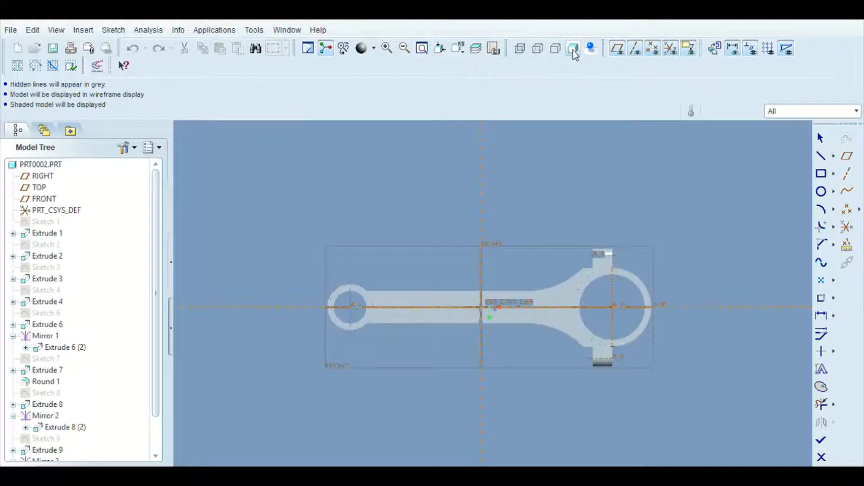
# - Add the bar's upper long edge as a reference for the sketch
pyautogui.keyDown('ctrl'); pyautogui.keyDown('alt'); pyautogui.click(512, 292); pyautogui.keyUp('alt'); pyautogui.keyUp('ctrl')
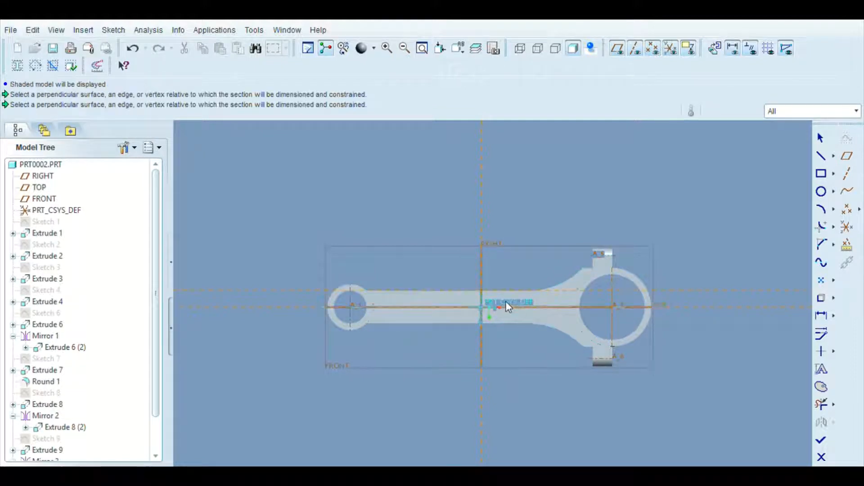
pyautogui.keyDown('ctrl'); pyautogui.keyDown('alt'); pyautogui.click(480, 295); pyautogui.keyUp('alt'); pyautogui.keyUp('ctrl')
pyautogui.click(803, 373)
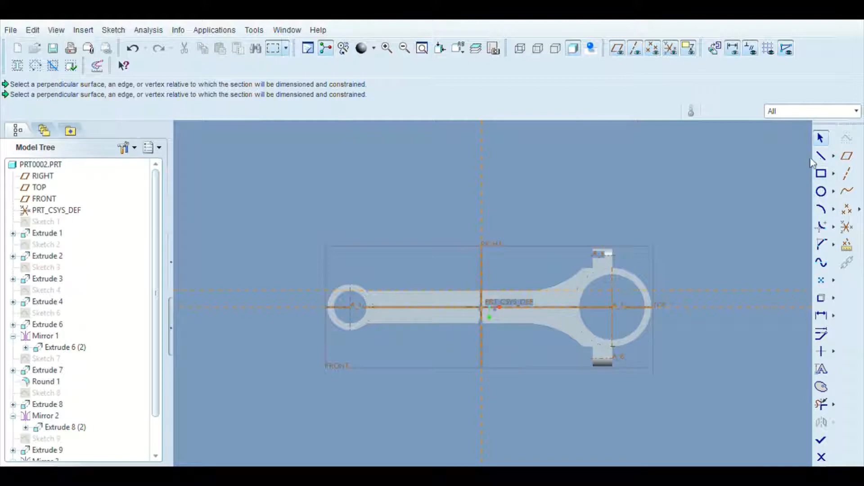
# - Sketch two small equal circles on the bar's centreline either side of the RIGHT plane, the small-boss one centred about 43 mm from it
pyautogui.click(821, 192)
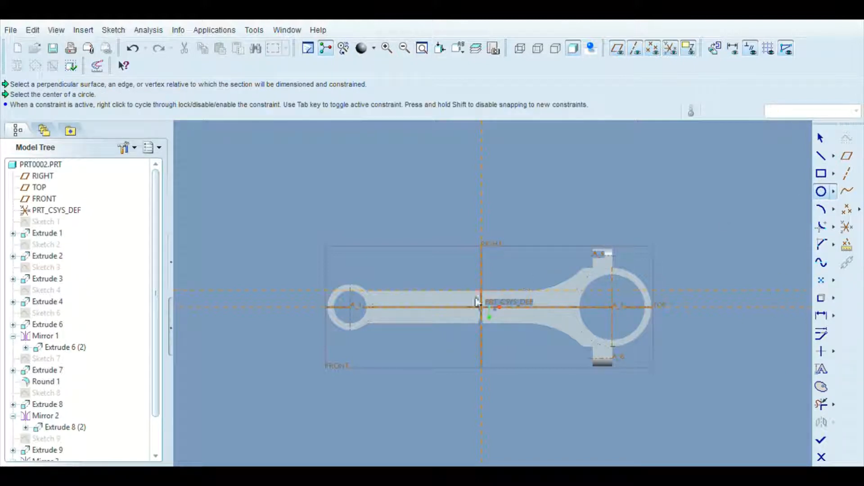
pyautogui.click(429, 306)
pyautogui.click(433, 303)
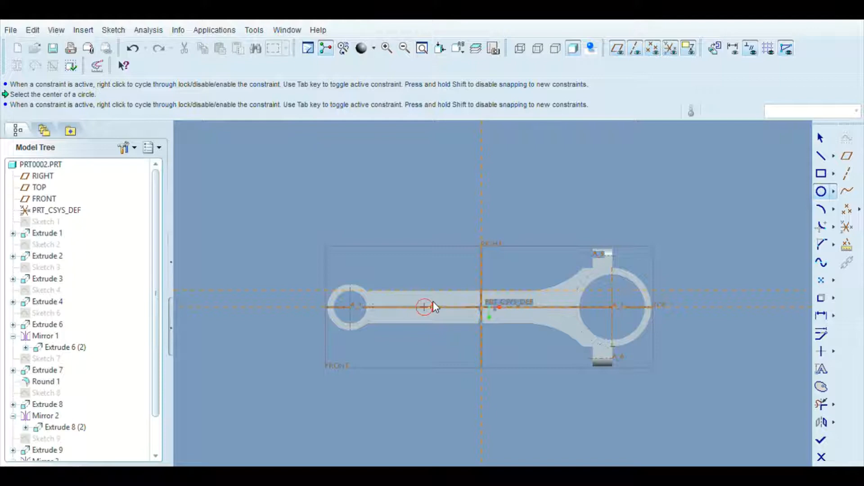
pyautogui.click(551, 307)
pyautogui.click(558, 302)
pyautogui.click(820, 138)
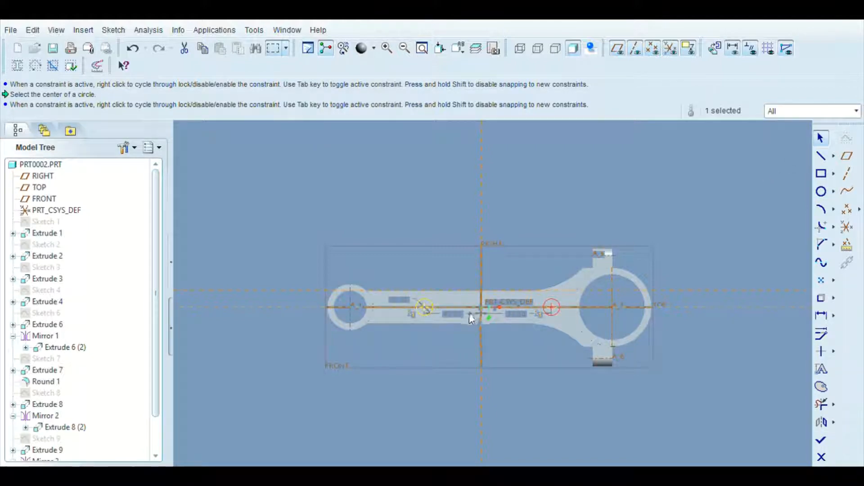
# - Set the circle centres' distances from the RIGHT plane to 60 mm towards the small boss and 40 mm towards the large boss
pyautogui.doubleClick(449, 315)
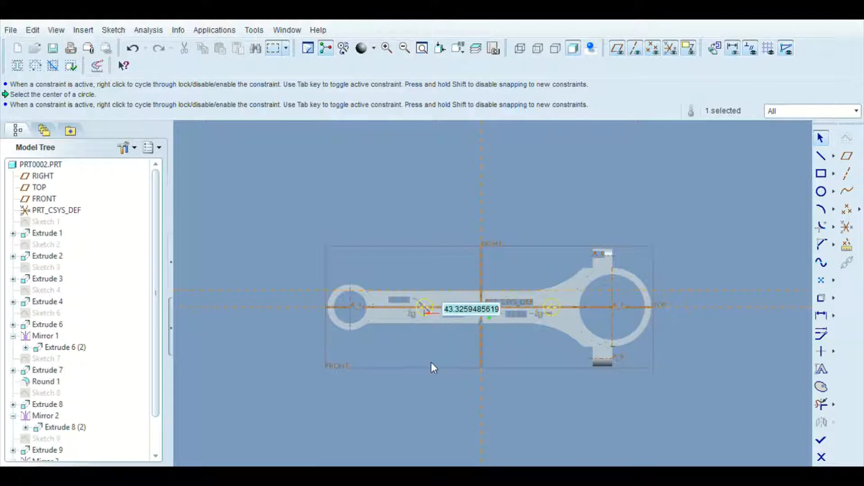
pyautogui.write('60')
pyautogui.press('Return')
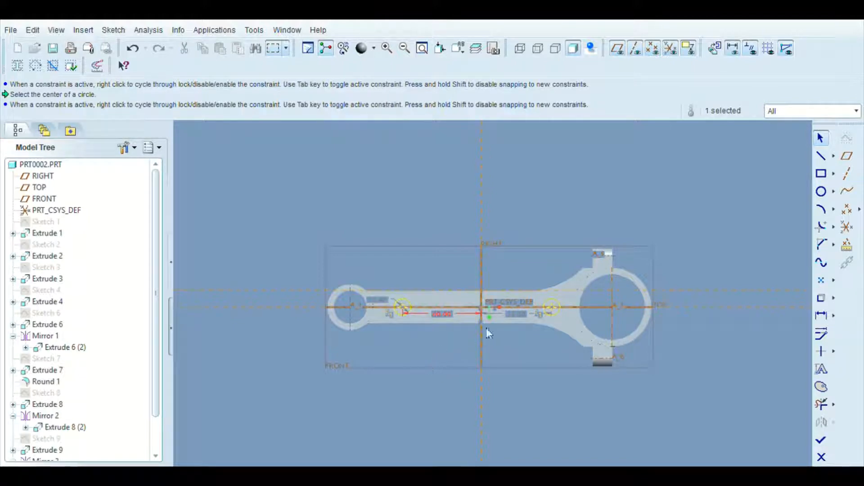
pyautogui.doubleClick(519, 314)
pyautogui.write('4')
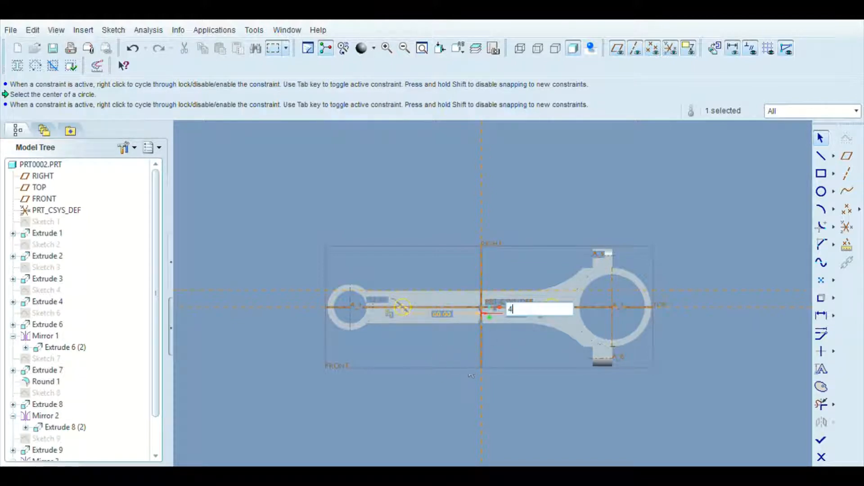
pyautogui.write('0')
pyautogui.press('Return')
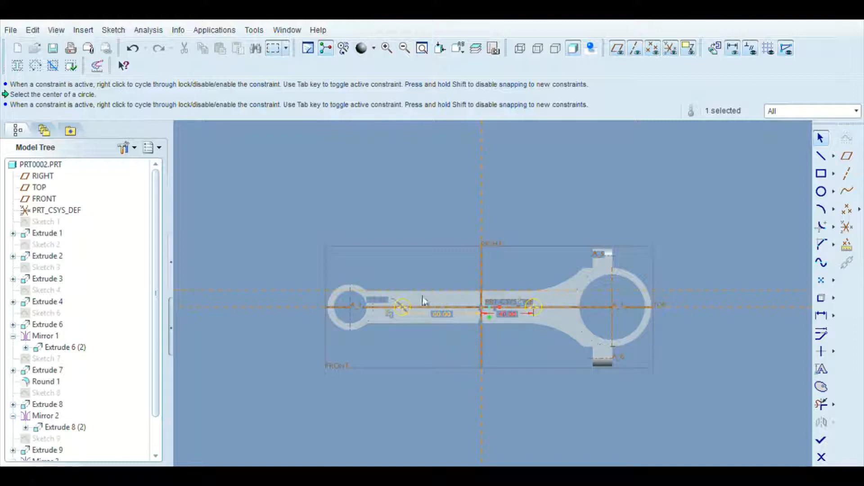
# - Set the diameter of the two equal circles to 7.5 mm
pyautogui.doubleClick(381, 299)
pyautogui.press('BackSpace')
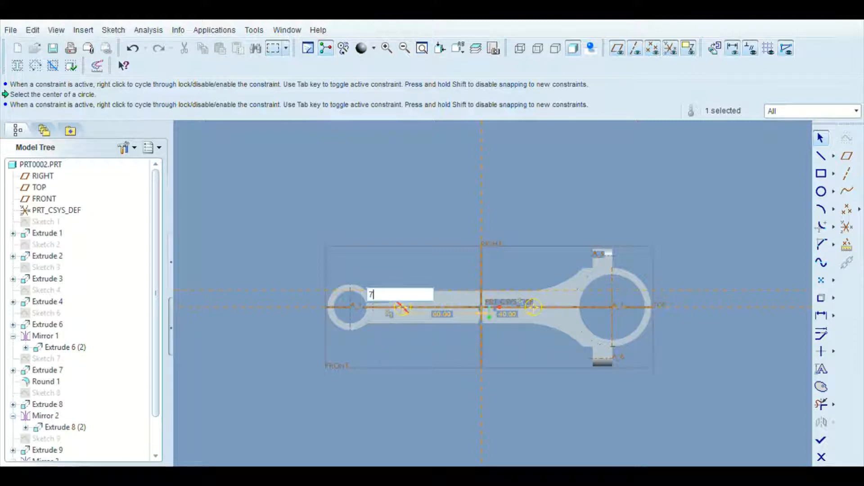
pyautogui.write('7.5')
pyautogui.press('Return')
# - Draw a horizontal line joining the uppermost points of the two circles
pyautogui.scroll(3, 462, 306)
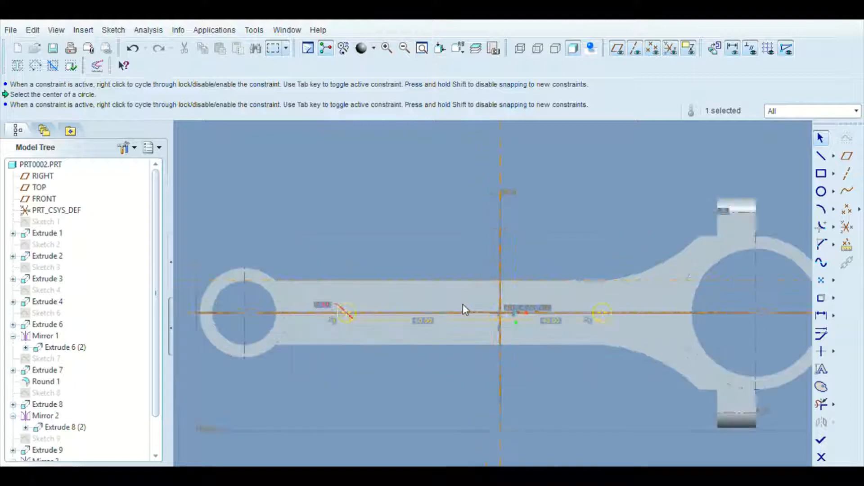
pyautogui.click(821, 155)
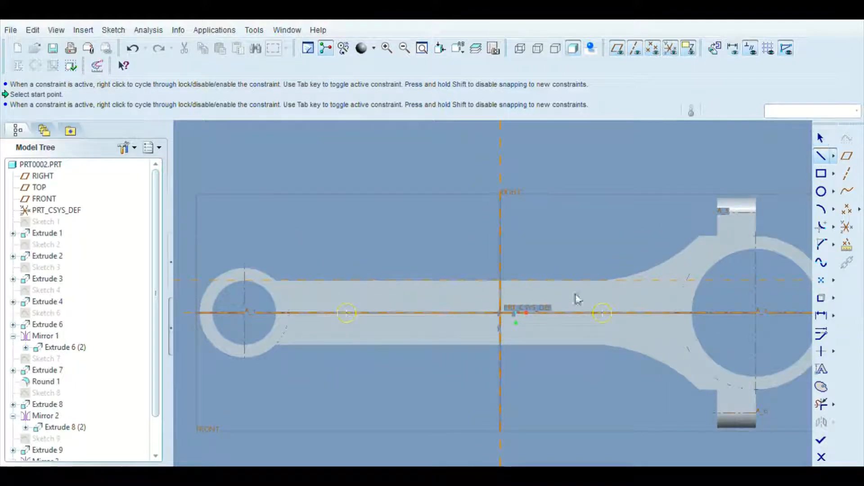
pyautogui.scroll(2, 572, 300)
pyautogui.click(621, 313)
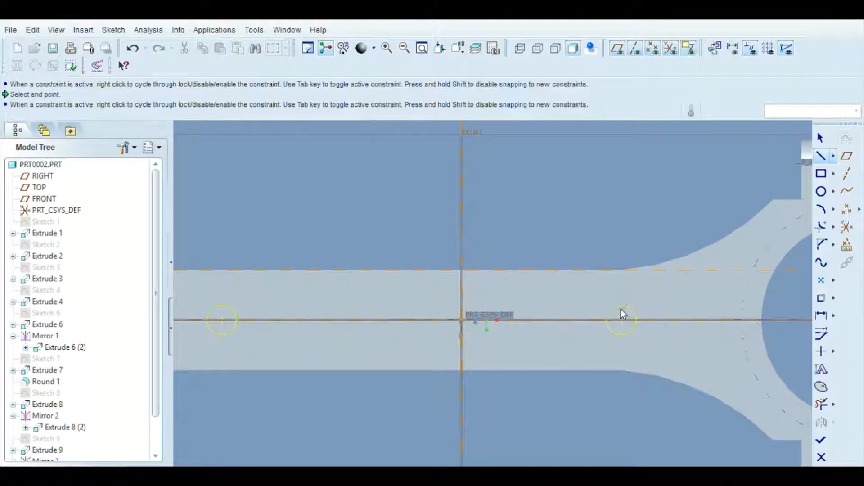
pyautogui.scroll(-3, 395, 309)
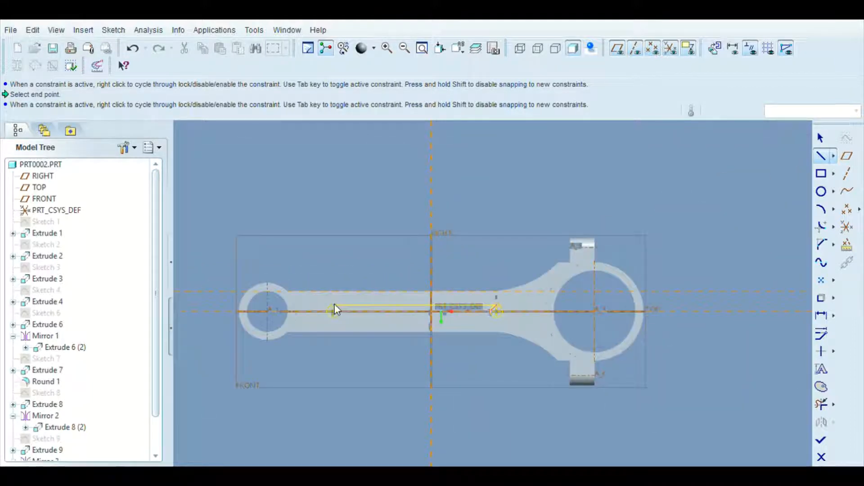
pyautogui.click(334, 304)
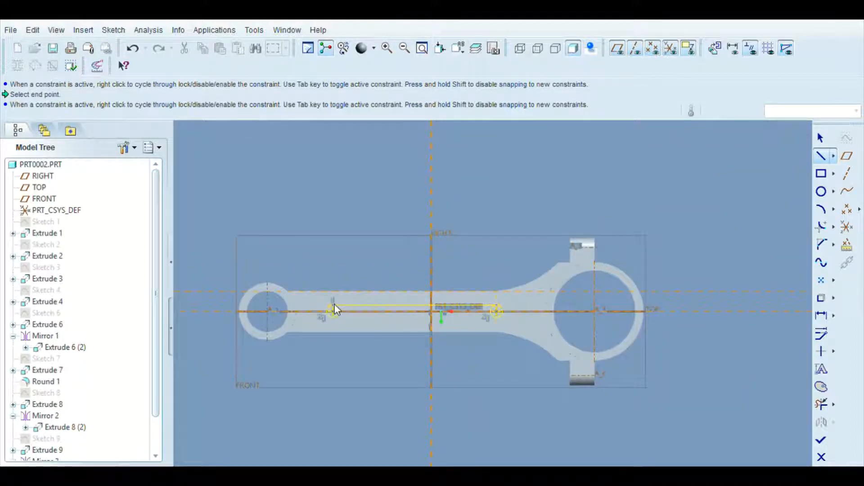
pyautogui.click(820, 138)
# - Draw a horizontal line joining the lowest points of the two circles, continuing into a vertical line up from its small-boss end
pyautogui.click(822, 156)
pyautogui.scroll(3, 491, 321)
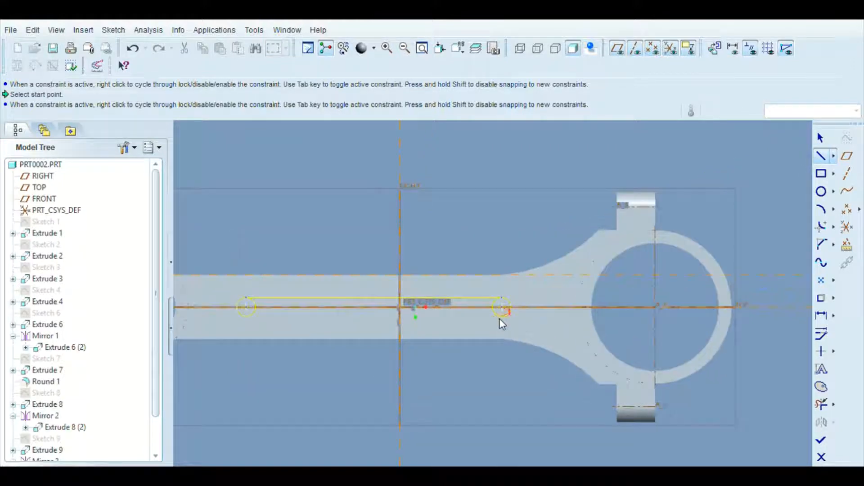
pyautogui.click(500, 318)
pyautogui.scroll(-4, 490, 320)
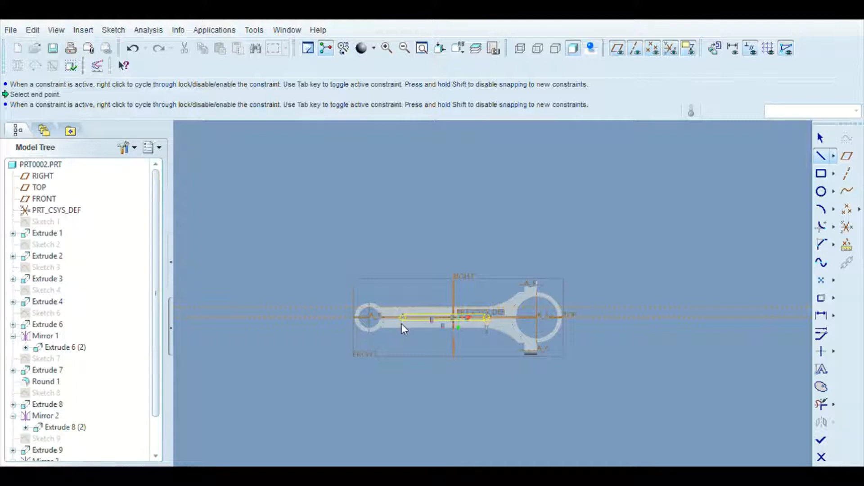
pyautogui.click(403, 323)
pyautogui.click(403, 138)
pyautogui.click(822, 141)
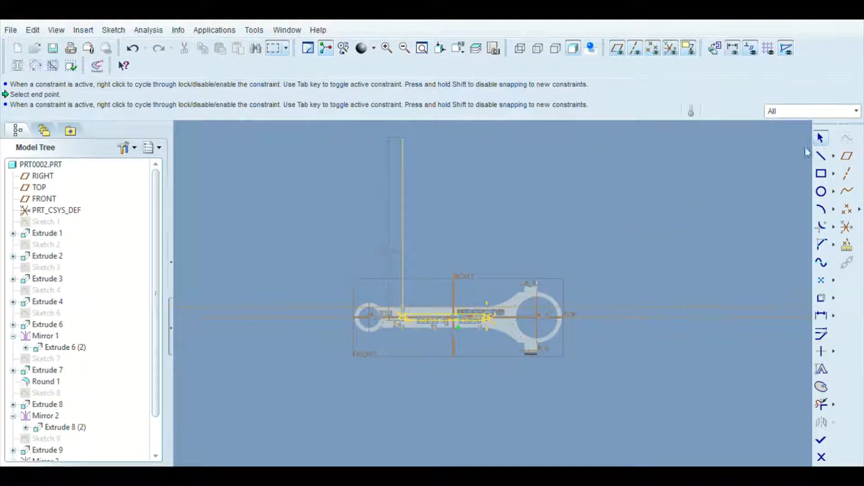
# - Trim away the stray vertical line and the inner halves of both circles to leave a closed slot outline, and finish the sketch
pyautogui.click(821, 405)
pyautogui.click(401, 243)
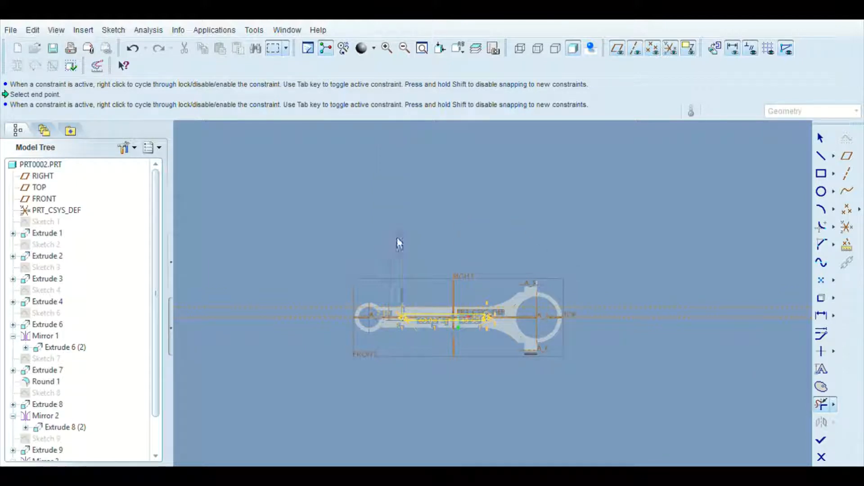
pyautogui.scroll(5, 419, 320)
pyautogui.scroll(4, 377, 289)
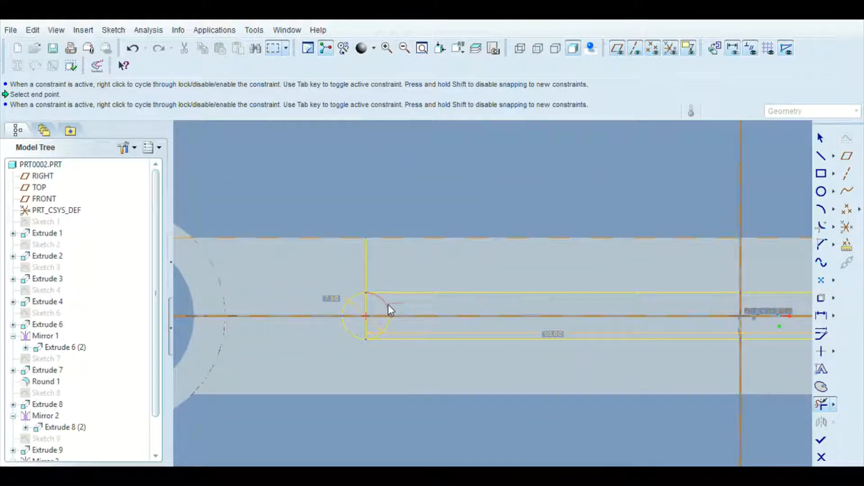
pyautogui.click(388, 305)
pyautogui.click(381, 331)
pyautogui.scroll(5, 368, 299)
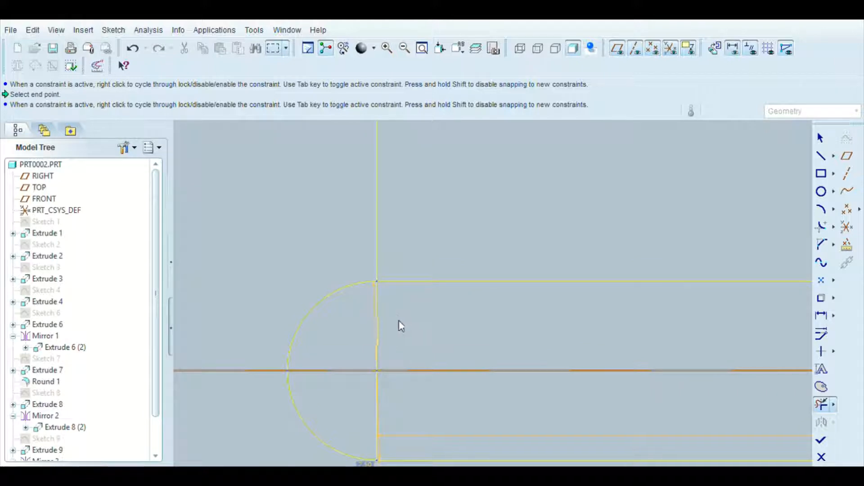
pyautogui.scroll(-3, 416, 332)
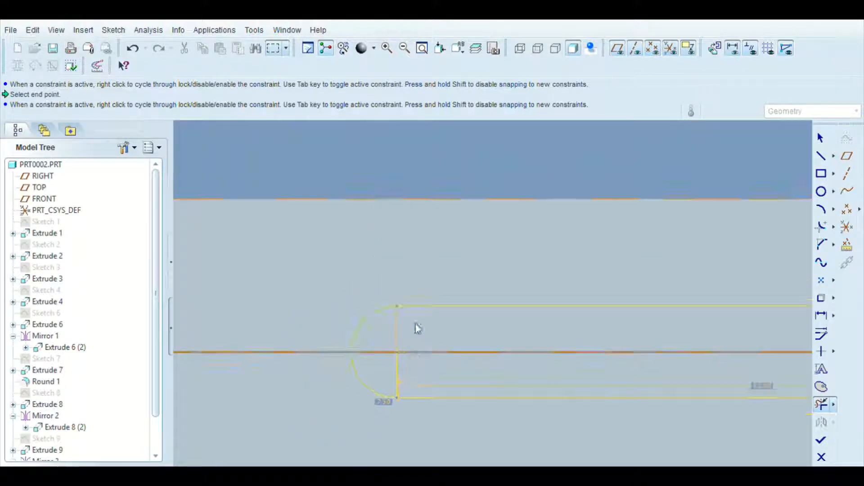
pyautogui.scroll(-5, 395, 370)
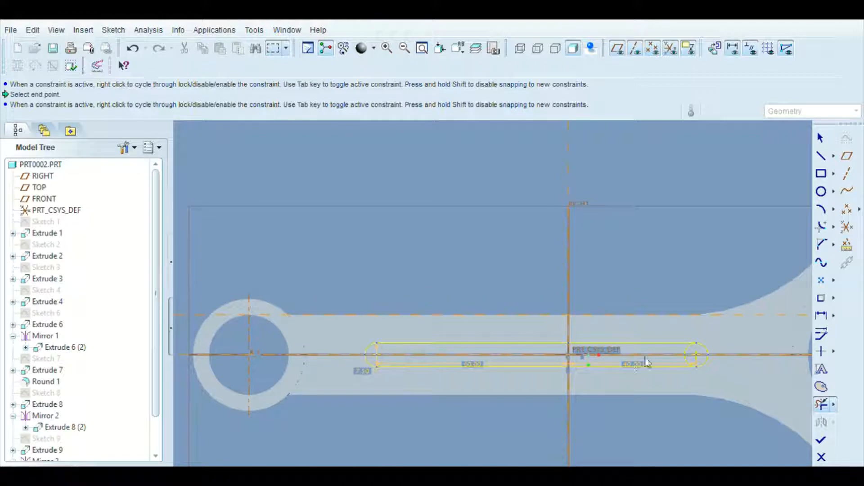
pyautogui.scroll(4, 704, 349)
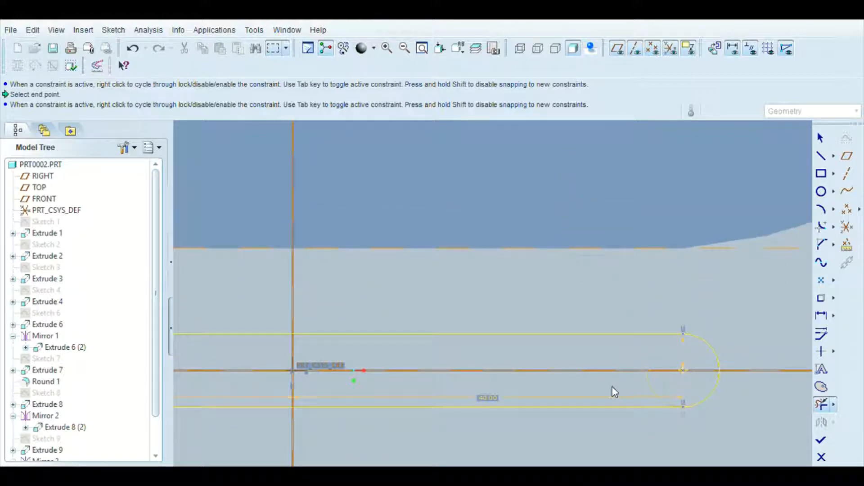
pyautogui.scroll(-4, 612, 387)
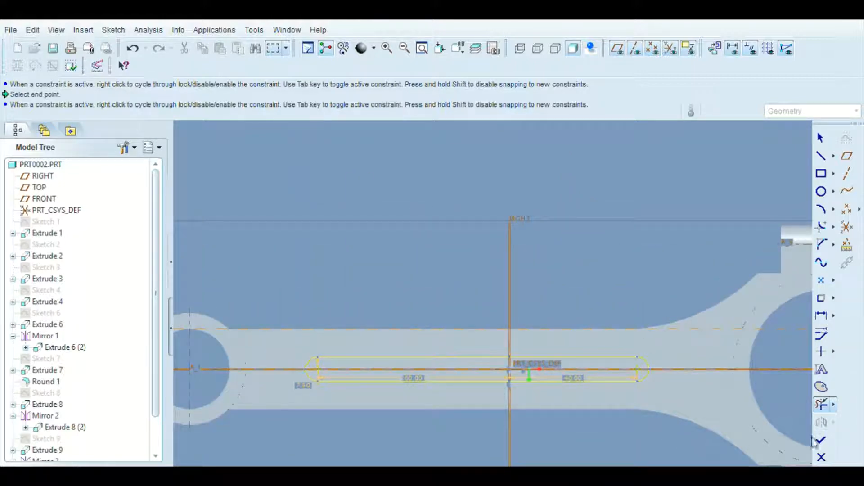
pyautogui.click(821, 440)
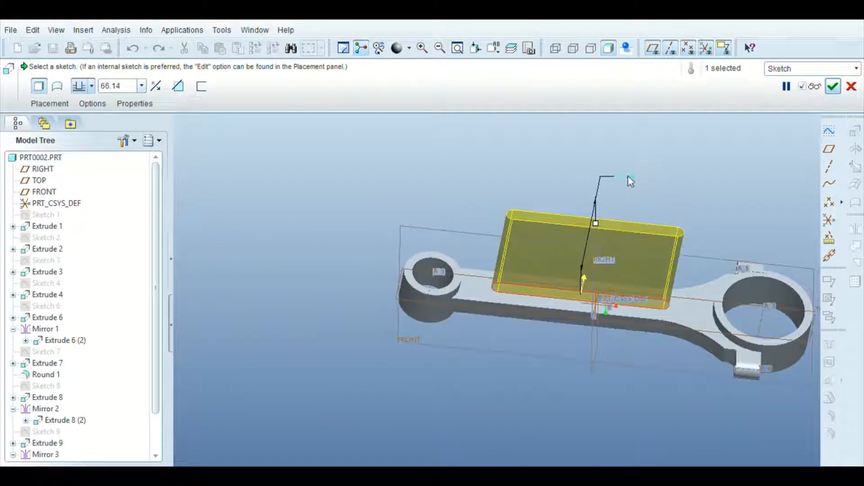
# - Extrude the slot outline as a 3 mm deep cut into the bar's face
pyautogui.doubleClick(630, 180)
pyautogui.write('3')
pyautogui.press('Return')
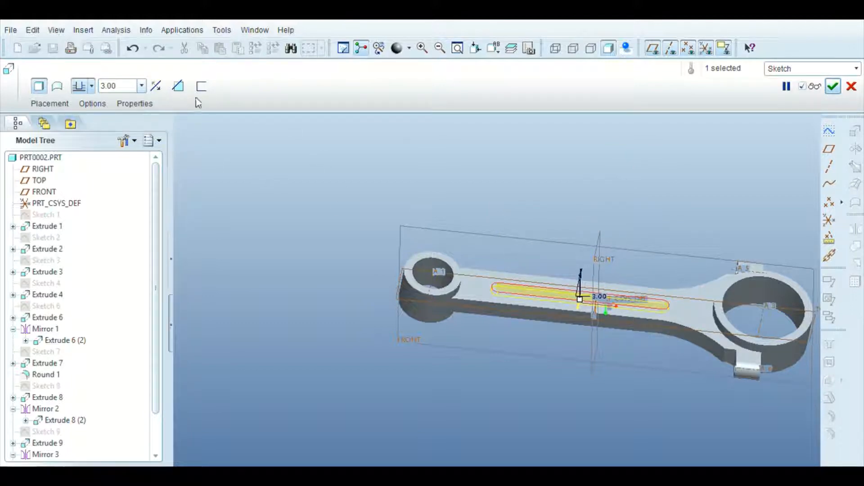
pyautogui.click(178, 86)
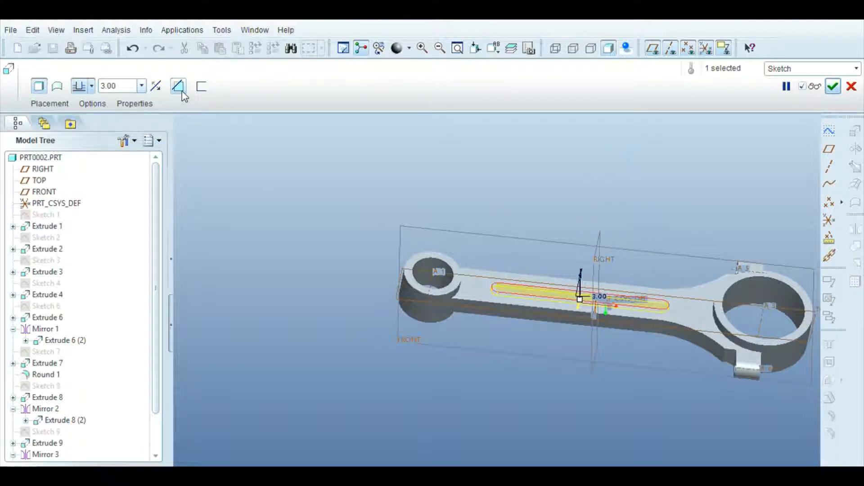
pyautogui.click(833, 87)
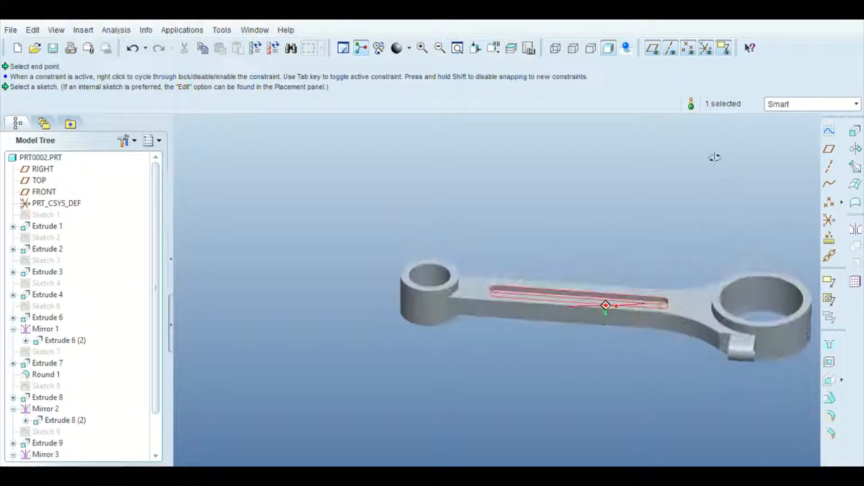
# - Mirror the 3 mm deep slot cut about the FRONT plane onto the bar's opposite face
pyautogui.moveTo(714, 157); pyautogui.dragTo(715, 138, button='middle')
pyautogui.scroll(2, 483, 181)
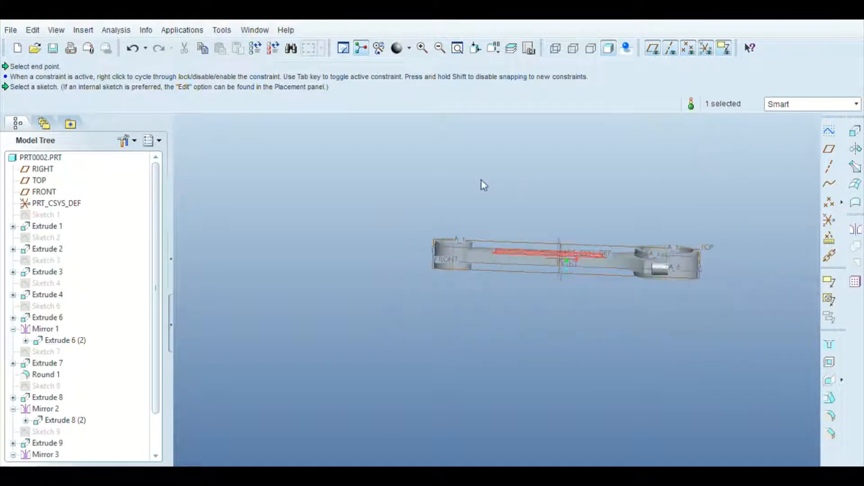
pyautogui.moveTo(593, 184); pyautogui.dragTo(658, 217, button='middle')
pyautogui.click(856, 230)
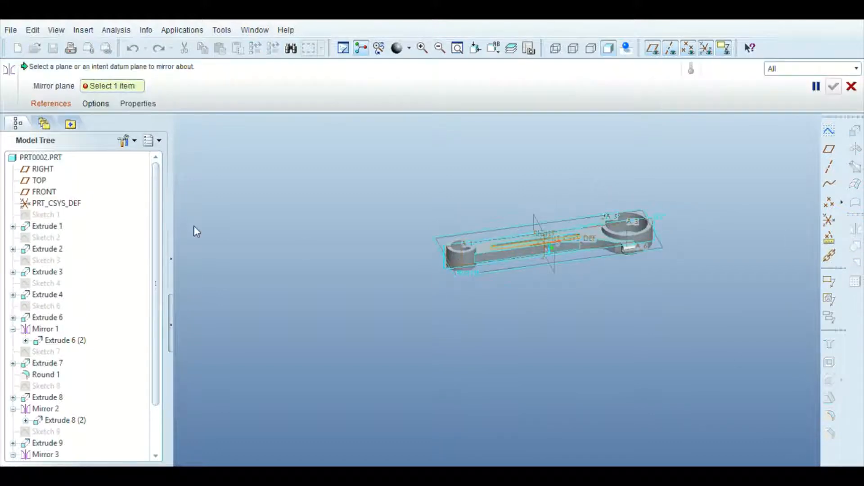
pyautogui.click(45, 192)
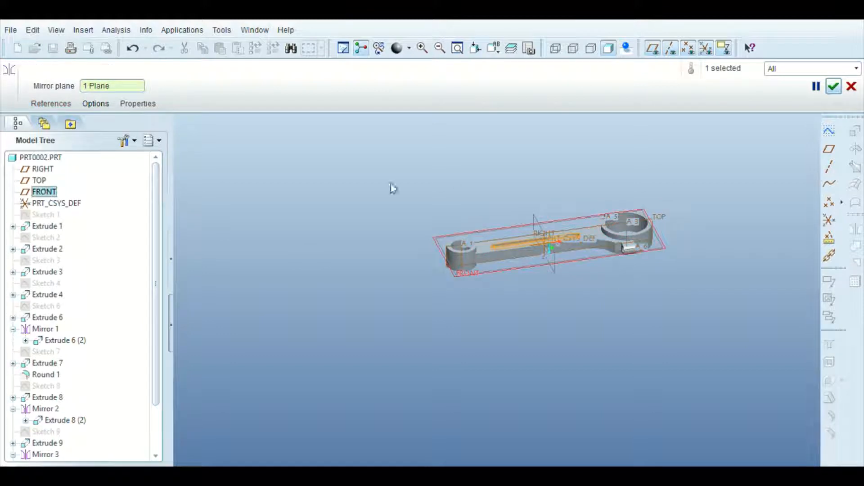
pyautogui.click(833, 87)
pyautogui.scroll(-4, 520, 213)
pyautogui.scroll(3, 370, 197)
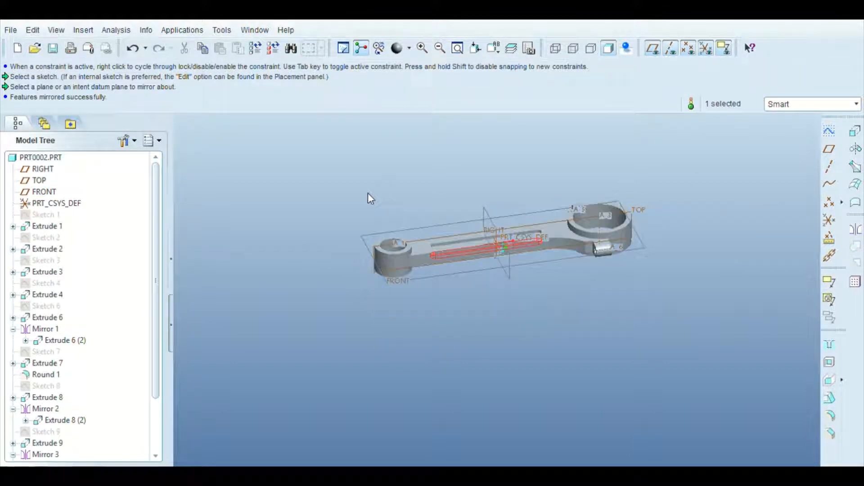
# - Start a sketch on the FRONT plane and add a vertical reference through the large boss's centre
pyautogui.moveTo(463, 166); pyautogui.dragTo(429, 218, button='middle')
pyautogui.moveTo(476, 239)
pyautogui.mouseDown(button='middle')
pyautogui.moveTo(470, 351)
pyautogui.moveTo(480, 326)
pyautogui.moveTo(475, 244)
pyautogui.mouseUp(button='middle')
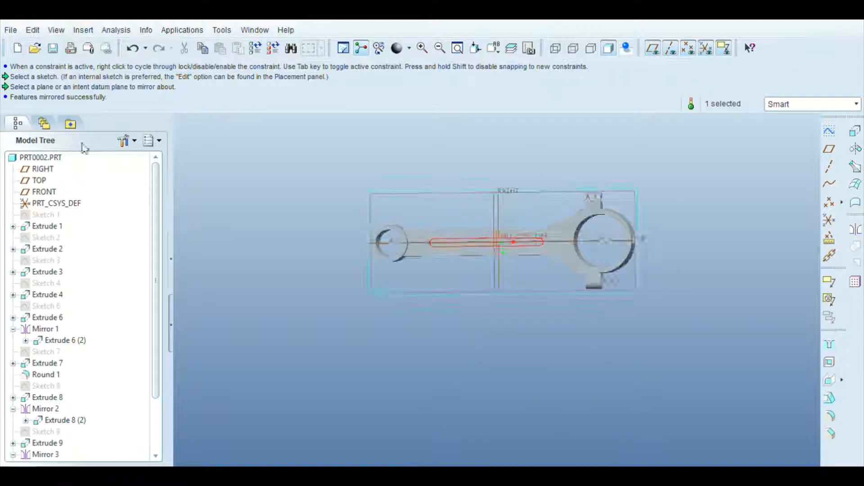
pyautogui.click(39, 193)
pyautogui.click(829, 131)
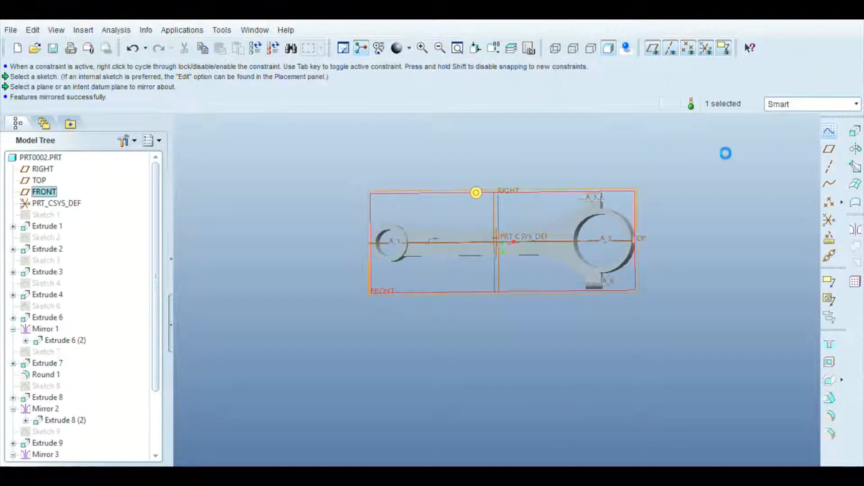
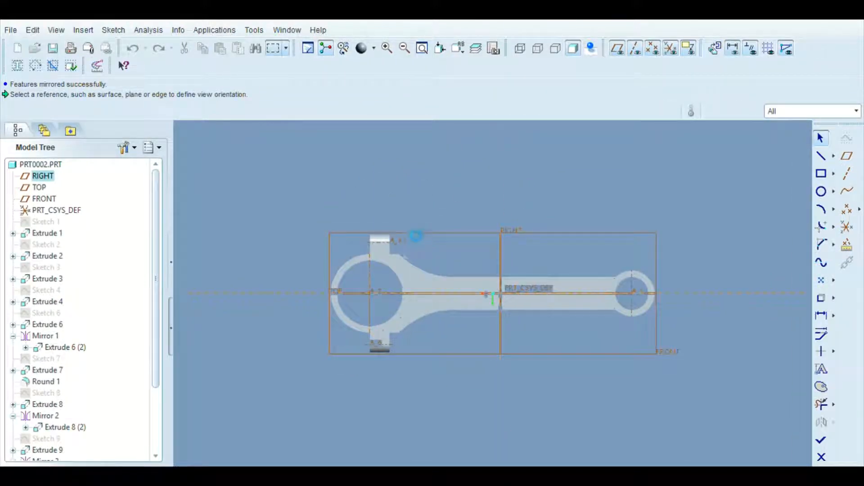
pyautogui.click(370, 252)
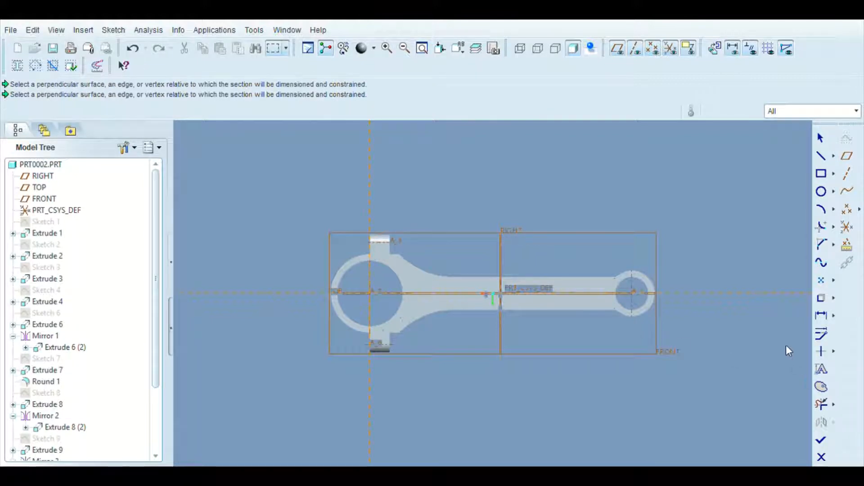
# - Draw a rectangle from the vertical reference outward, enclosing the outer half of the large boss, and finish the sketch
pyautogui.click(821, 176)
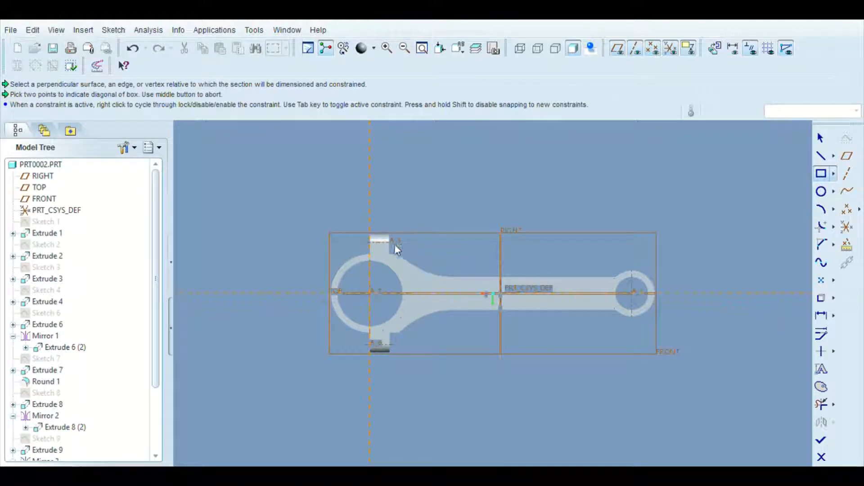
pyautogui.click(371, 244)
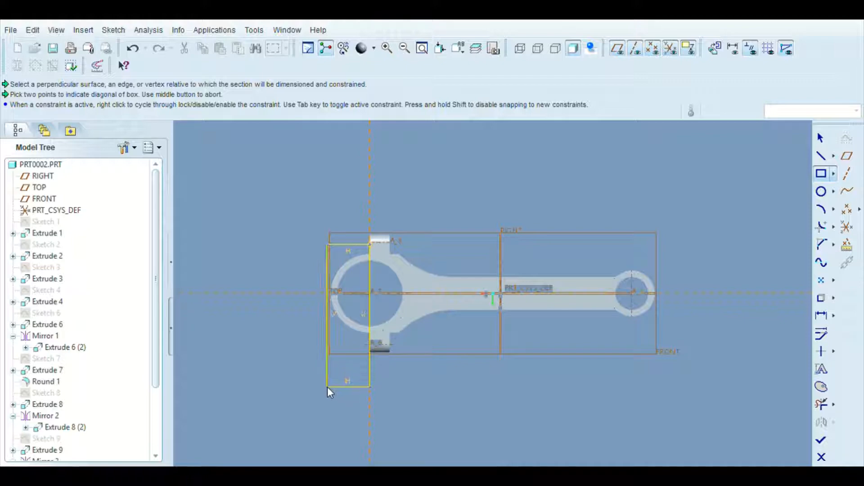
pyautogui.click(308, 388)
pyautogui.click(827, 140)
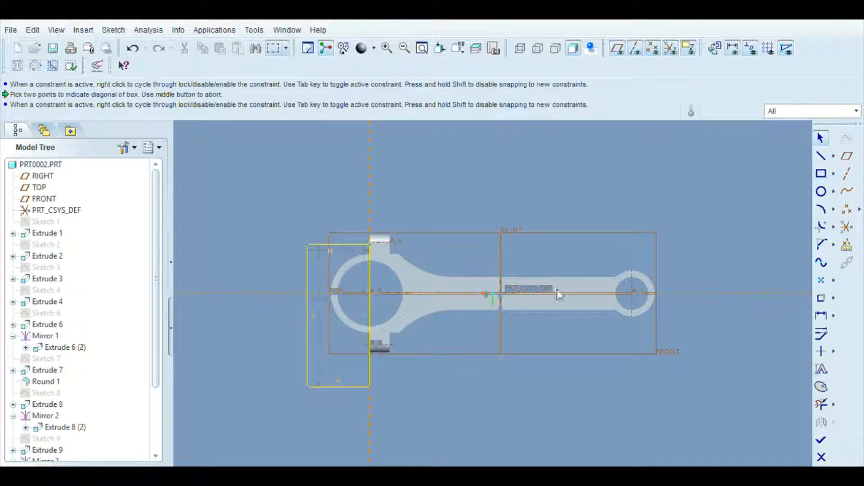
pyautogui.click(822, 440)
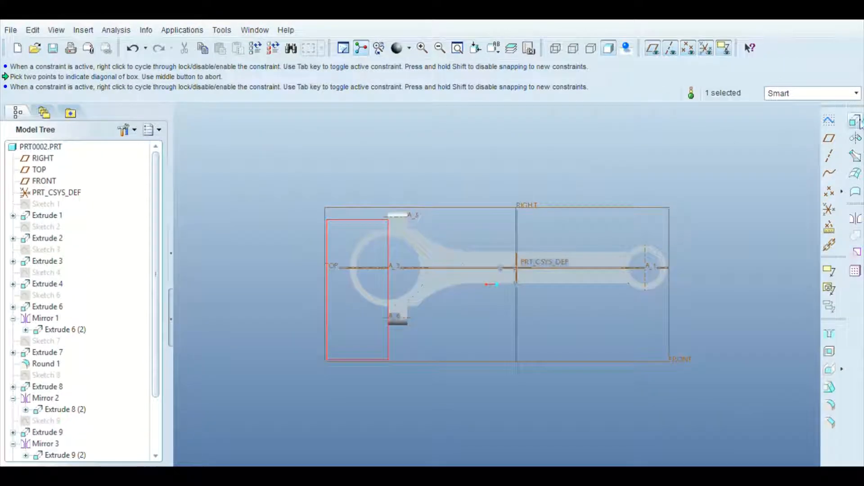
# - Extrude the rectangle as a cut through the full thickness to remove the outer half of the large boss
pyautogui.moveTo(448, 188); pyautogui.dragTo(520, 184, button='middle')
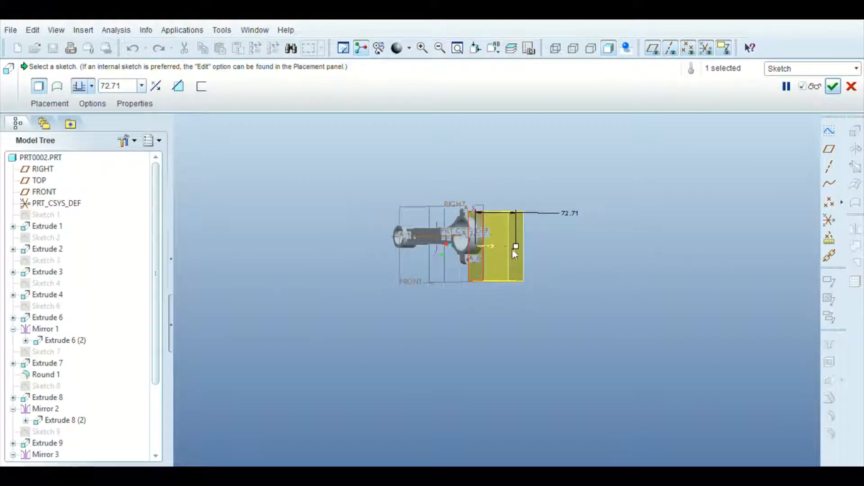
pyautogui.moveTo(490, 248); pyautogui.dragTo(532, 238, button='middle')
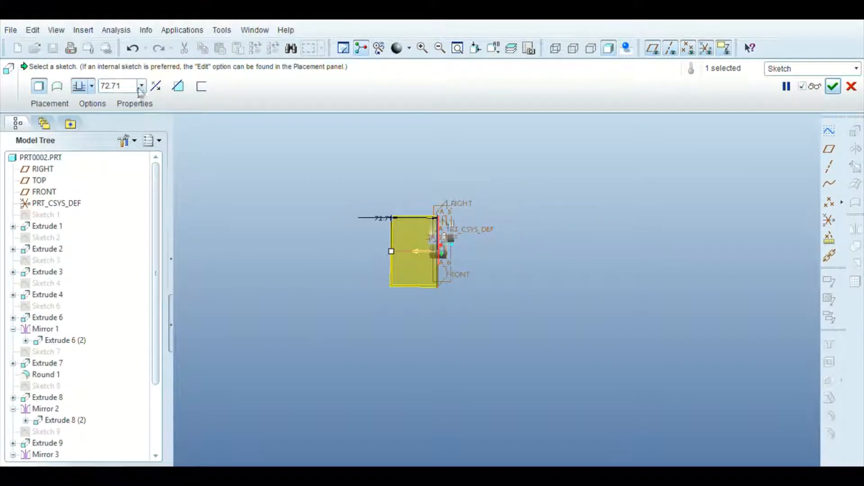
pyautogui.click(178, 86)
pyautogui.click(833, 87)
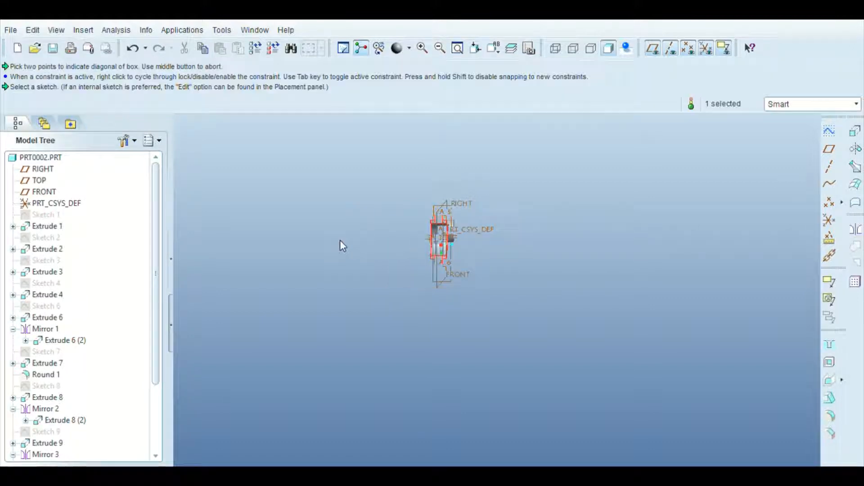
# - Hide the coordinate systems, annotations, datum points, axes and datum planes, and clear the selection
pyautogui.moveTo(342, 245)
pyautogui.mouseDown(button='middle')
pyautogui.moveTo(347, 230)
pyautogui.moveTo(419, 207)
pyautogui.moveTo(537, 197)
pyautogui.mouseUp(button='middle')
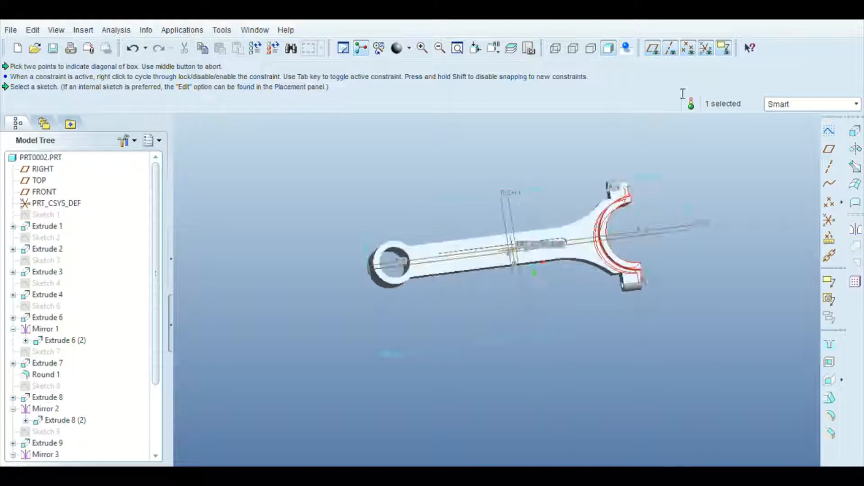
pyautogui.click(704, 47)
pyautogui.click(724, 47)
pyautogui.click(688, 47)
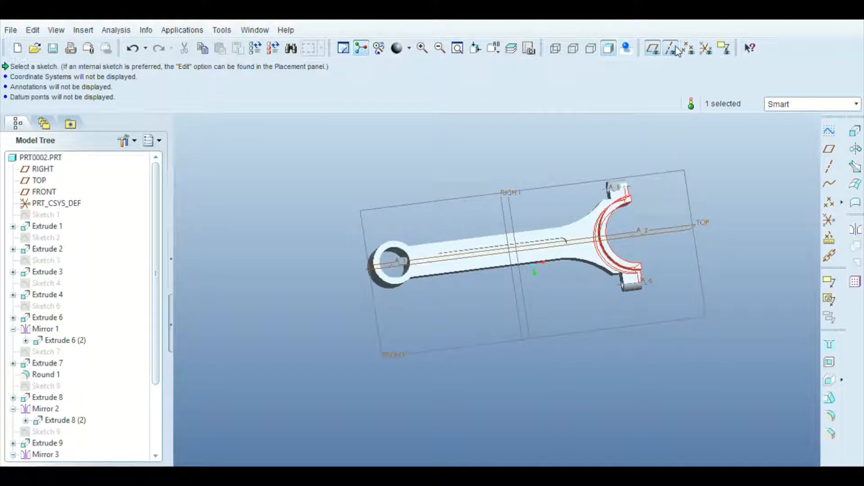
pyautogui.click(670, 48)
pyautogui.click(653, 48)
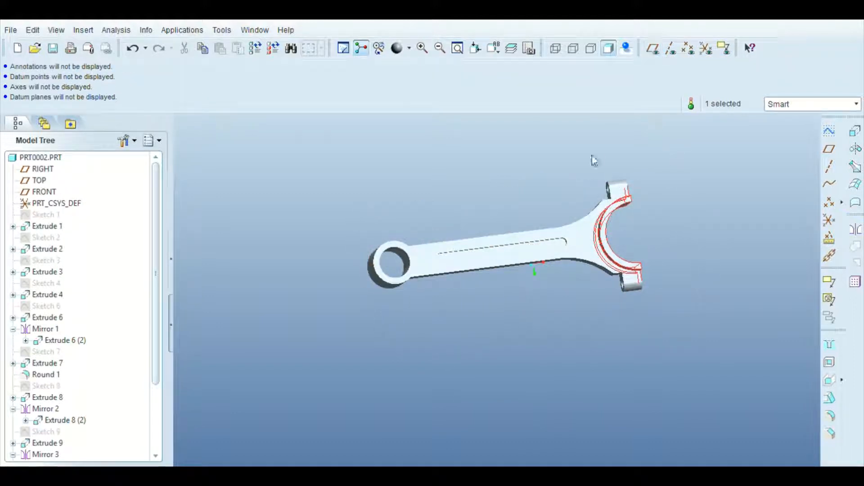
pyautogui.click(493, 172)
# - Apply the dark textured appearance to the floors of the slots on both faces of the bar
pyautogui.moveTo(796, 232); pyautogui.dragTo(662, 259, button='middle')
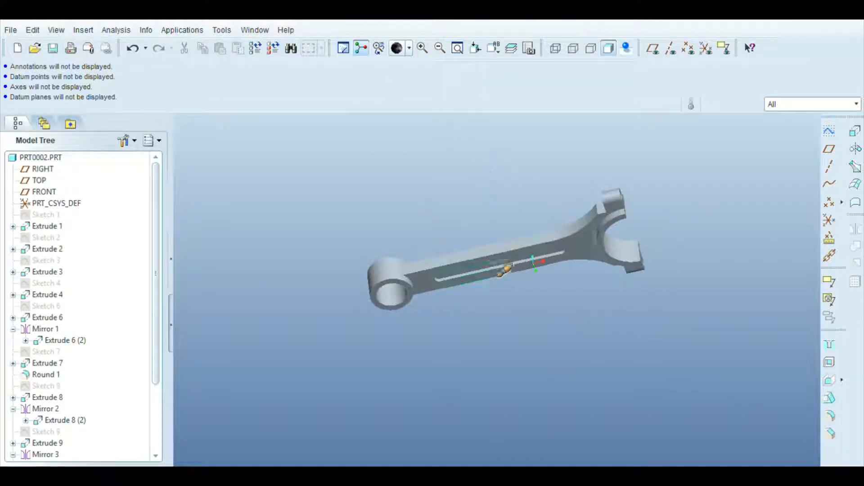
pyautogui.click(499, 266)
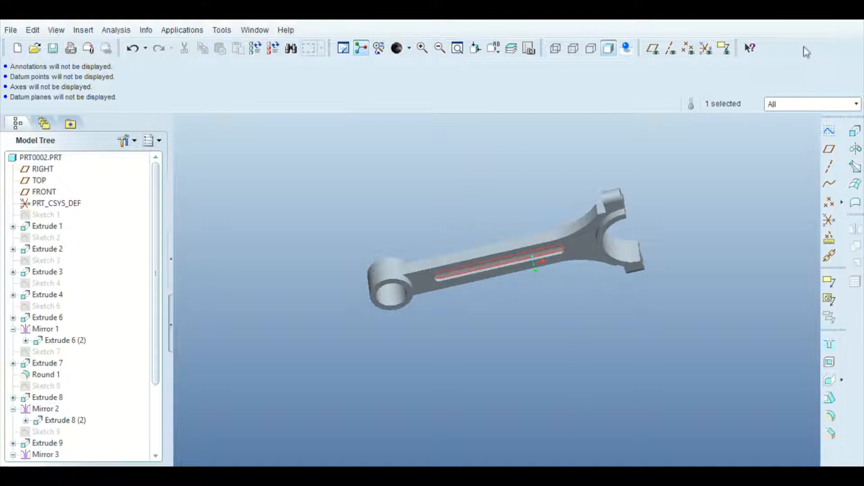
pyautogui.middleClick(806, 51)
pyautogui.moveTo(385, 153); pyautogui.dragTo(543, 210, button='middle')
pyautogui.click(543, 265)
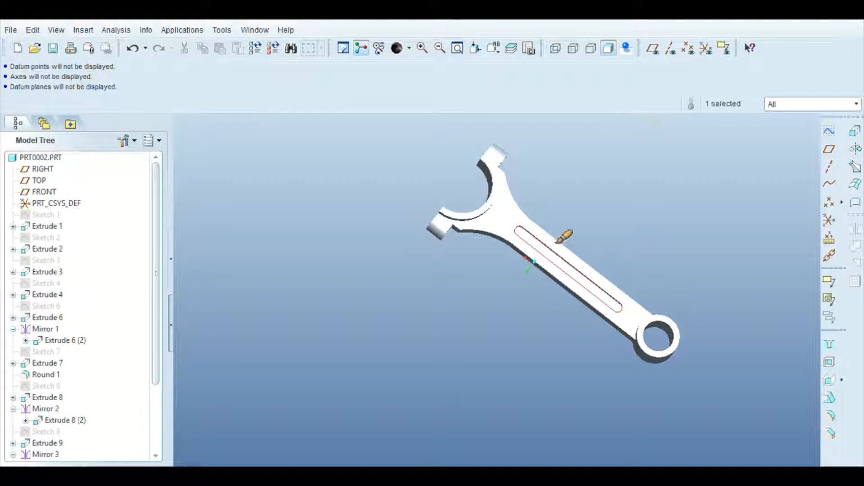
pyautogui.middleClick(809, 49)
# - Apply the dark textured appearance to the inner surfaces of the large half-bore and the small boss's bore
pyautogui.moveTo(686, 210); pyautogui.dragTo(560, 186, button='middle')
pyautogui.scroll(-4, 542, 176)
pyautogui.click(397, 51)
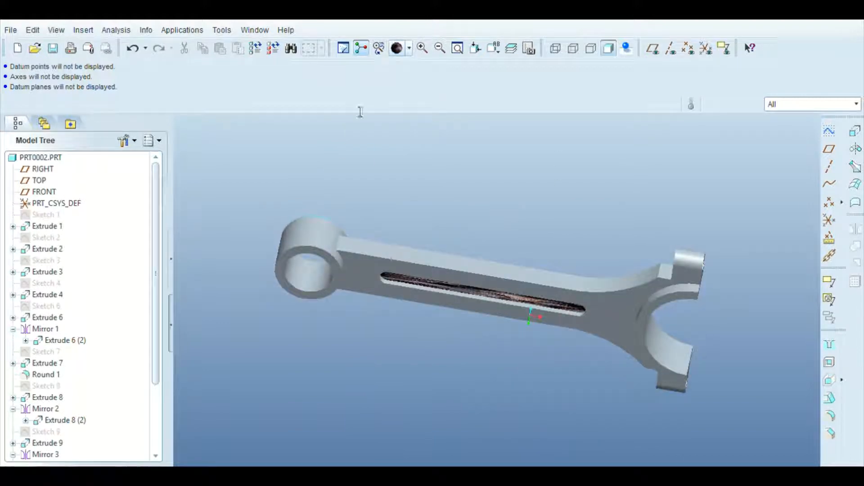
pyautogui.click(319, 252)
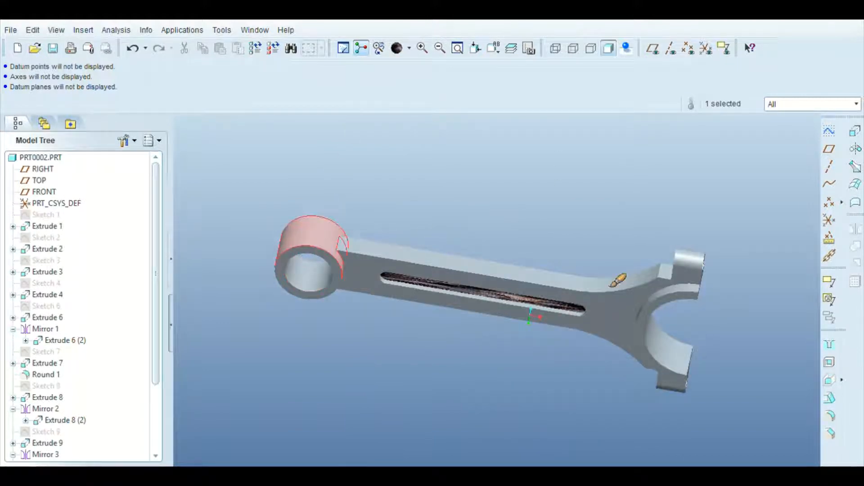
pyautogui.click(689, 363)
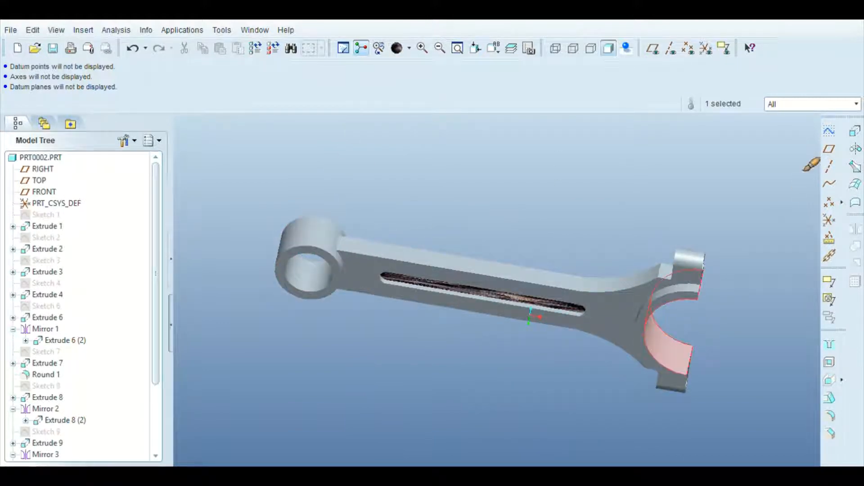
pyautogui.click(801, 52)
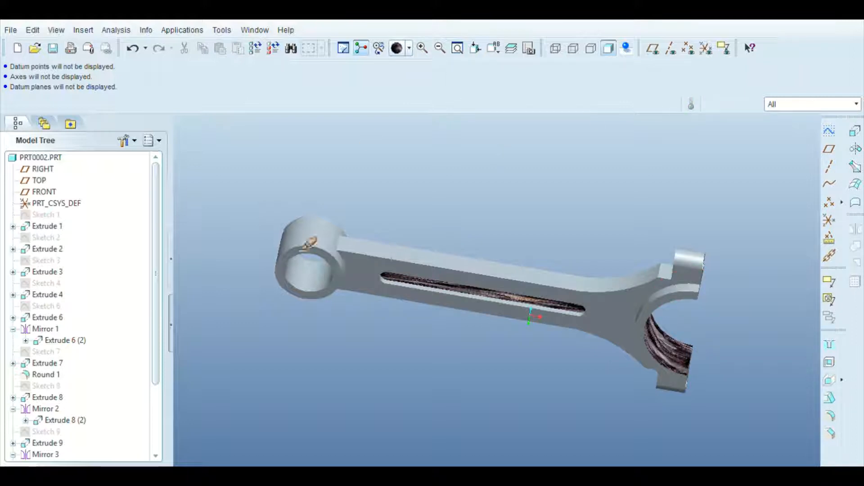
pyautogui.click(318, 286)
pyautogui.click(798, 50)
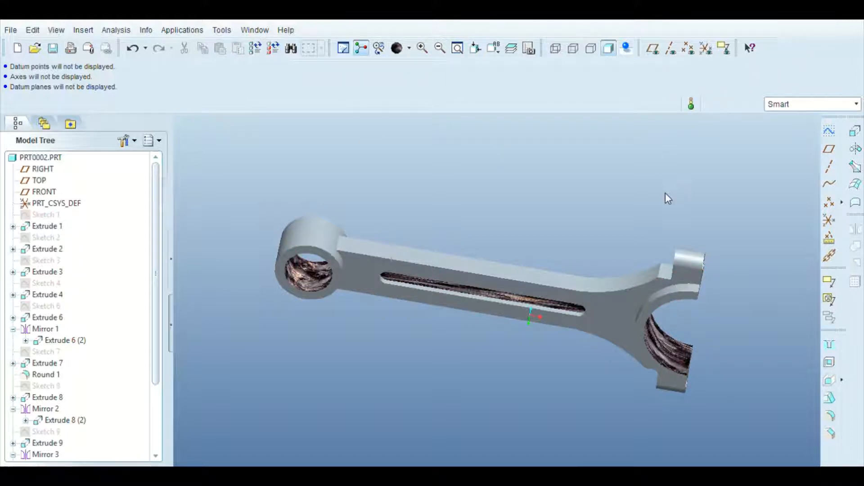
# - Inspect the finished connecting rod from several angles and zoom levels
pyautogui.moveTo(666, 193); pyautogui.dragTo(357, 195, button='middle')
pyautogui.scroll(2, 569, 188)
pyautogui.scroll(-2, 567, 167)
pyautogui.scroll(1, 521, 175)
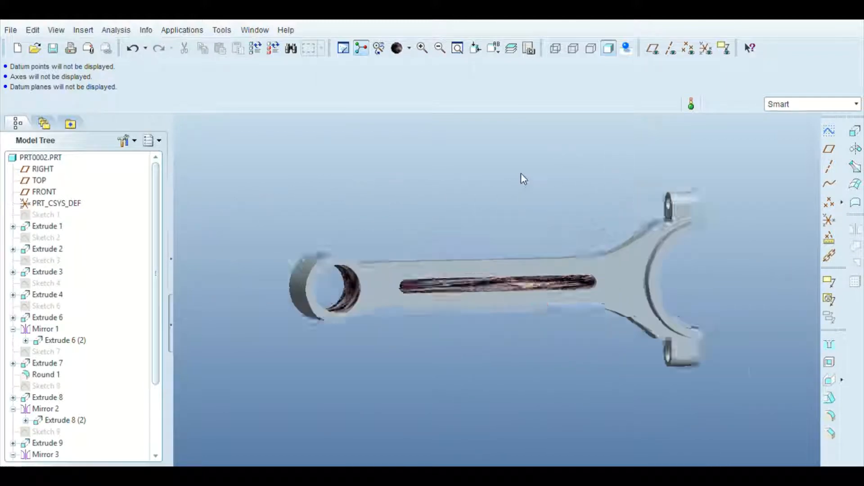
pyautogui.scroll(-3, 565, 164)
pyautogui.moveTo(566, 160)
pyautogui.mouseDown(button='middle')
pyautogui.moveTo(563, 189)
pyautogui.moveTo(533, 169)
pyautogui.mouseUp(button='middle')
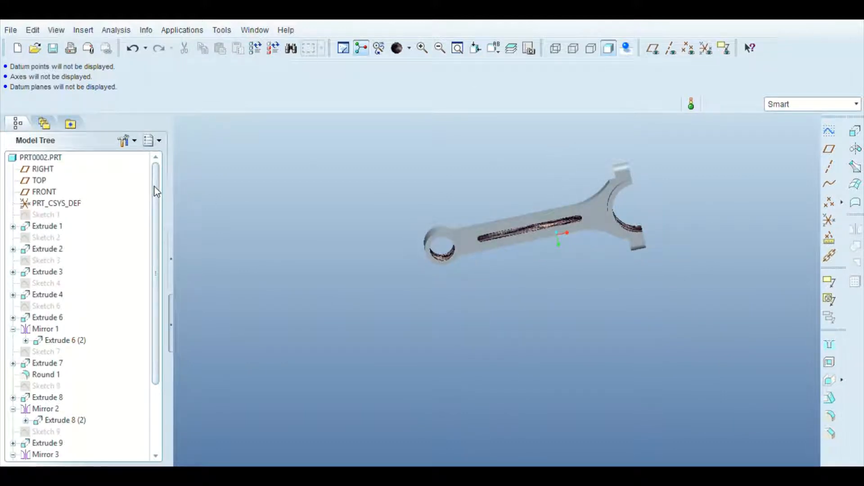
pyautogui.moveTo(155, 187)
pyautogui.mouseDown()
pyautogui.moveTo(150, 258)
pyautogui.moveTo(152, 189)
pyautogui.mouseUp()
pyautogui.scroll(-2, 554, 212)
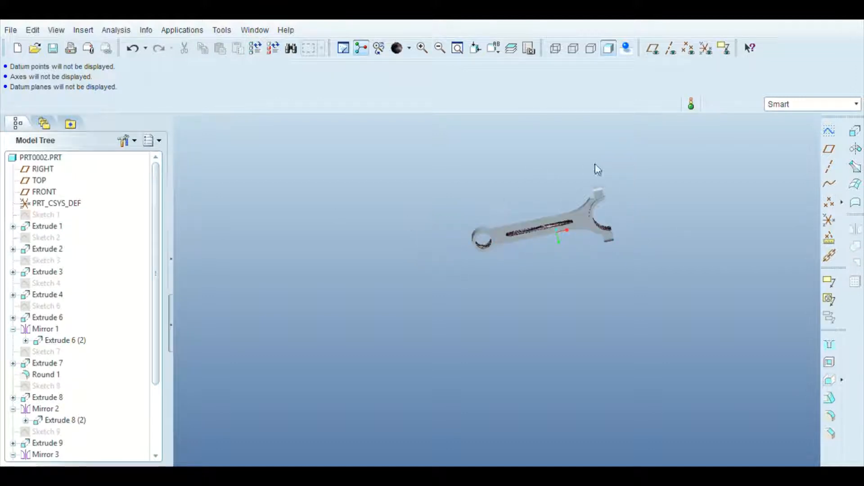
pyautogui.scroll(3, 621, 168)
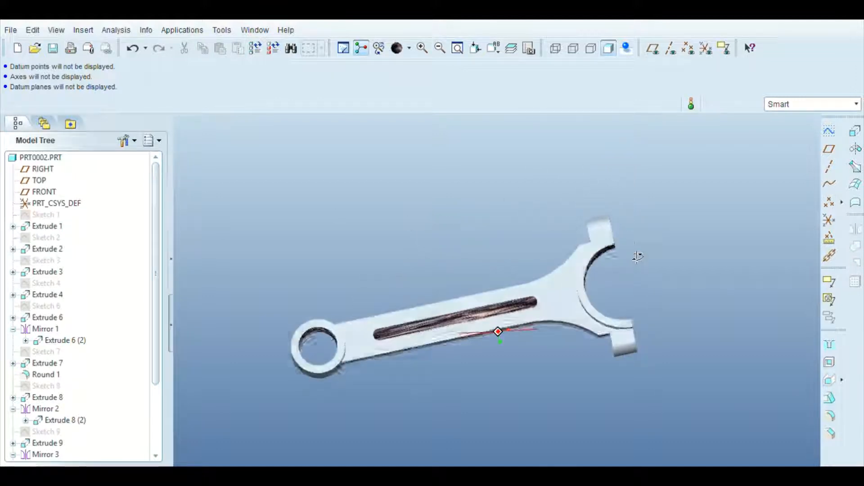